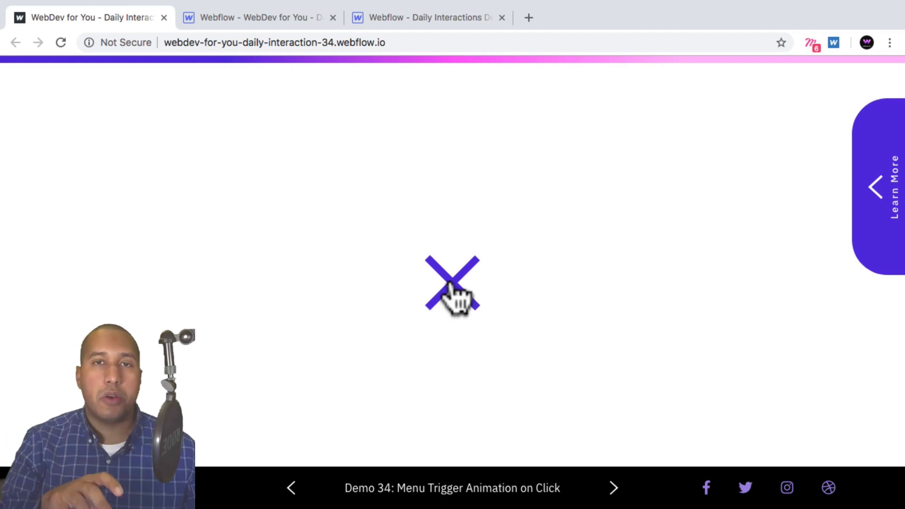
- Toggle the menu trigger icon on the demo page several times to examine its open and close animation
left_click(451, 287)
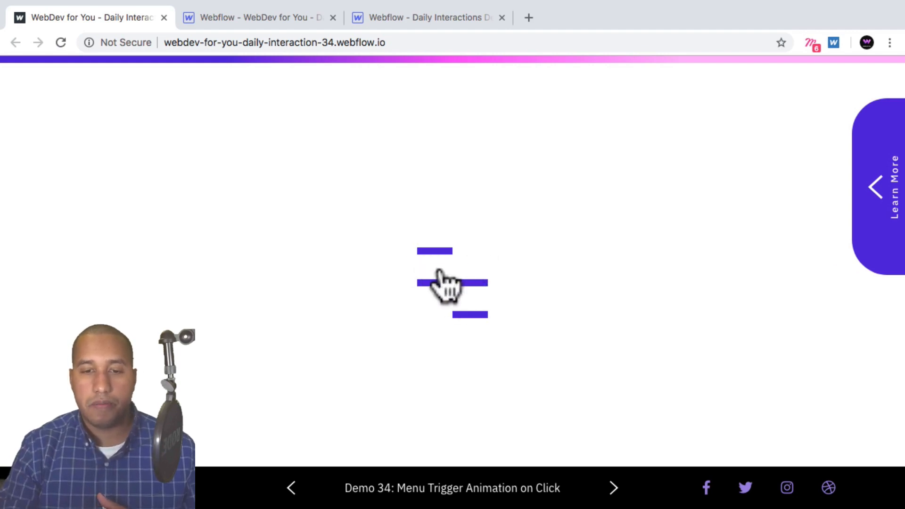
left_click(455, 288)
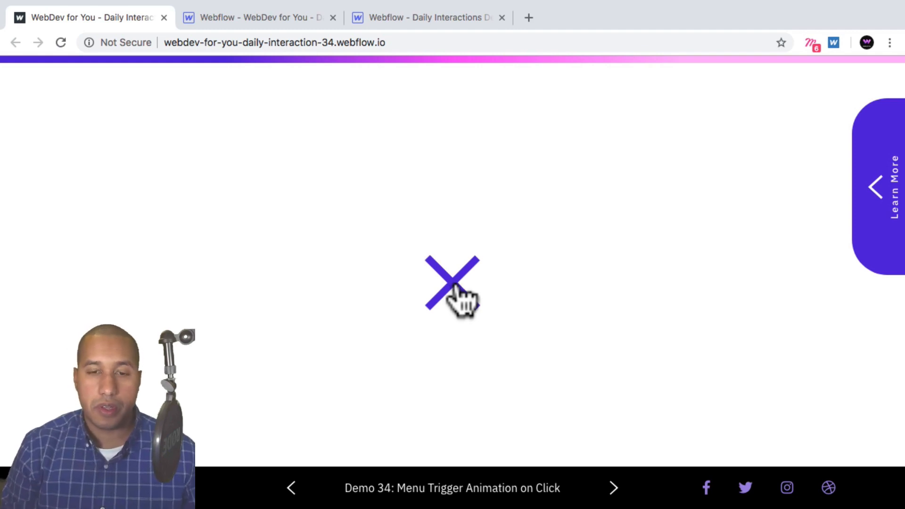
left_click(456, 287)
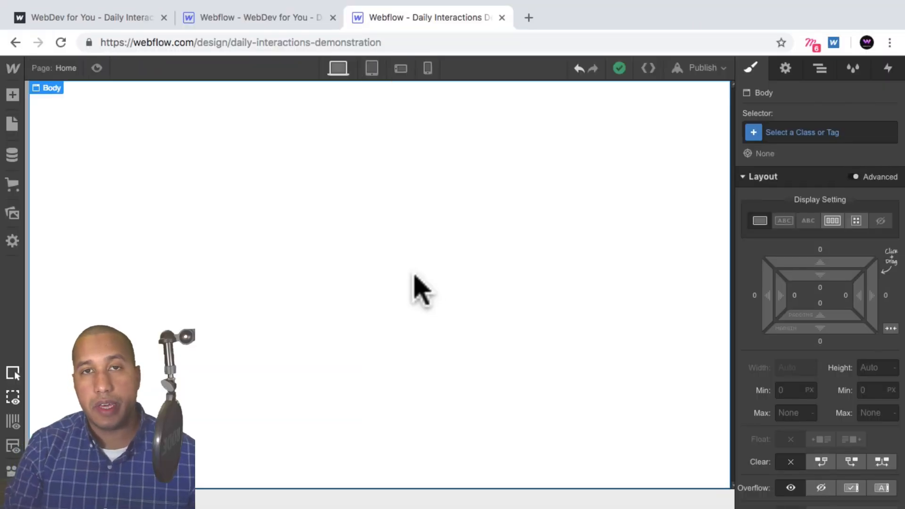
- Create the class d-34-body on the page's Body element in the Daily Interactions project
left_click(831, 132)
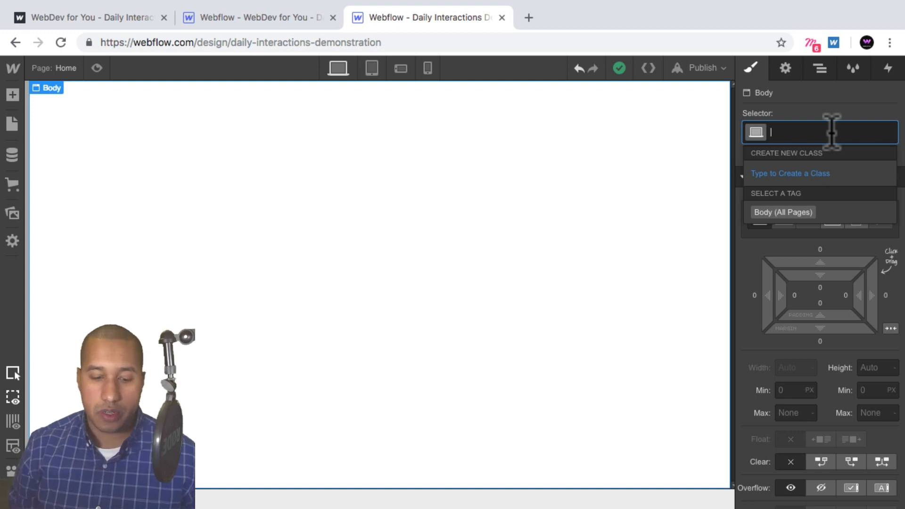
type("d-")
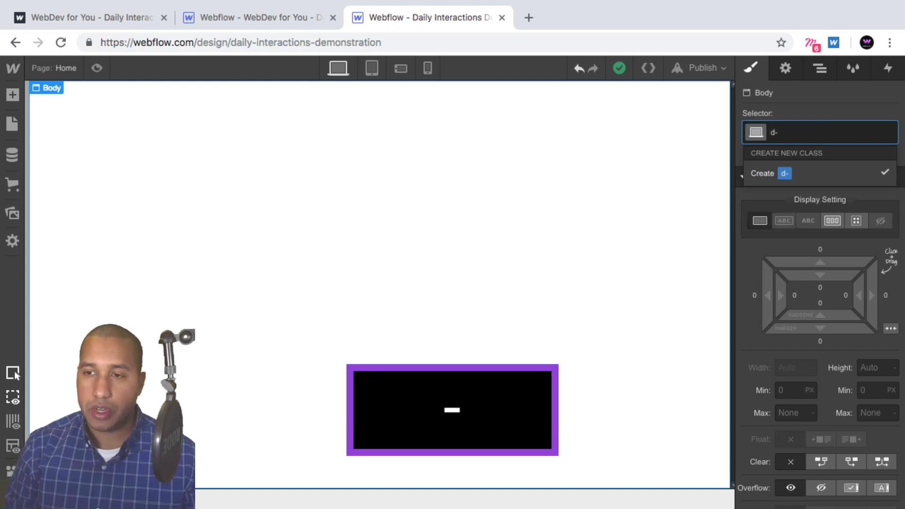
type("34")
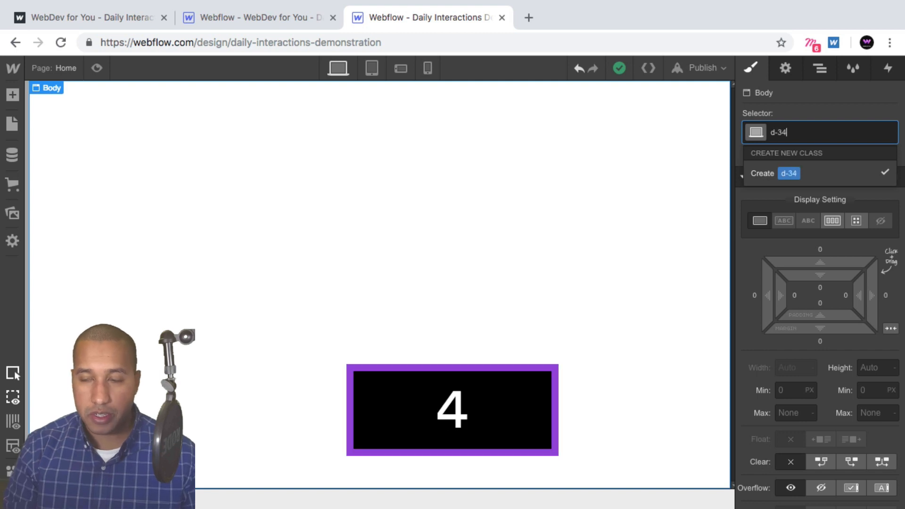
type("-body")
key("Return")
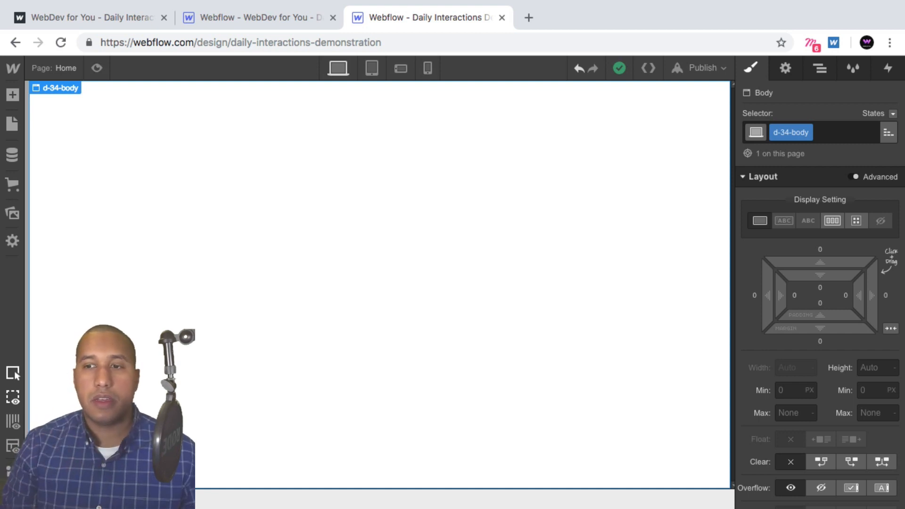
- Add a Section to the page body and give it the new class d-34-section
left_click(13, 95)
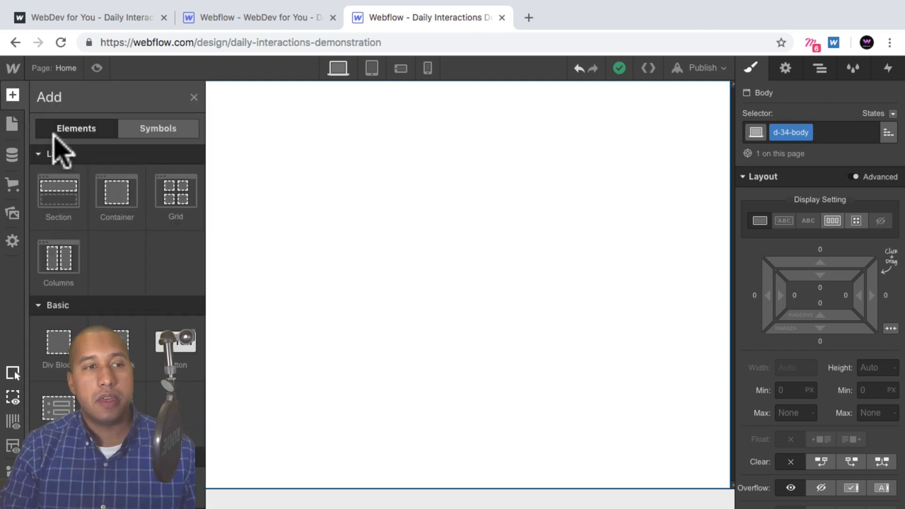
left_click(66, 196)
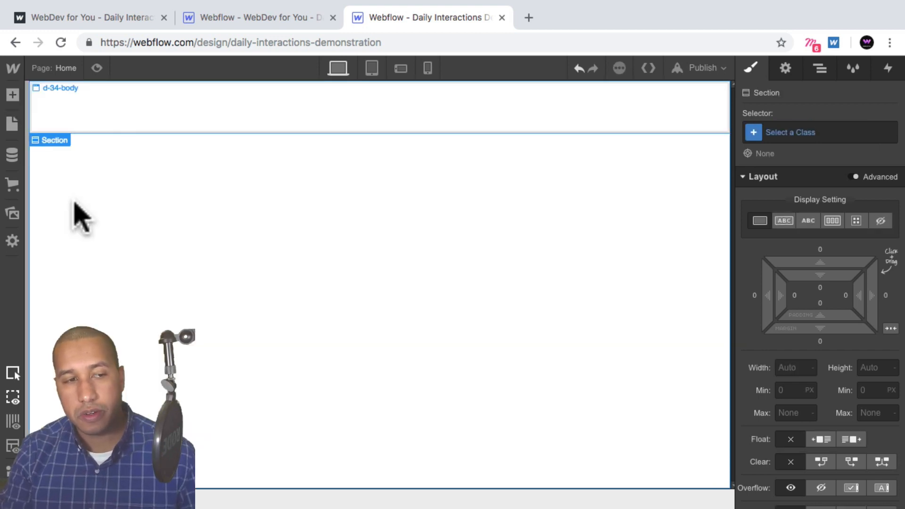
left_click(786, 132)
type("d-3")
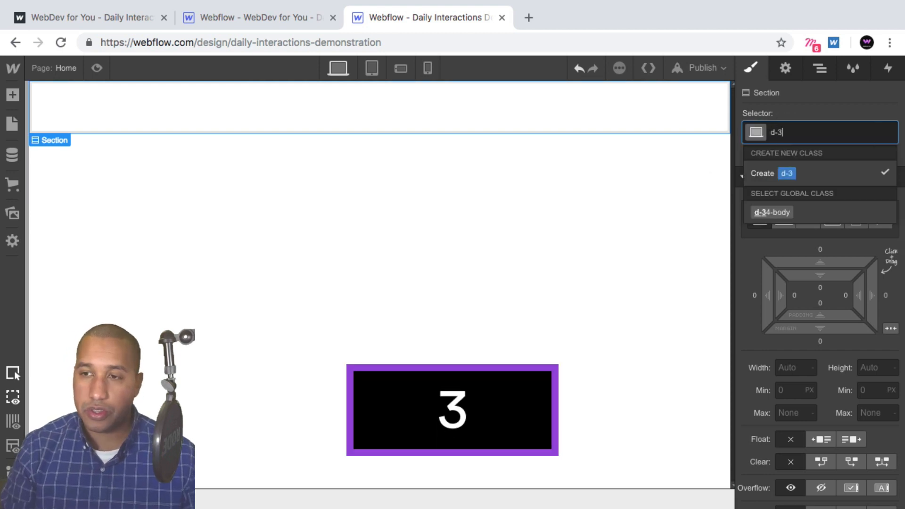
type("4-section")
key("Return")
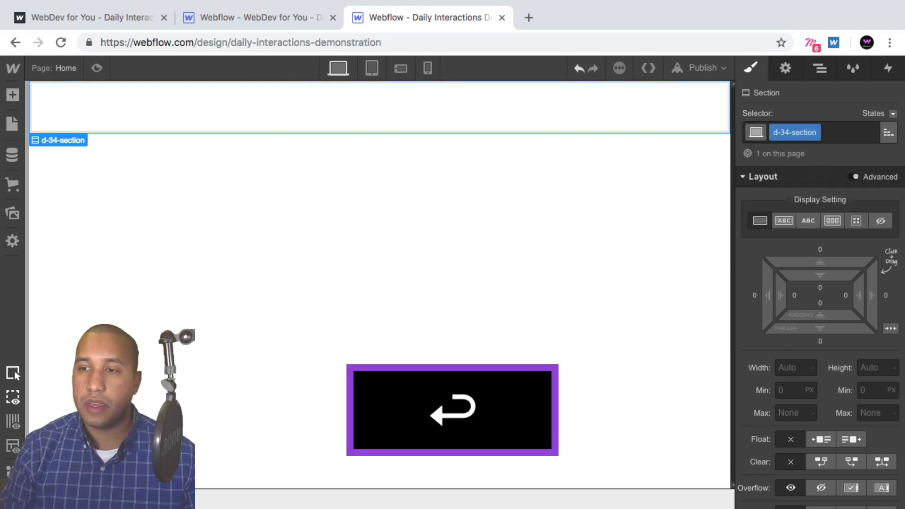
- Set the section's height to 100vh and make it a horizontal flex layout with justify and align both set to center
left_click(870, 367)
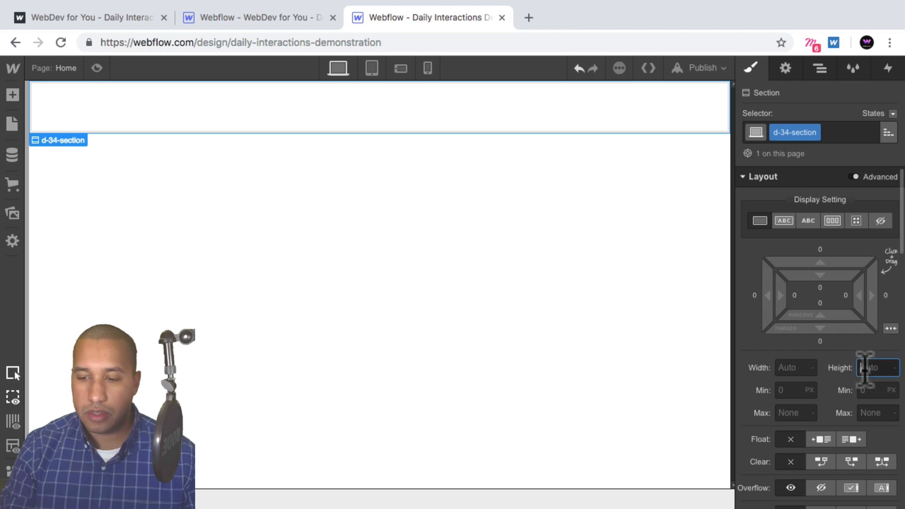
type("100vh")
key("Return")
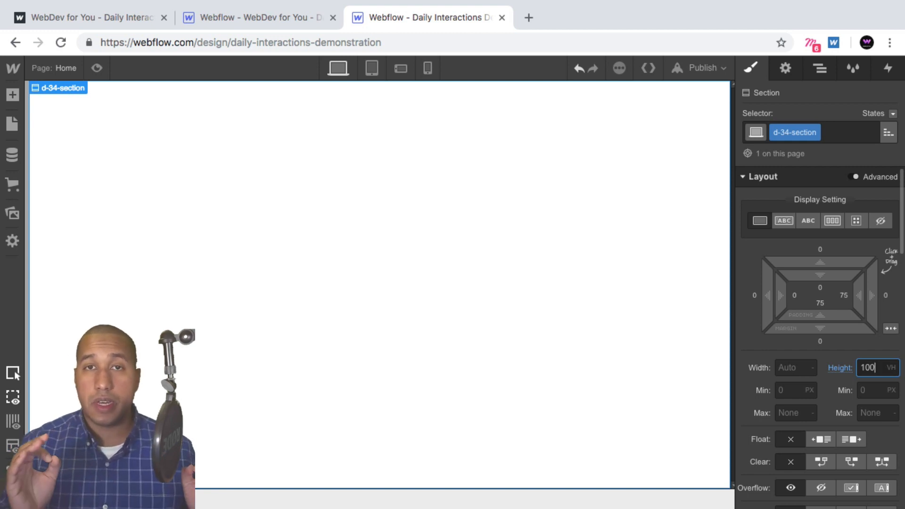
left_click(832, 220)
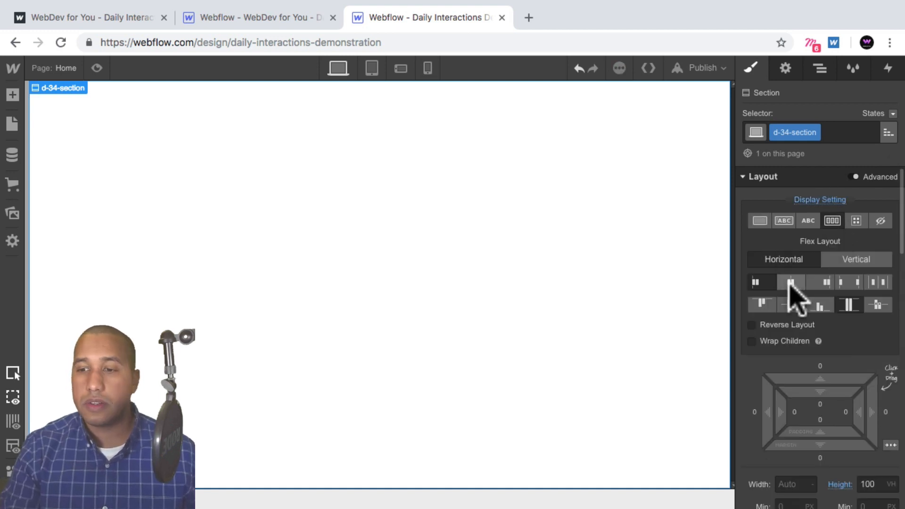
left_click(791, 283)
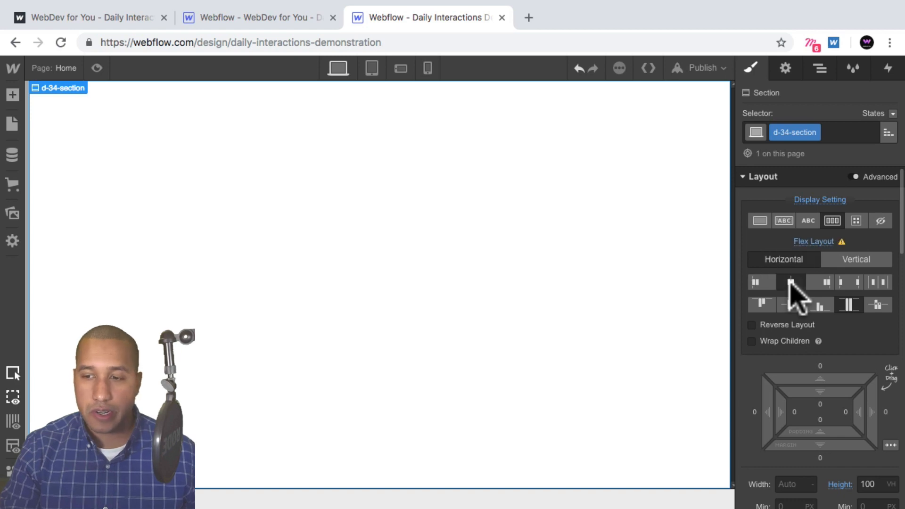
left_click(792, 305)
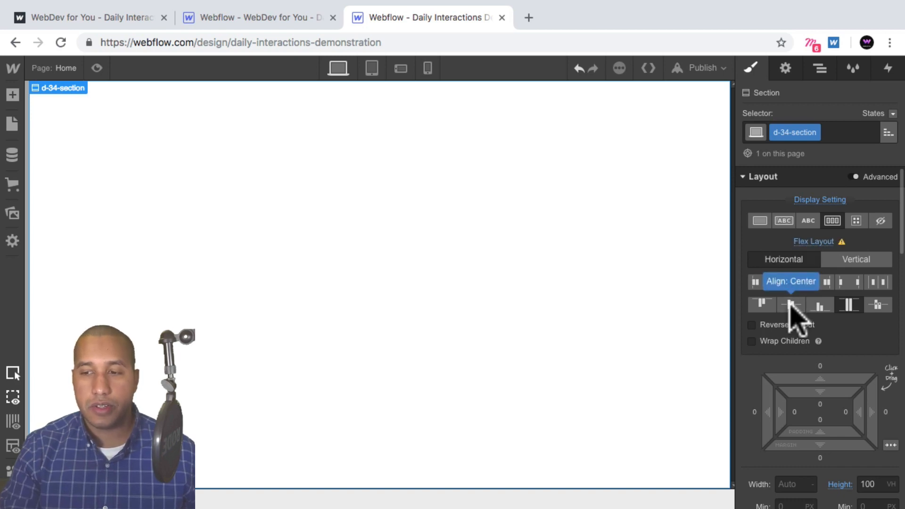
- Place a Div Block inside the section and give it the new class d-34-menu-trigger
left_click(13, 97)
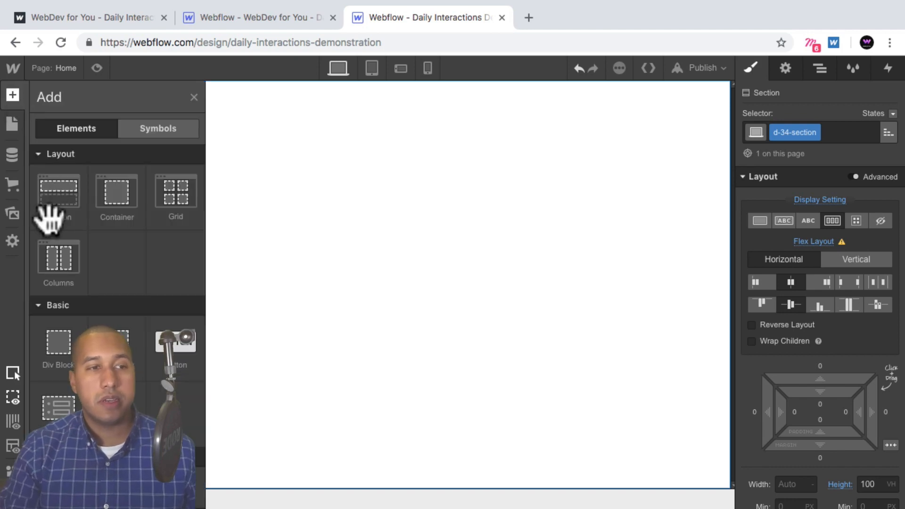
left_click_drag(58, 347, 404, 348)
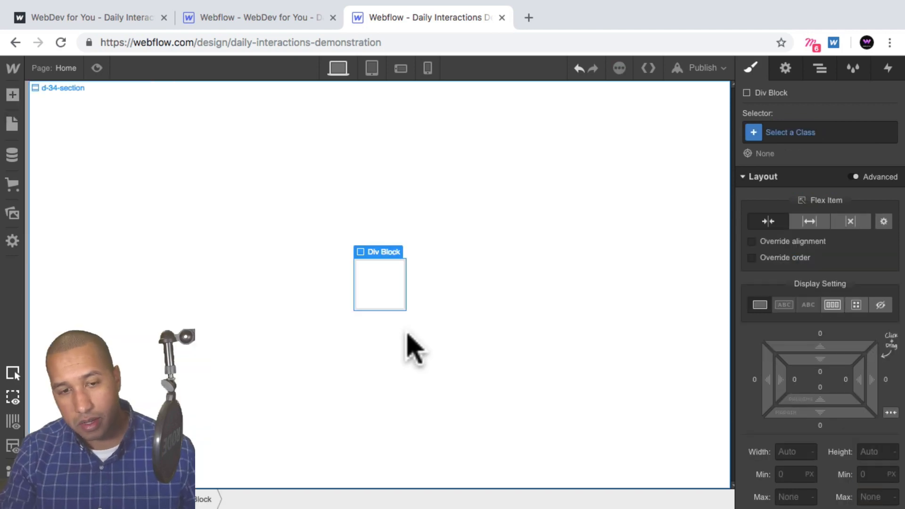
left_click(811, 135)
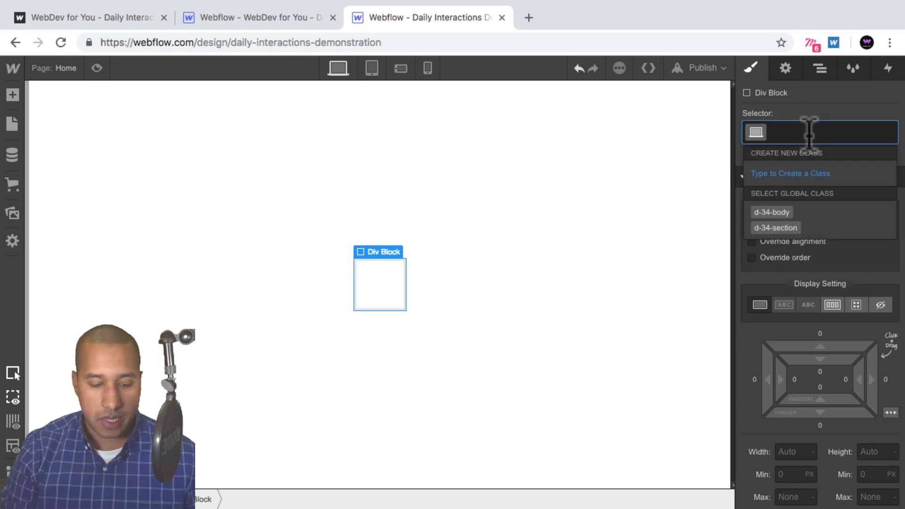
type("d-34-me")
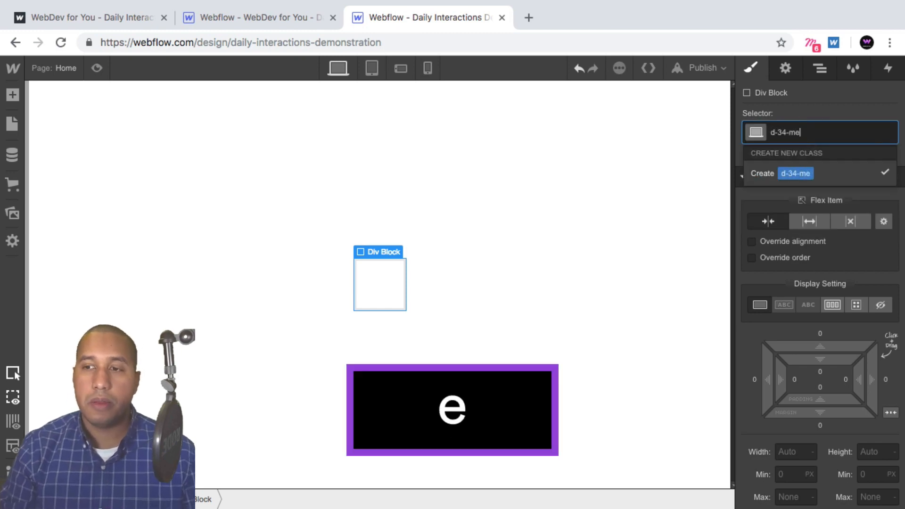
type("nu-trigger")
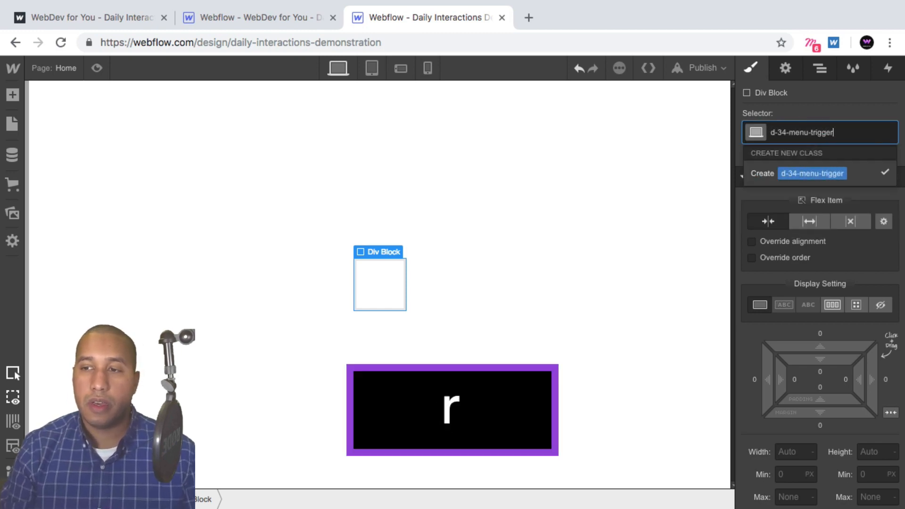
key("Return")
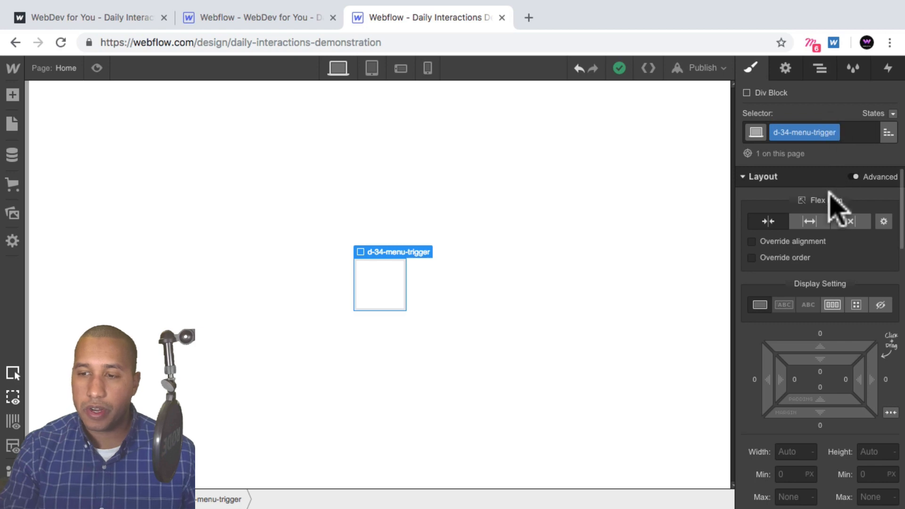
- Make the menu trigger div a vertical flex layout justified with space between, and compare it with the icon on the demo page
scroll(834, 203, "down", 2)
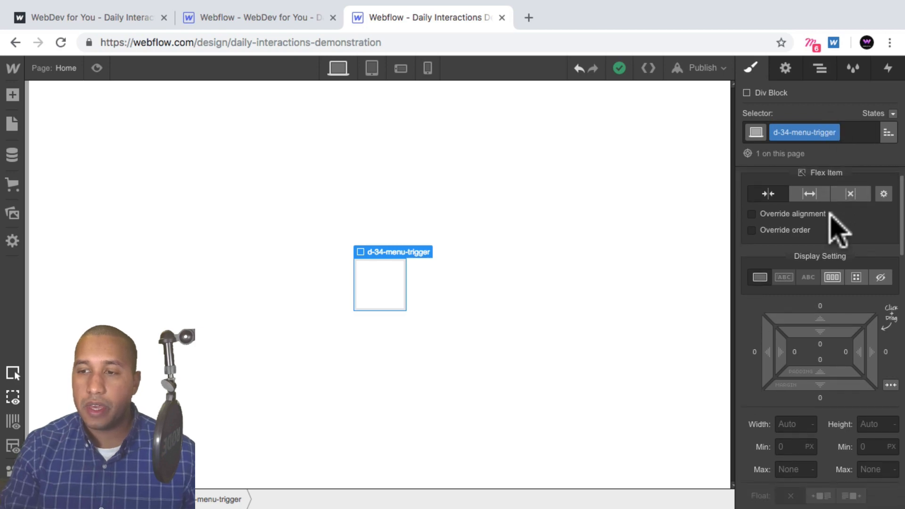
left_click(832, 278)
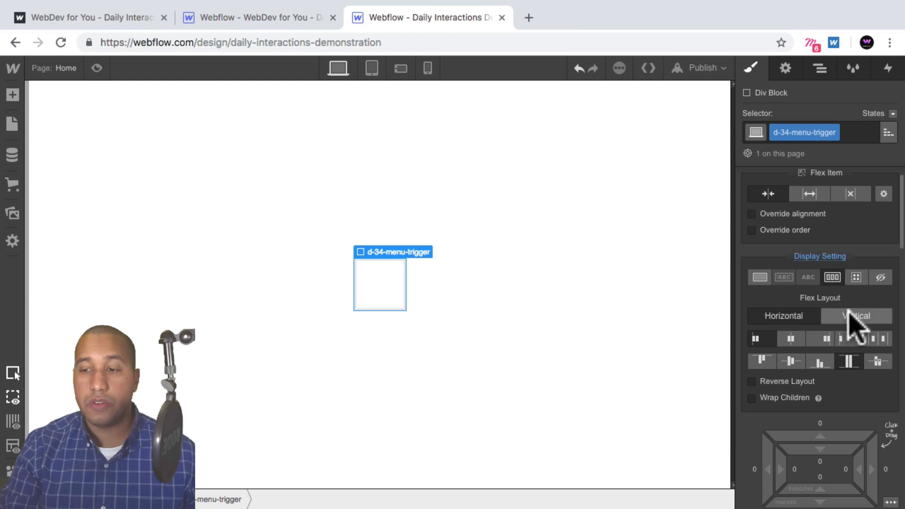
left_click(850, 314)
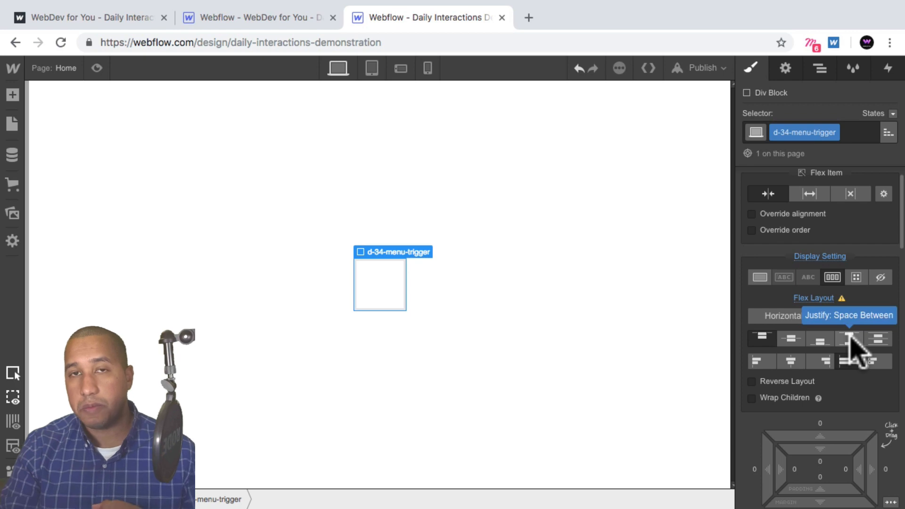
left_click(850, 338)
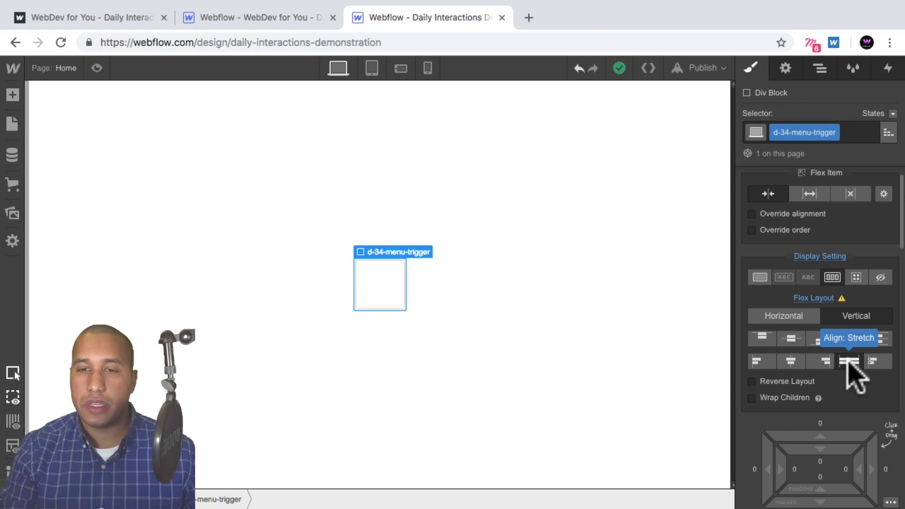
left_click(128, 19)
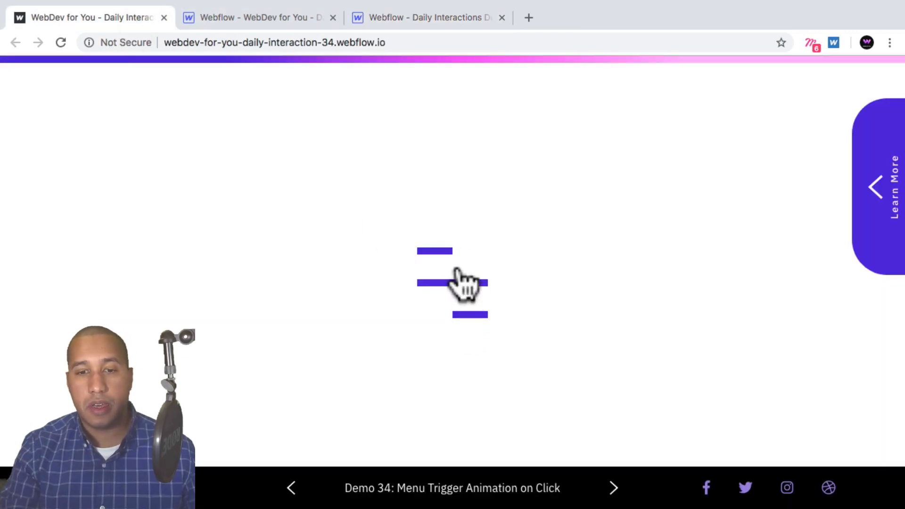
left_click(424, 19)
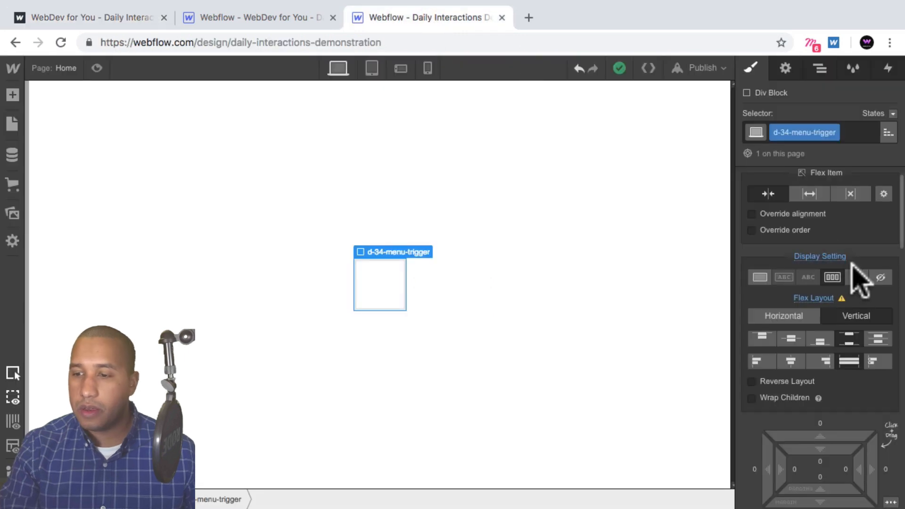
- Set the menu trigger div's width and height to 100 px each
scroll(851, 299, "down", 3)
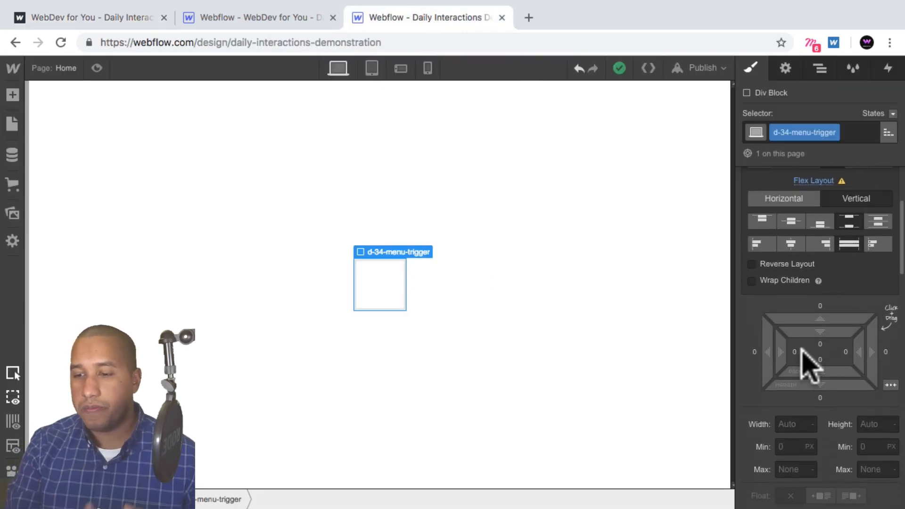
left_click(790, 424)
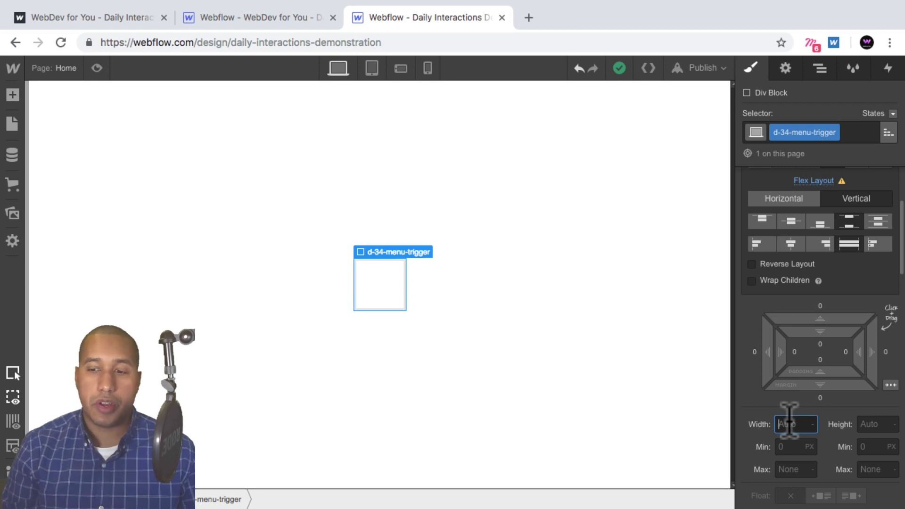
type("1")
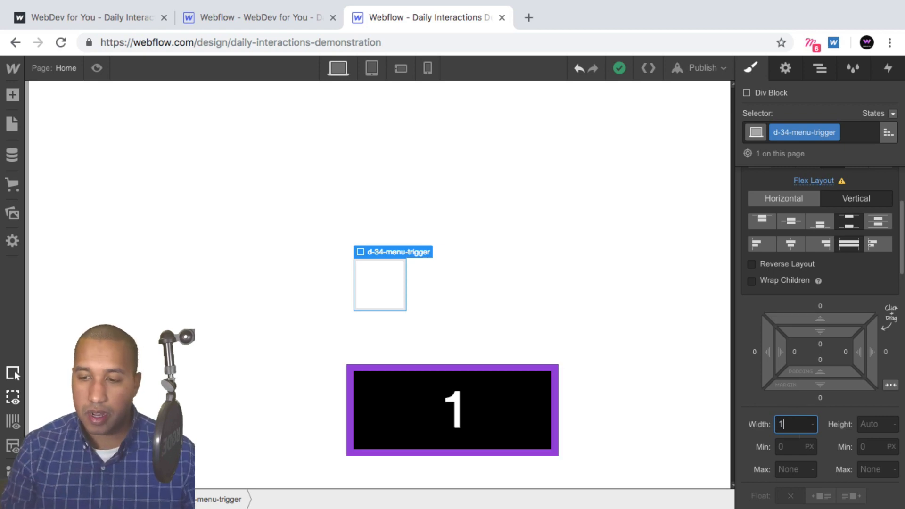
type("00px")
key("Tab")
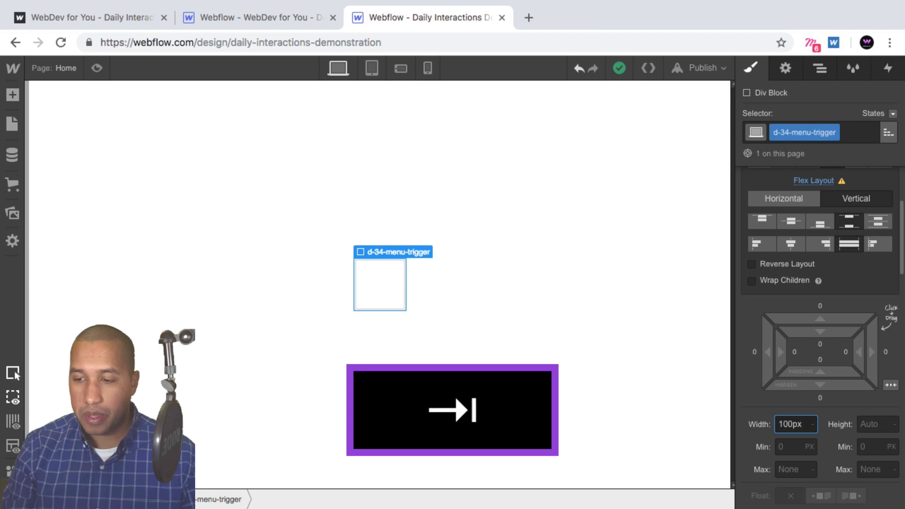
type("100px")
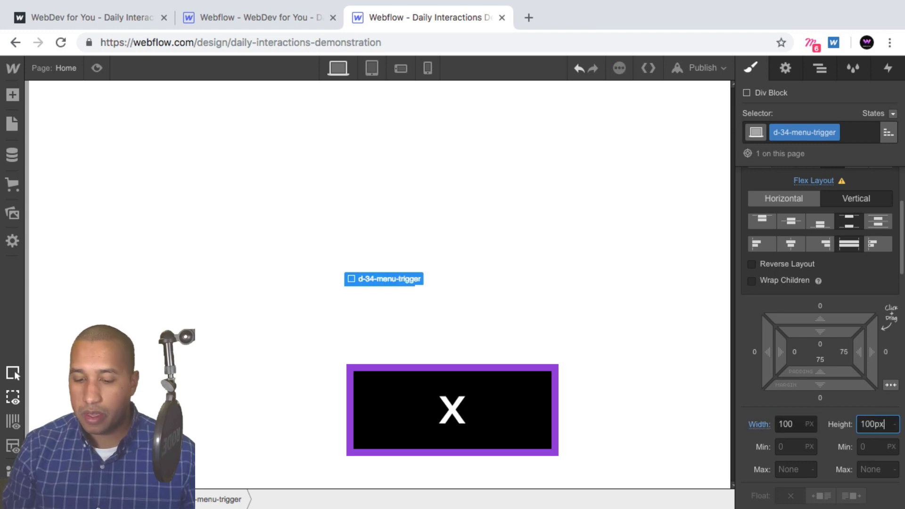
key("Return")
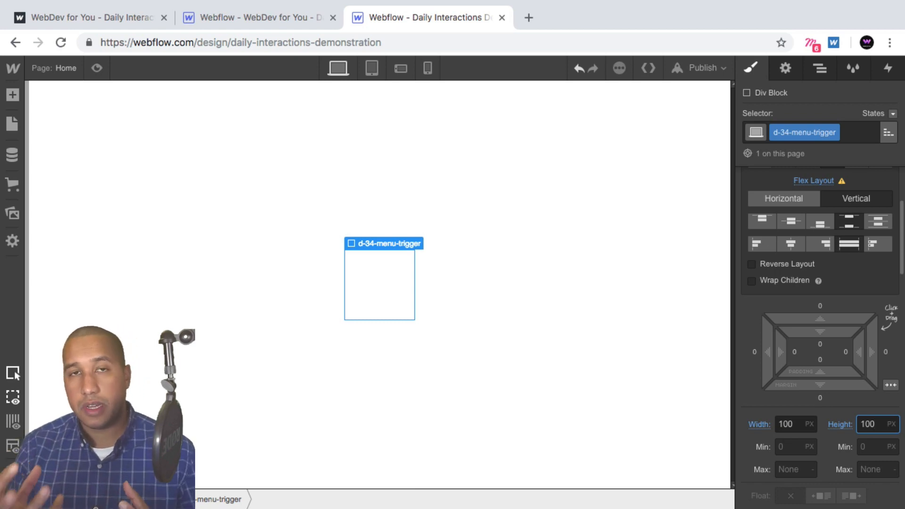
scroll(801, 391, "down", 3)
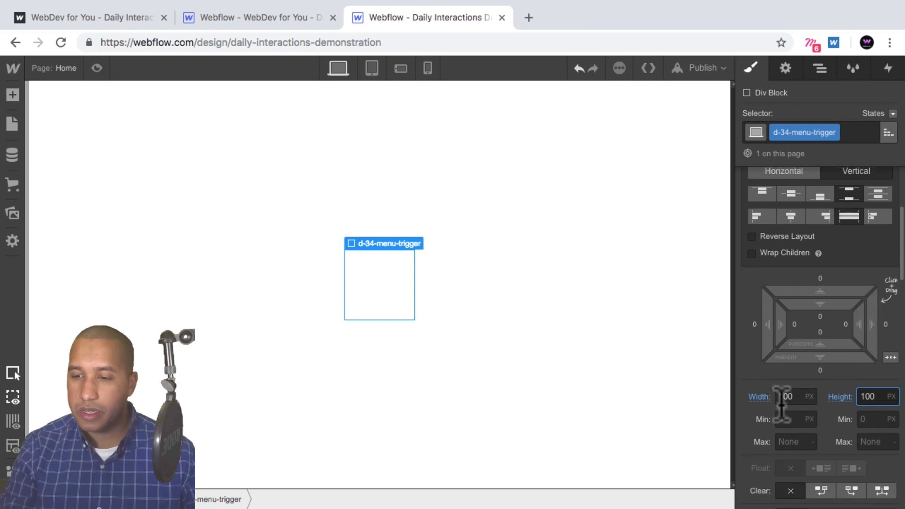
- Add a Div Block inside the menu trigger div and give it the new class d-34-line-1
scroll(834, 372, "down", 2)
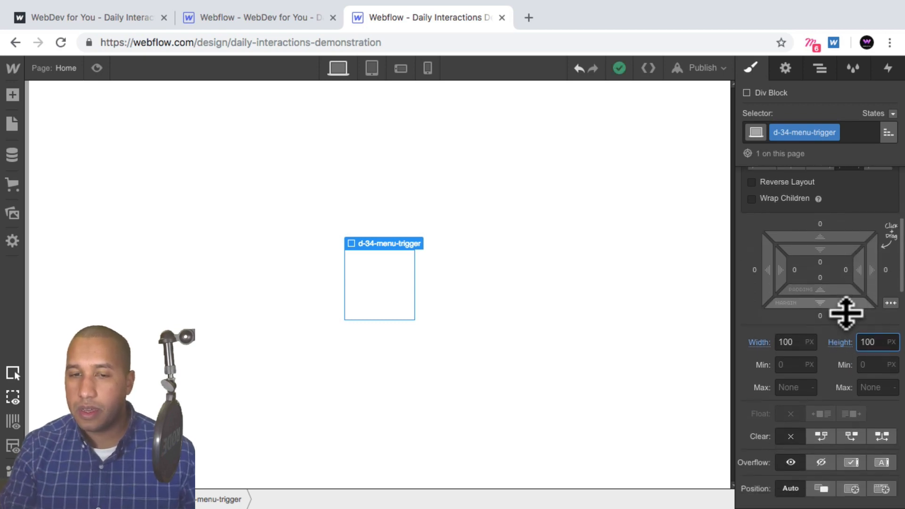
scroll(842, 325, "up", 10)
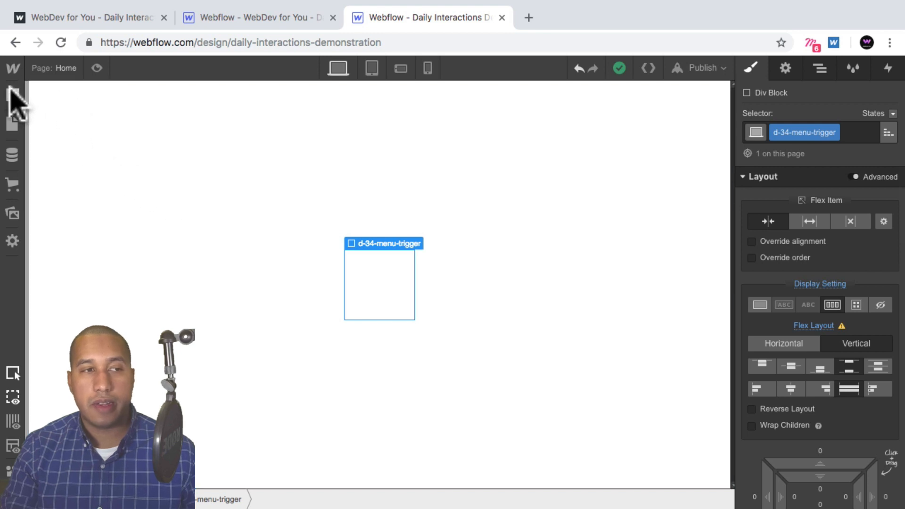
left_click(12, 93)
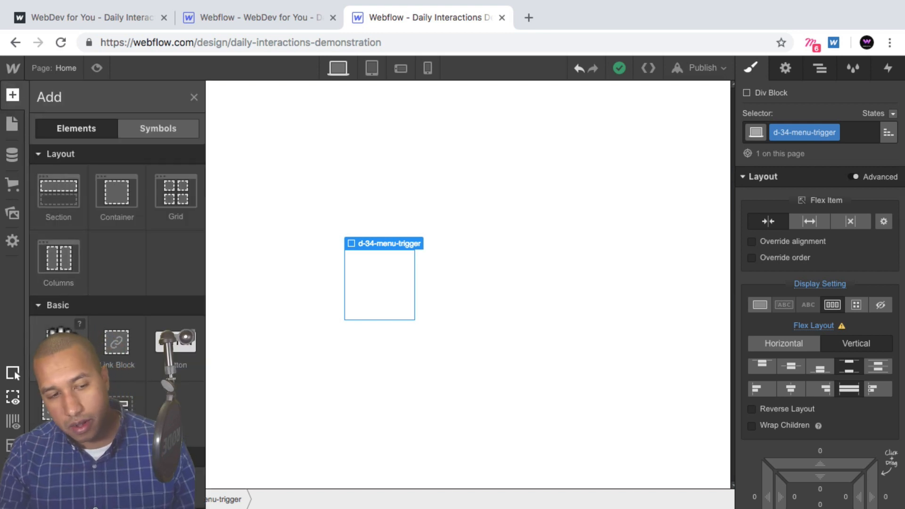
left_click(59, 340)
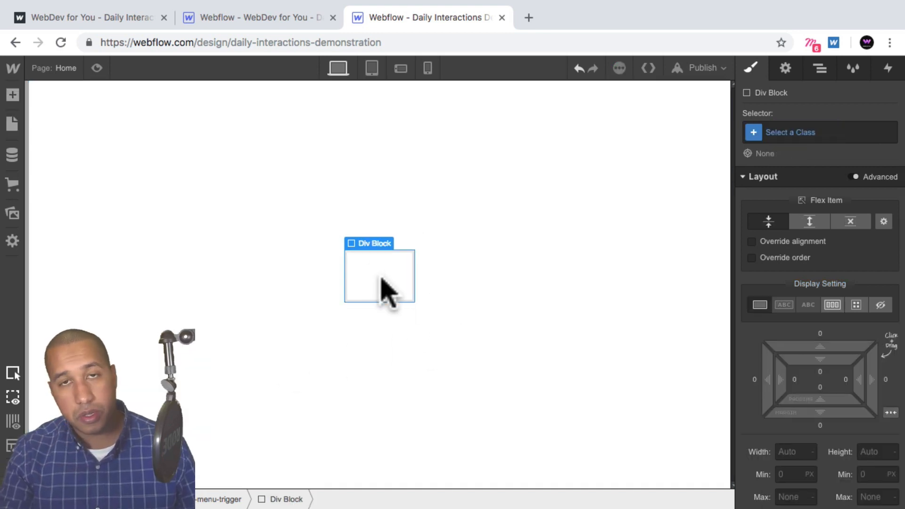
left_click(783, 133)
type("d-")
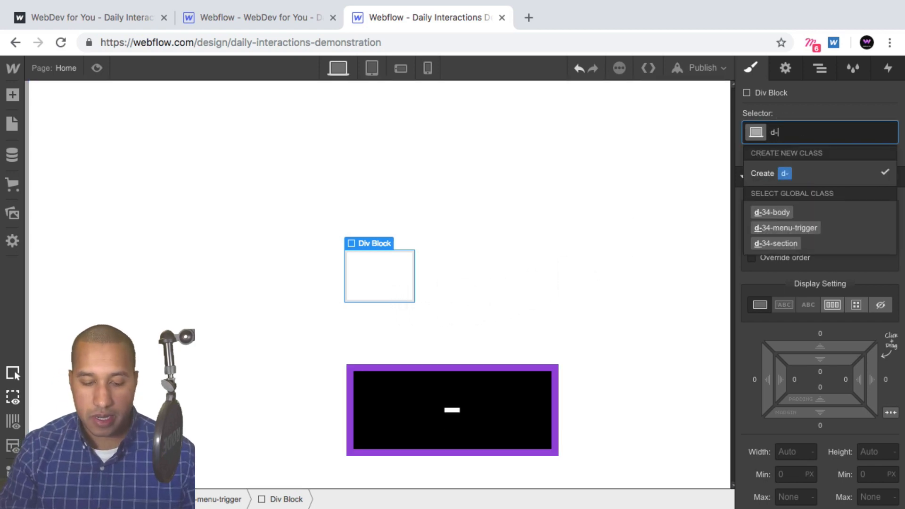
type("34-line-1")
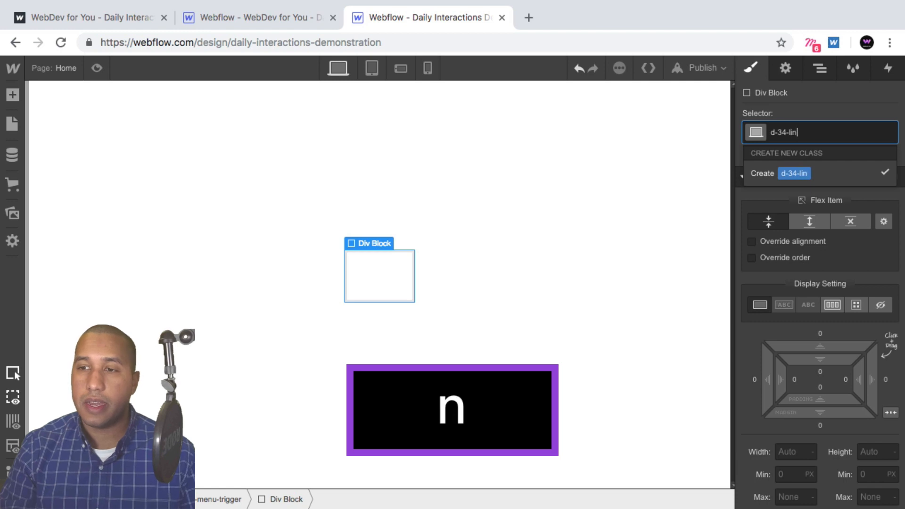
key("Return")
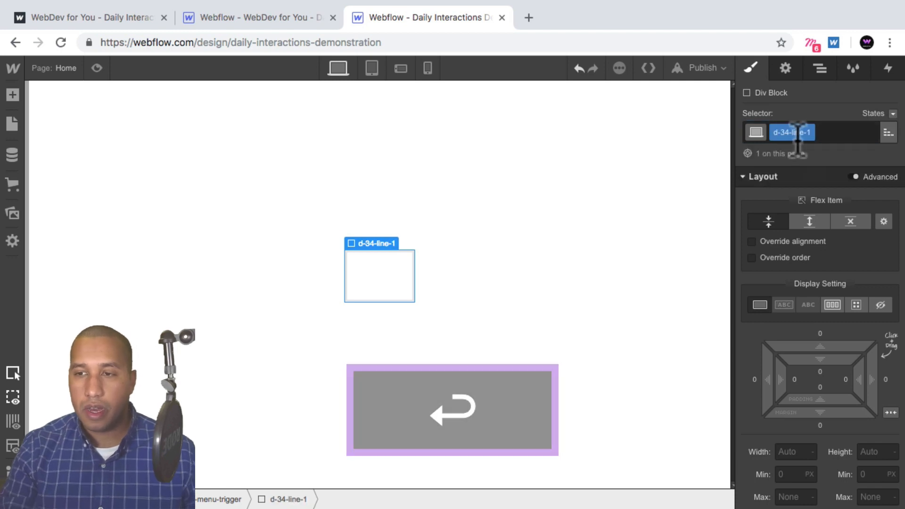
- Examine how the section, menu trigger and d-34-line-1 are nested in the page's element hierarchy
left_click(819, 68)
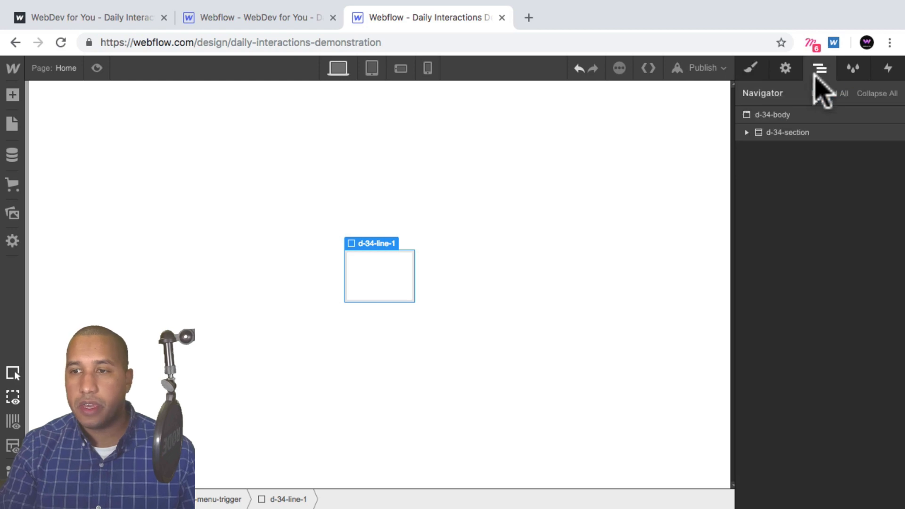
left_click(776, 115)
left_click(779, 134)
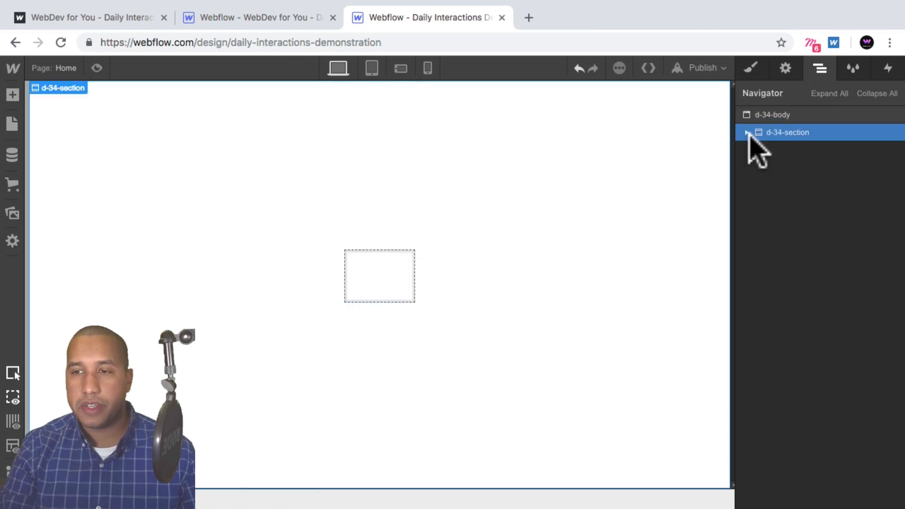
left_click(747, 132)
left_click(802, 150)
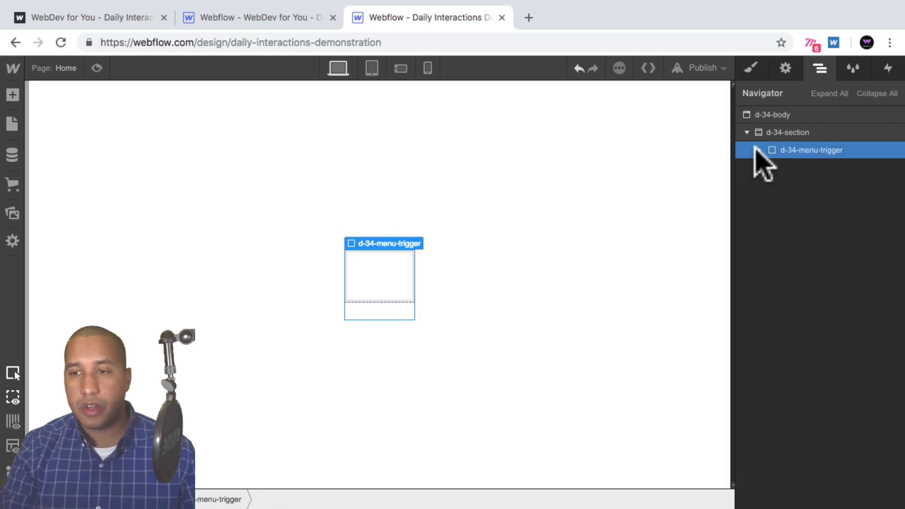
left_click(759, 150)
left_click(803, 167)
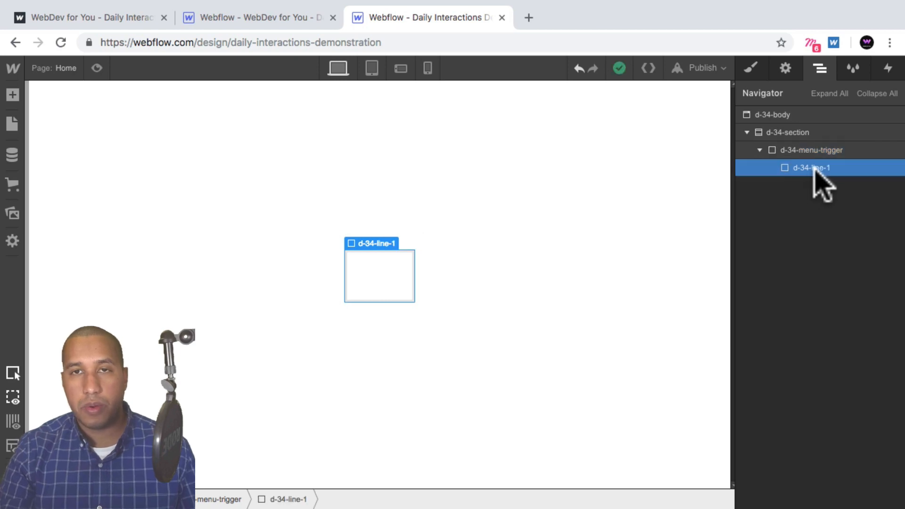
left_click(812, 150)
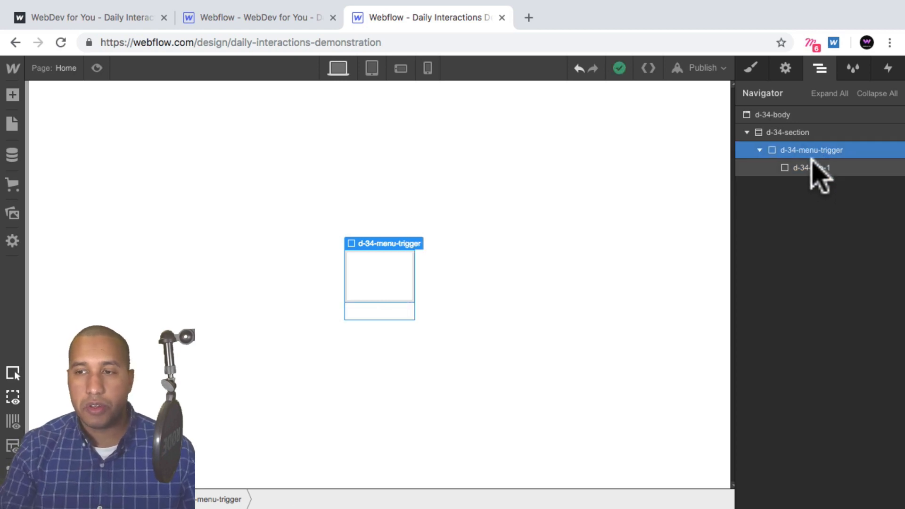
left_click(811, 163)
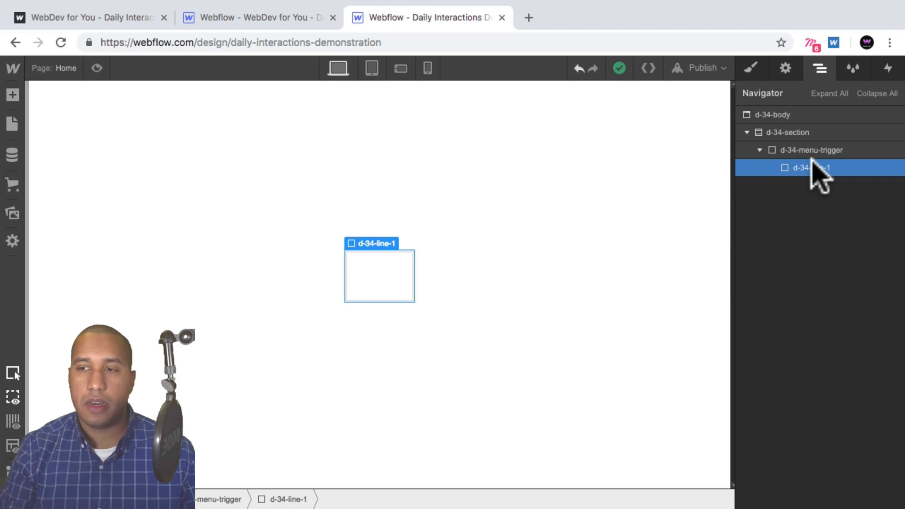
left_click(820, 151)
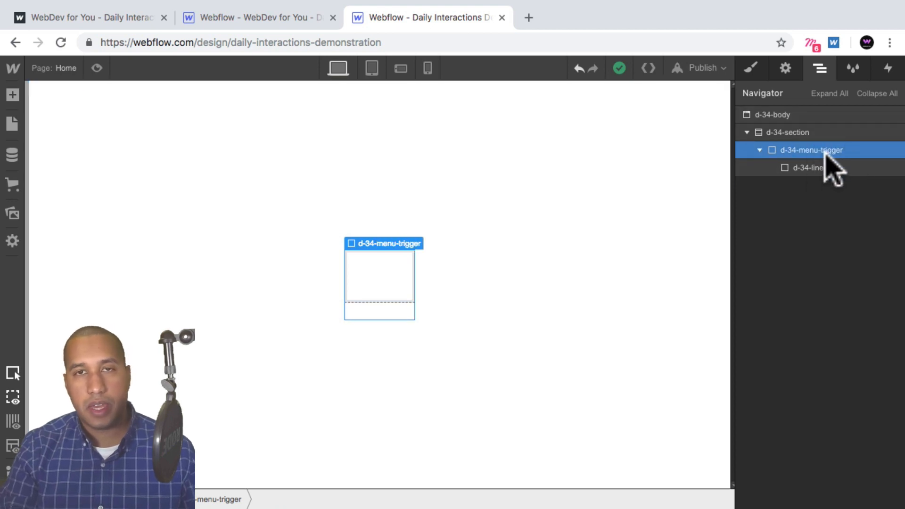
left_click(813, 168)
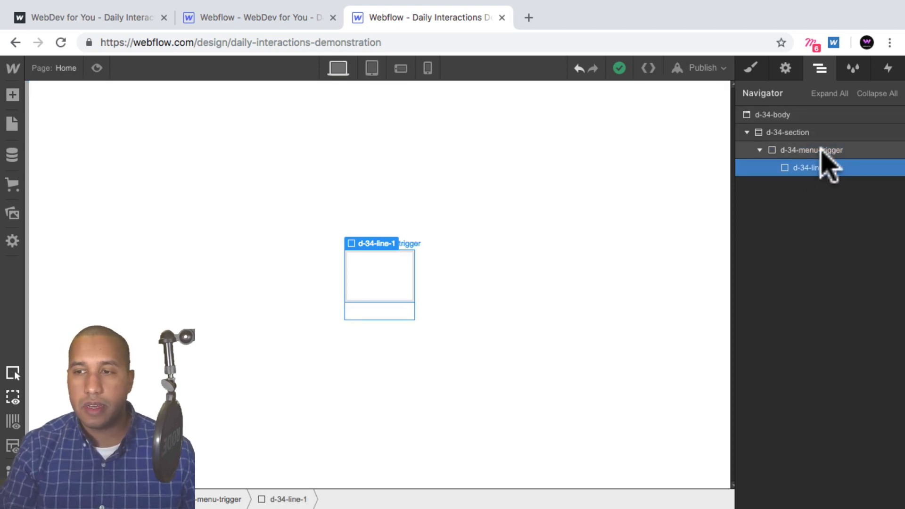
left_click(819, 150)
left_click(817, 167)
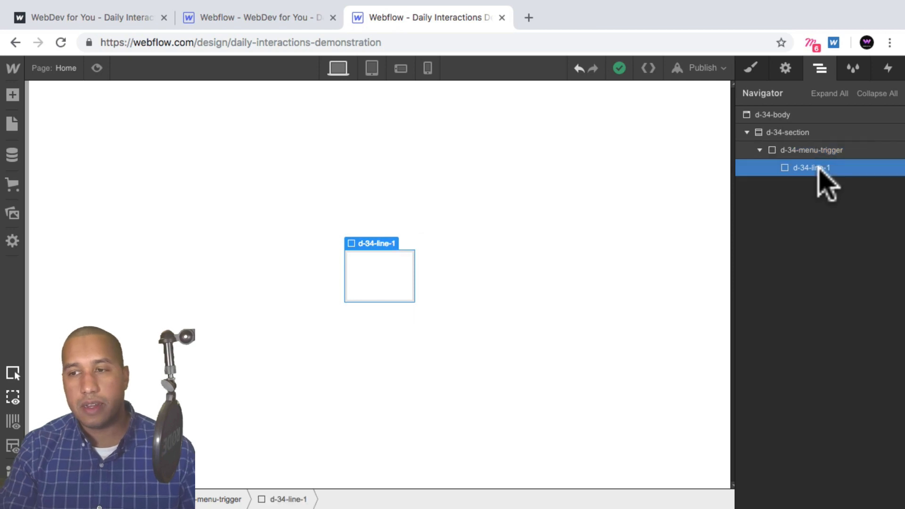
- Set the d-34-line-1 div's width to 50% and height to 10 px, and compare it with the demo page's icon
left_click(752, 69)
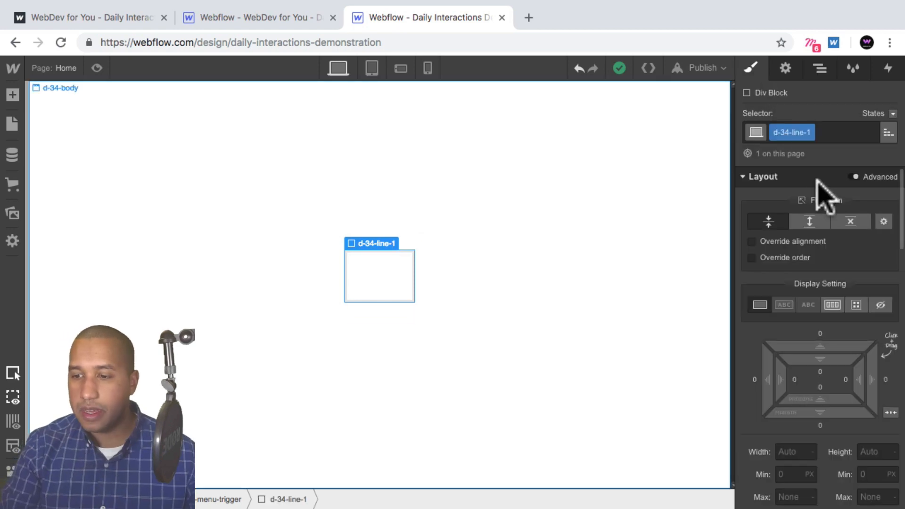
scroll(832, 207, "down", 3)
left_click(797, 371)
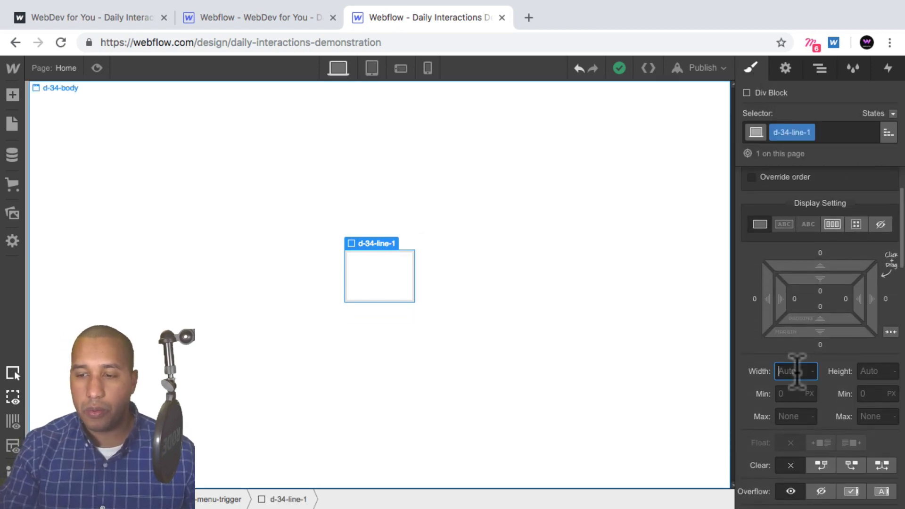
type("50%")
key("shift+Return")
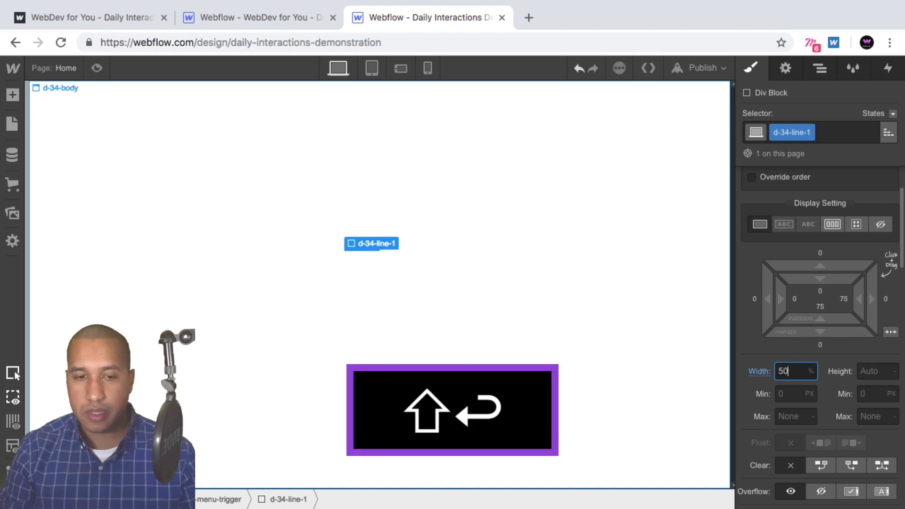
left_click(869, 371)
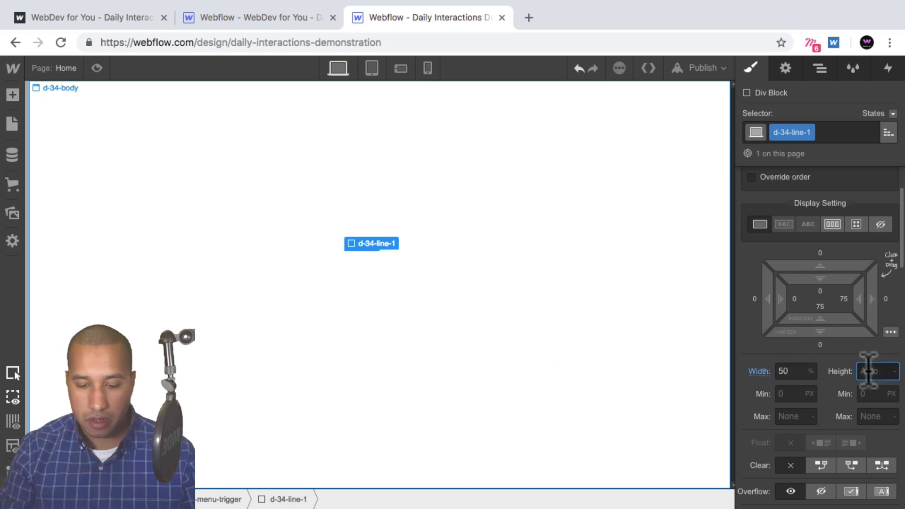
type("10px")
key("Return")
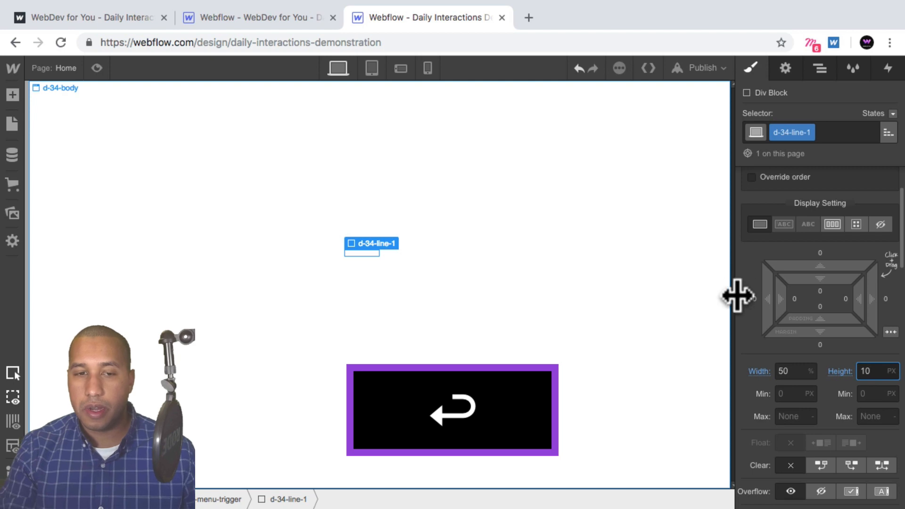
left_click(125, 18)
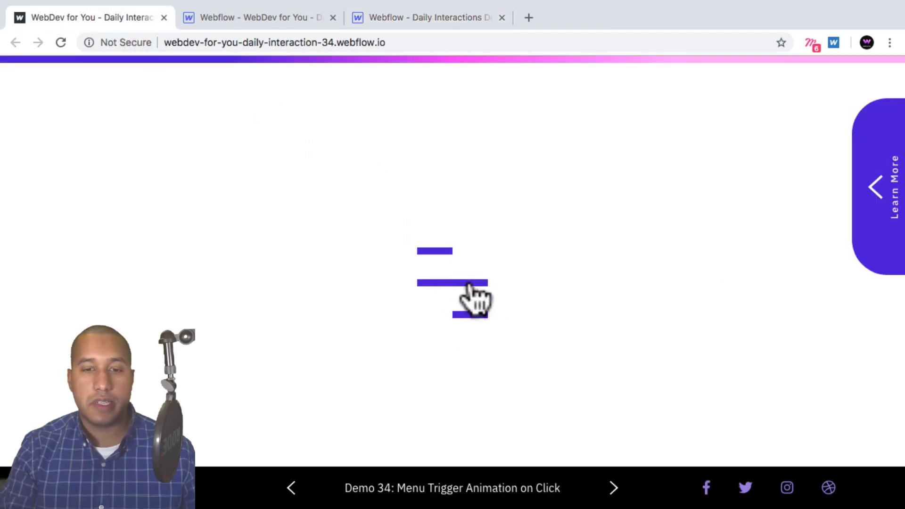
left_click(429, 17)
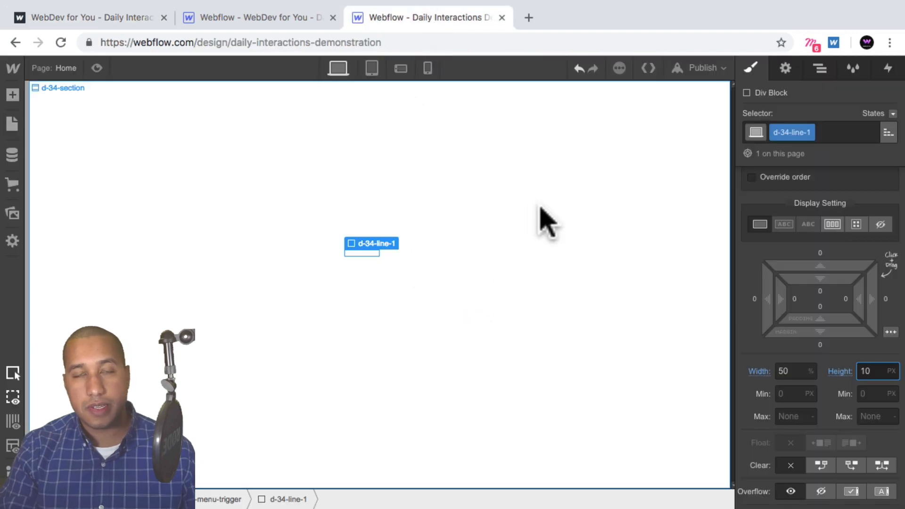
- Fill the d-34-line-1 div's background with the saved Blue swatch, #4d16dd
scroll(844, 316, "down", 3)
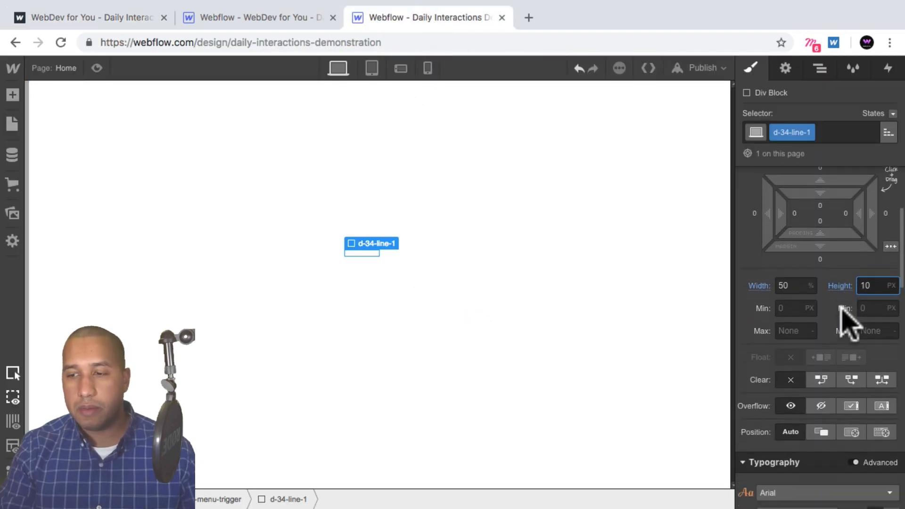
scroll(848, 323, "down", 10)
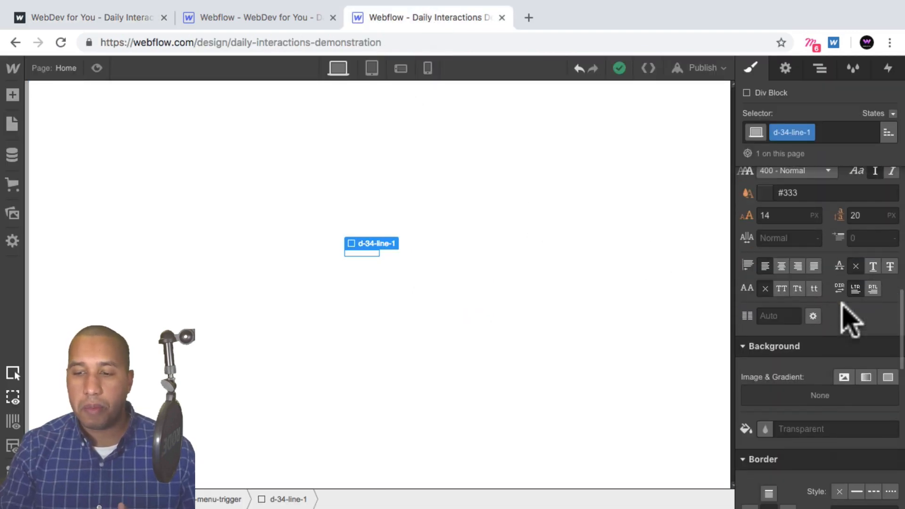
left_click(765, 429)
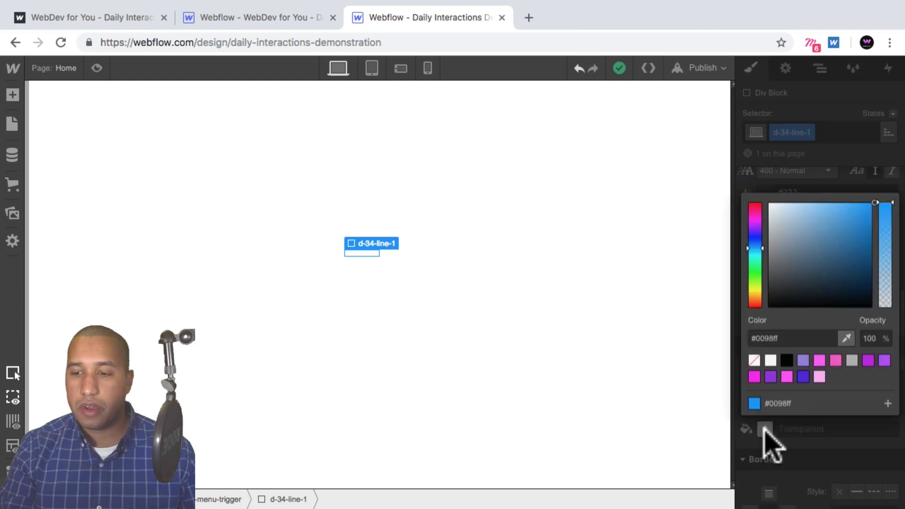
left_click(803, 377)
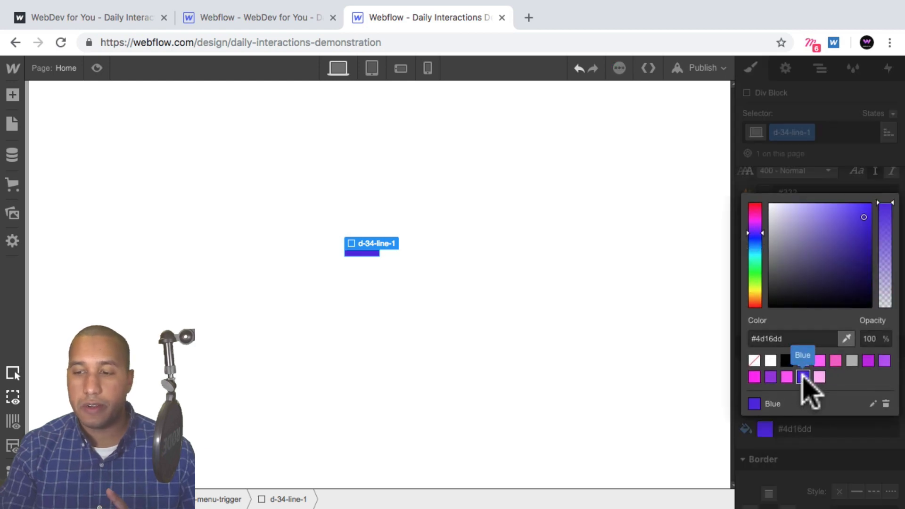
left_click(832, 415)
scroll(833, 405, "up", 10)
scroll(832, 389, "up", 5)
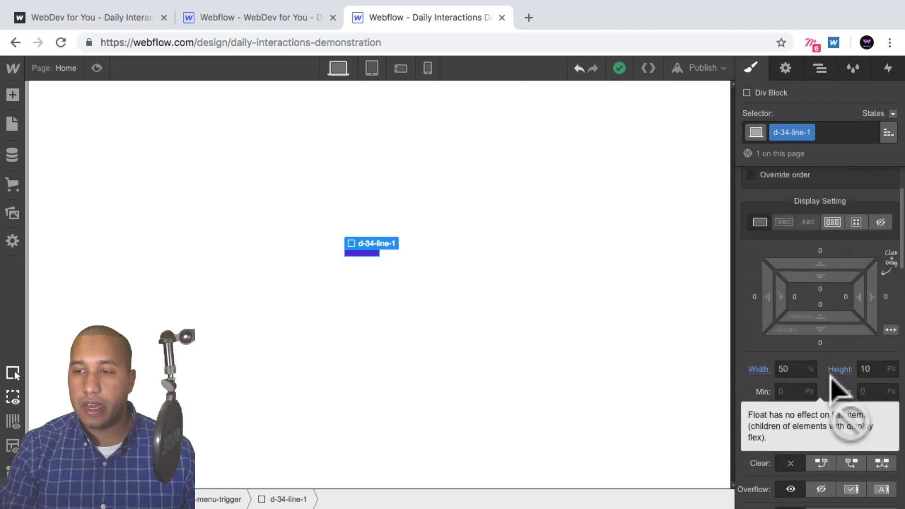
- Replay the demo icon's animation between lines and X, and return to the transform settings of d-34-line-1
scroll(844, 304, "down", 10)
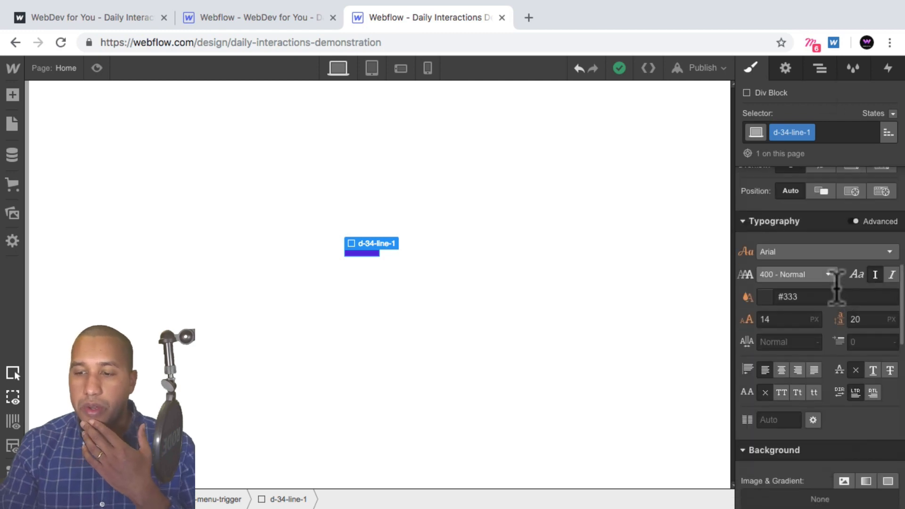
scroll(844, 304, "down", 3)
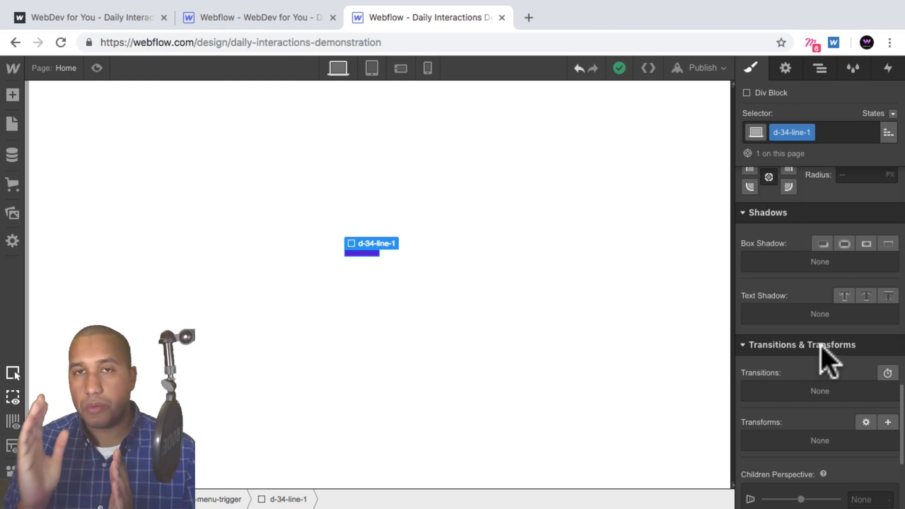
left_click(114, 17)
left_click(469, 288)
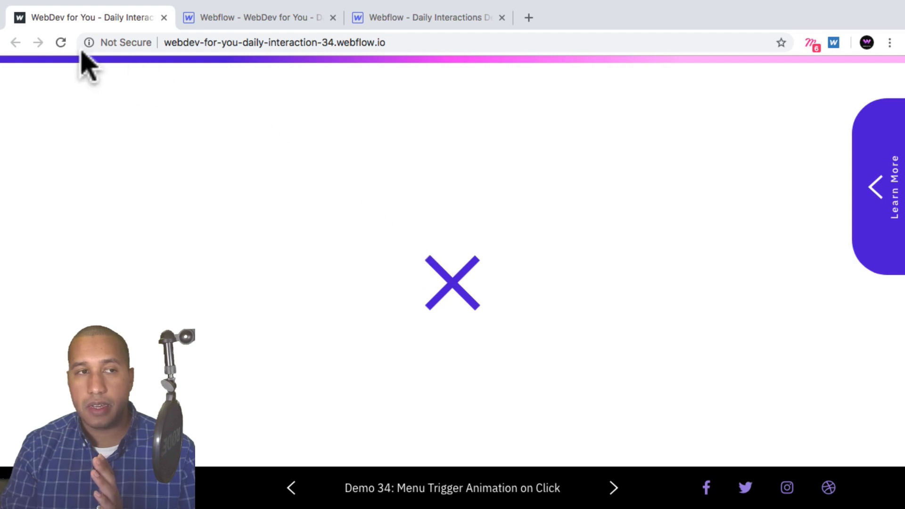
left_click(462, 289)
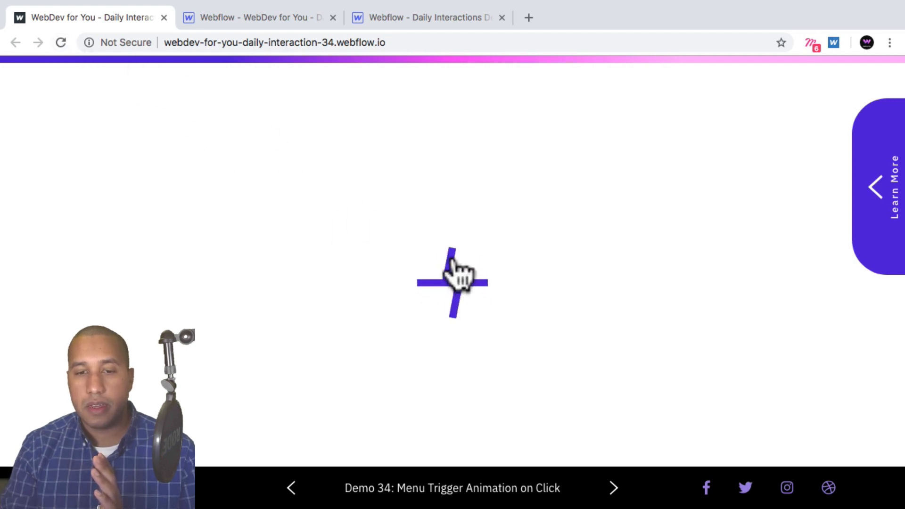
left_click(459, 288)
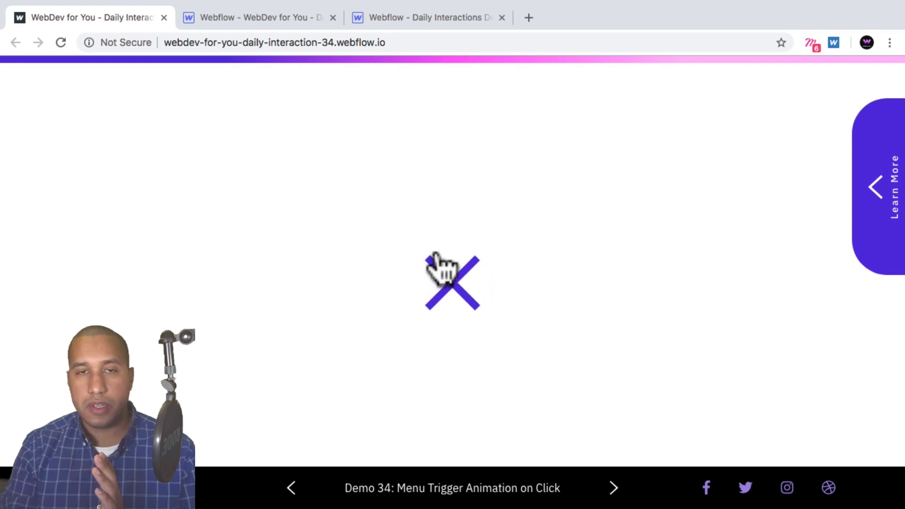
left_click(387, 18)
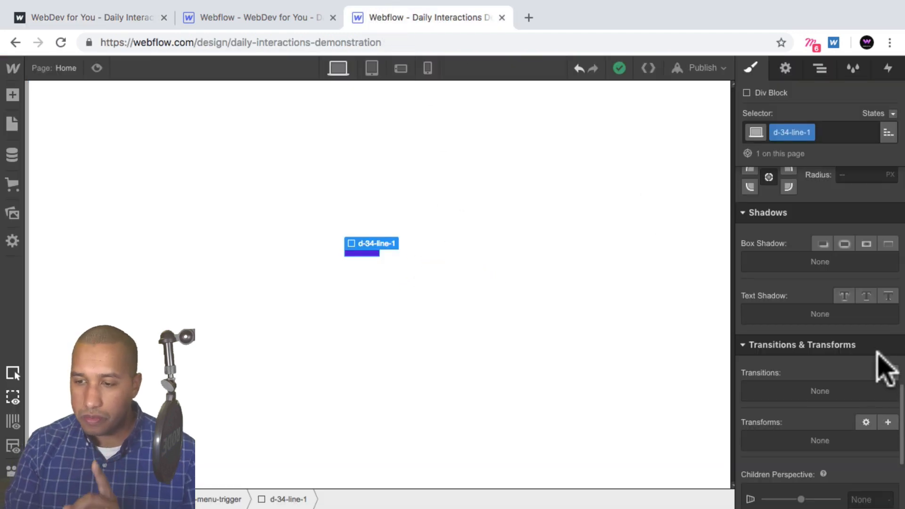
scroll(819, 425, "down", 2)
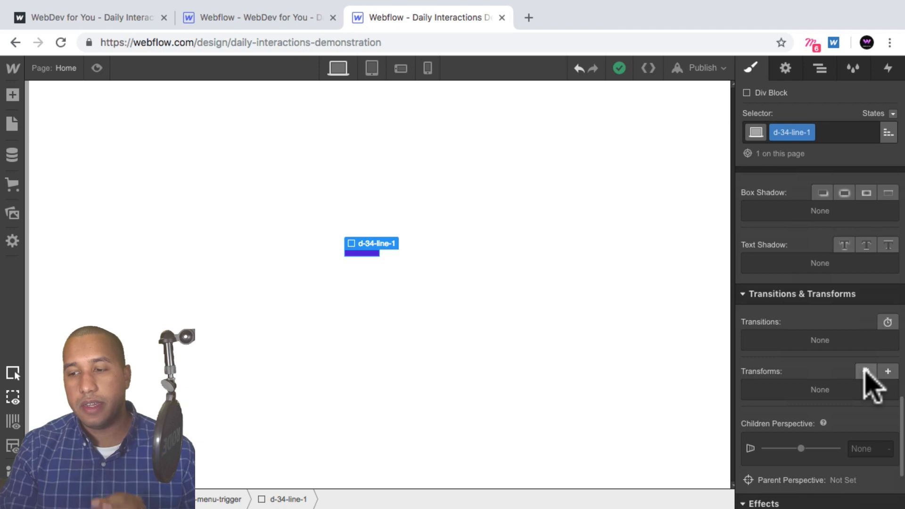
- Set the transform origin of d-34-line-1 to its right-centre point, 100% horizontally and 50% vertically
left_click(866, 371)
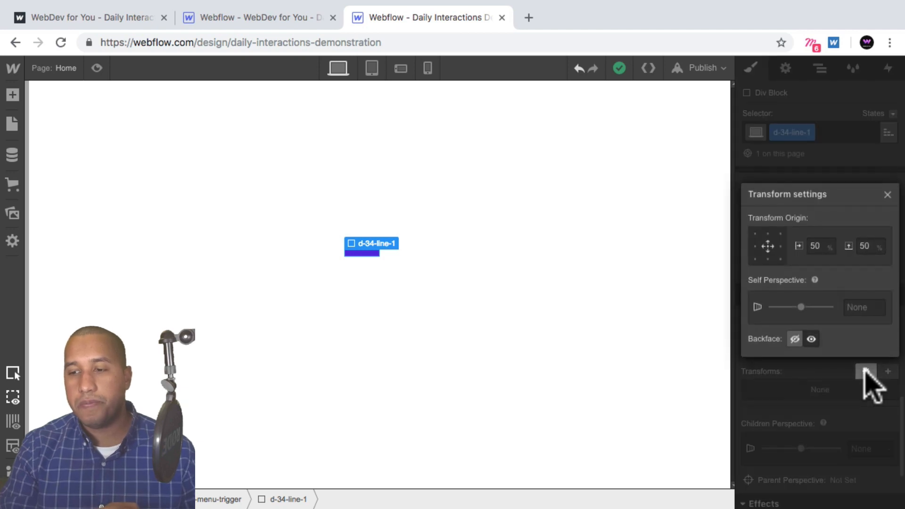
left_click(780, 246)
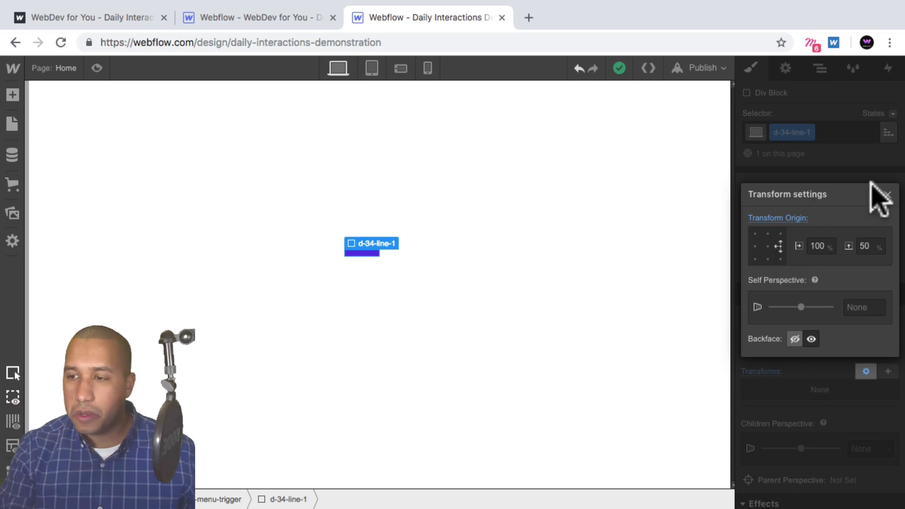
left_click(888, 195)
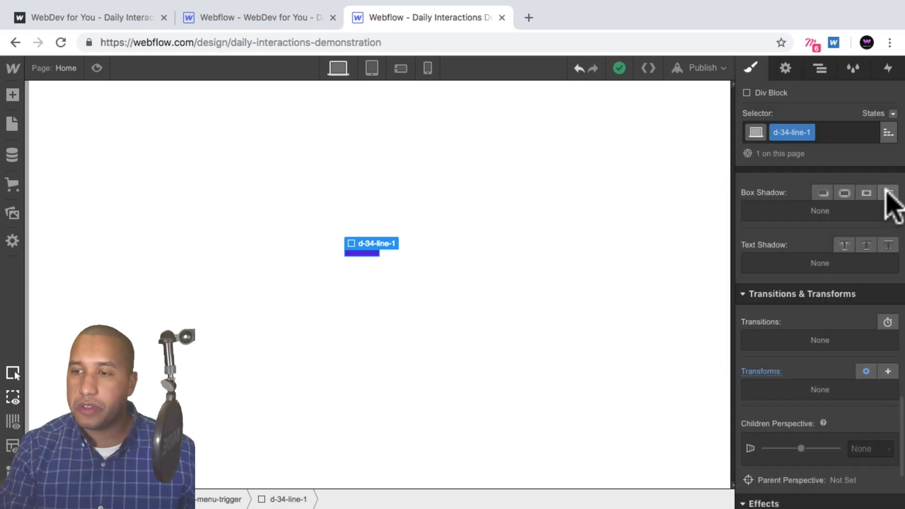
- Add a second div block inside d-34-menu-trigger and give it the new class d-34-line-2
left_click(821, 70)
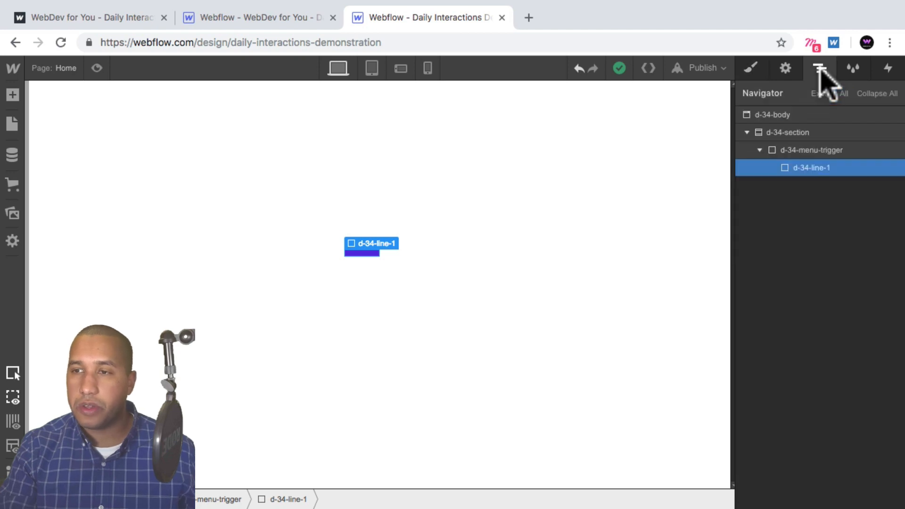
left_click(838, 149)
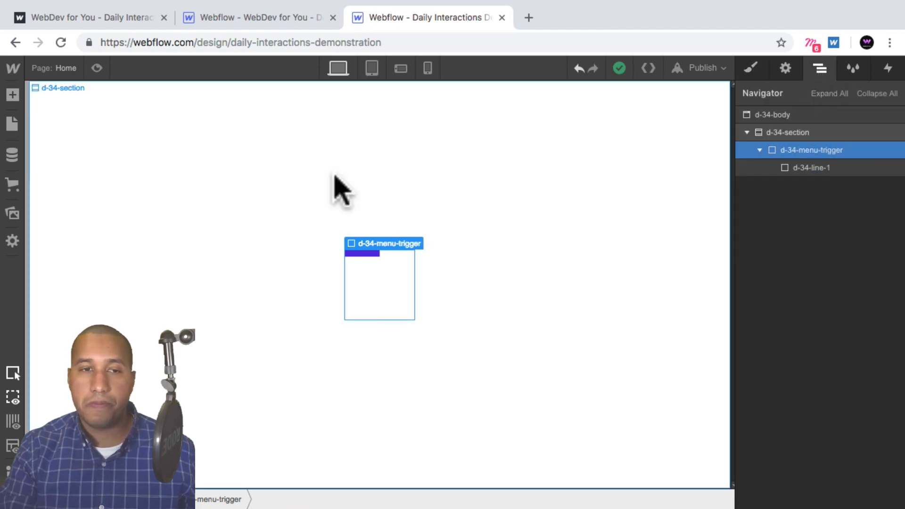
left_click(11, 94)
left_click(58, 344)
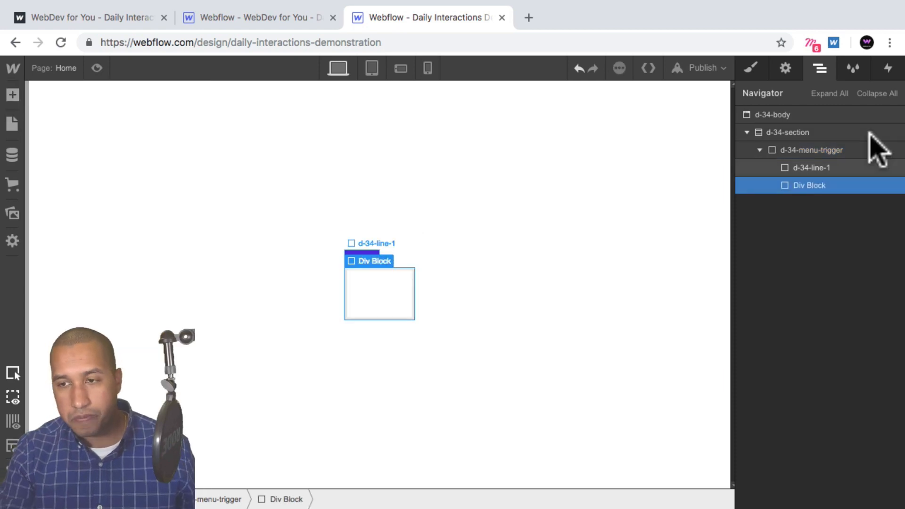
left_click(750, 68)
left_click(789, 126)
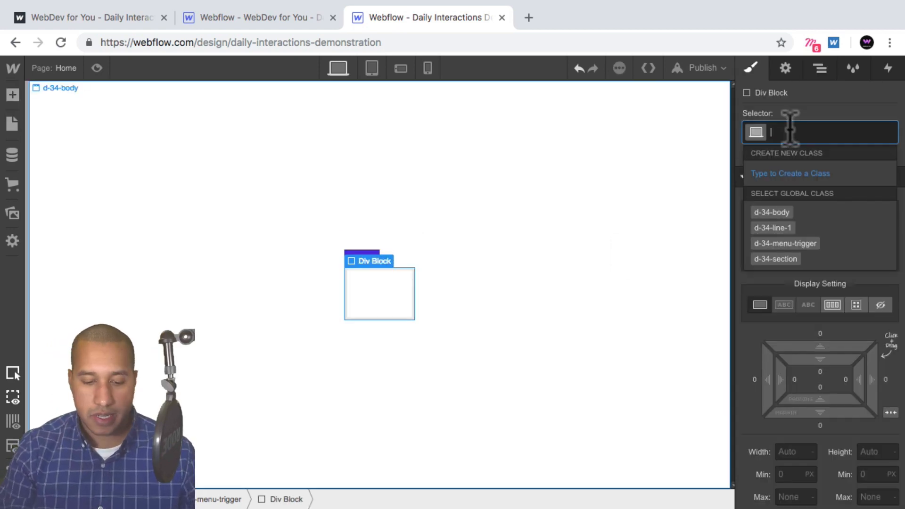
type("d-34-line-2")
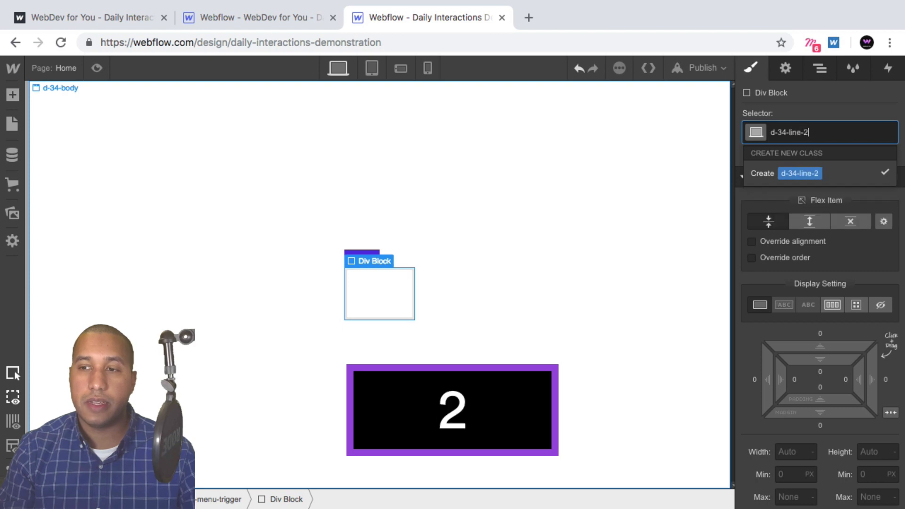
key("Return")
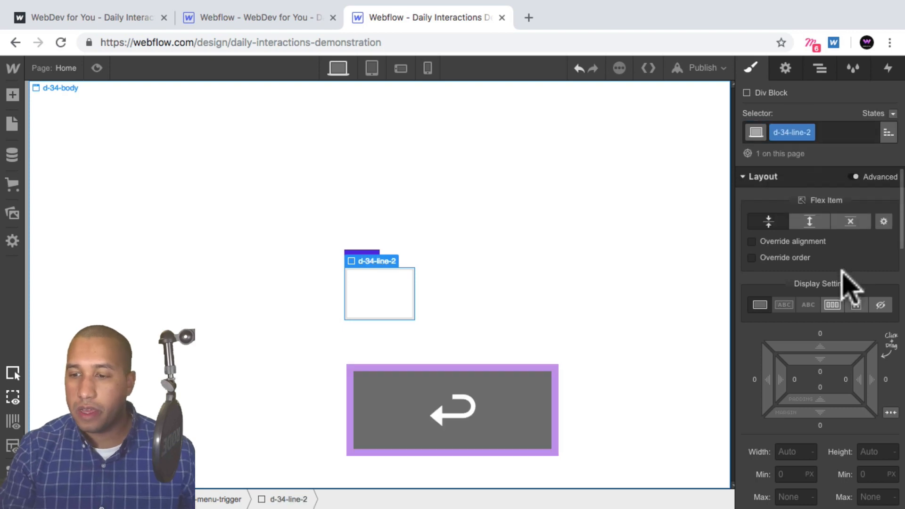
- Set the d-34-line-2 div's height to 10 px
scroll(825, 330, "down", 3)
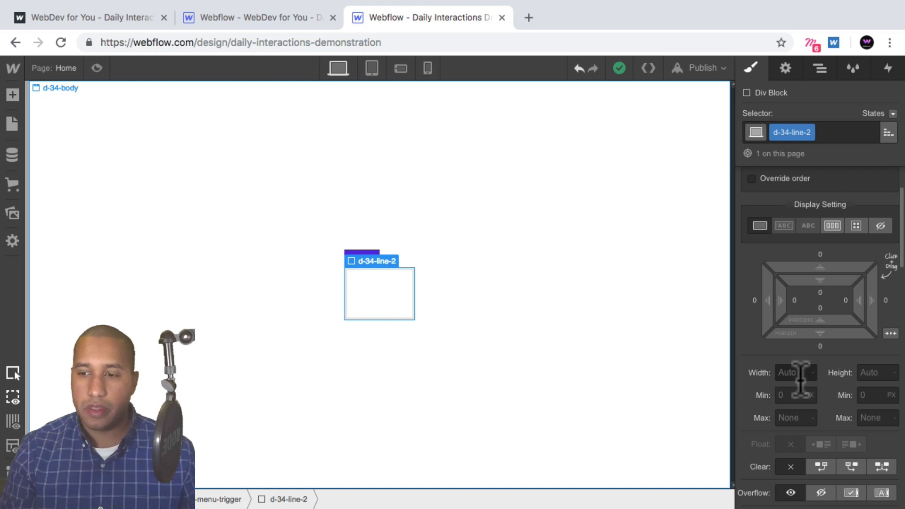
left_click(877, 372)
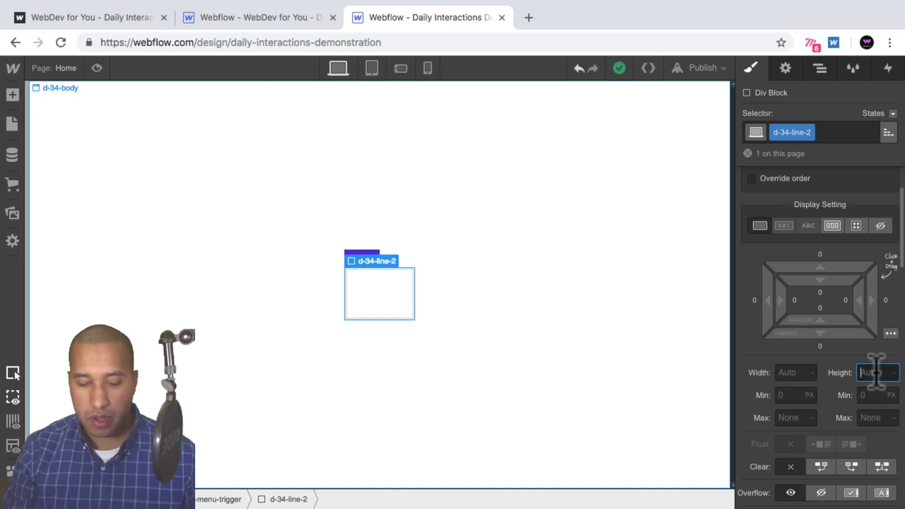
type("10px")
key("Return")
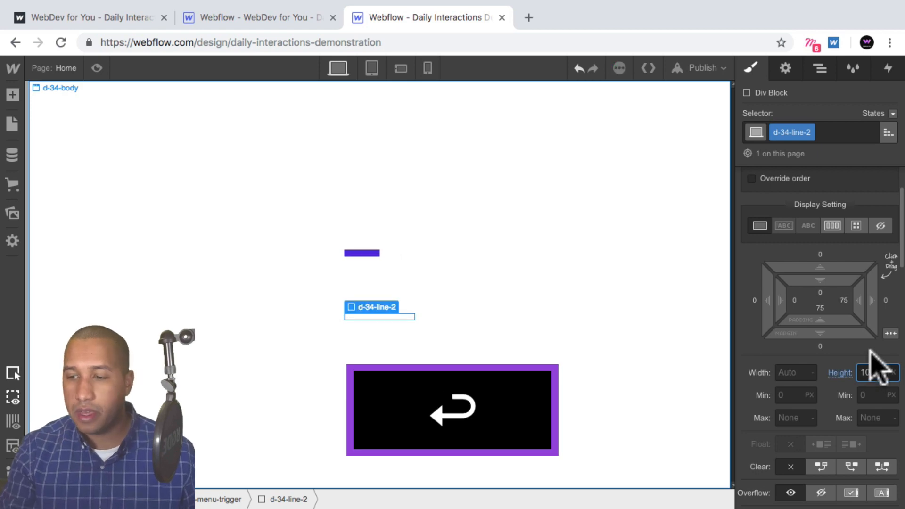
- Fill the d-34-line-2 div's background with the saved Blue swatch, #4d16dd
scroll(853, 363, "down", 15)
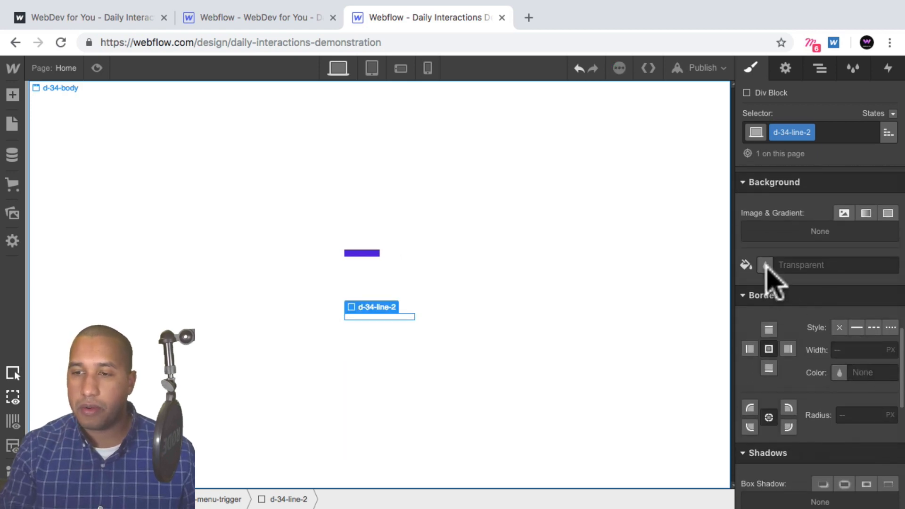
left_click(765, 264)
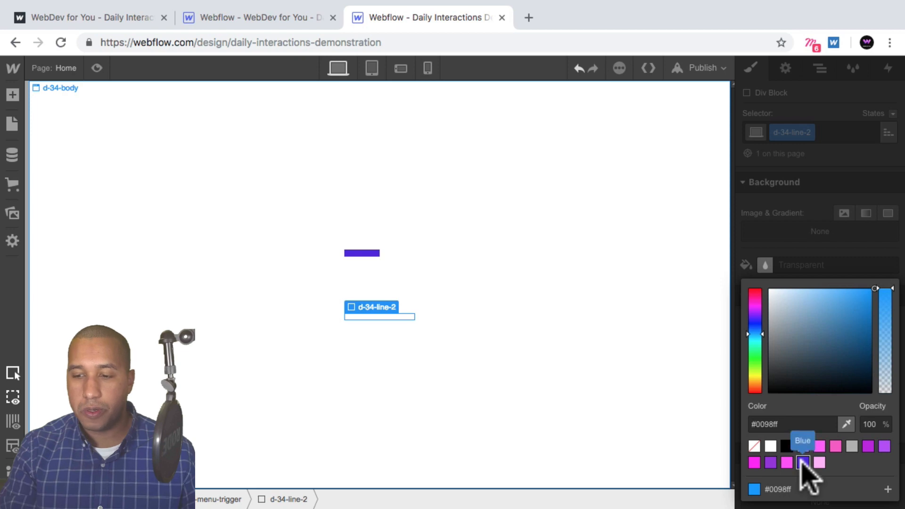
left_click(803, 463)
left_click(809, 260)
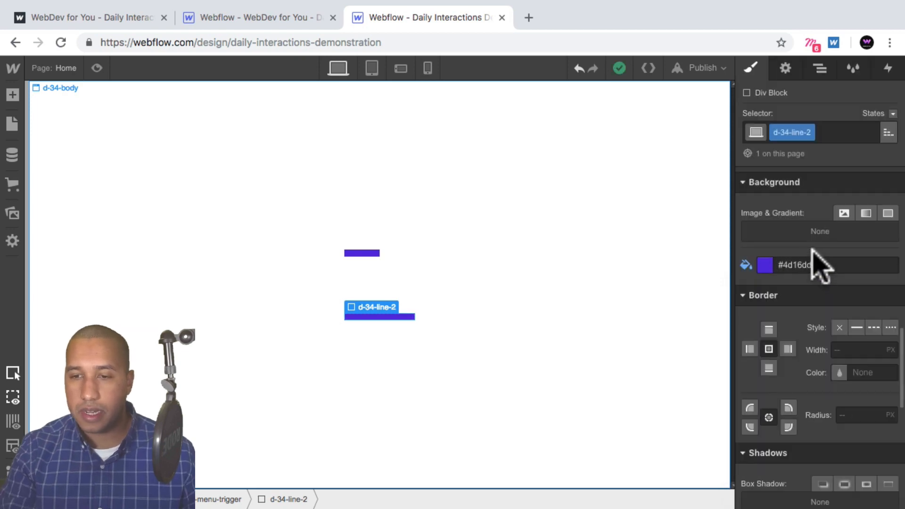
scroll(819, 266, "up", 5)
scroll(821, 268, "up", 5)
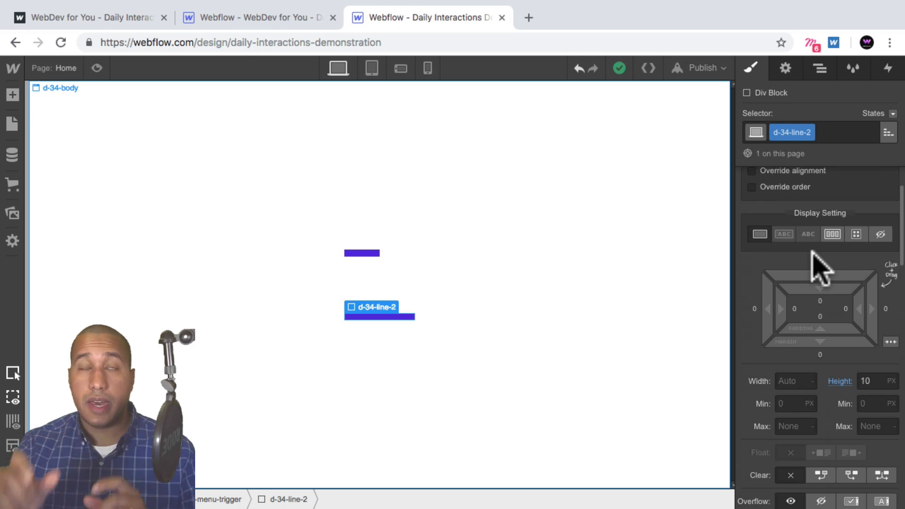
- Add a third div block inside d-34-menu-trigger and give it the new class d-34-line-3
left_click(820, 69)
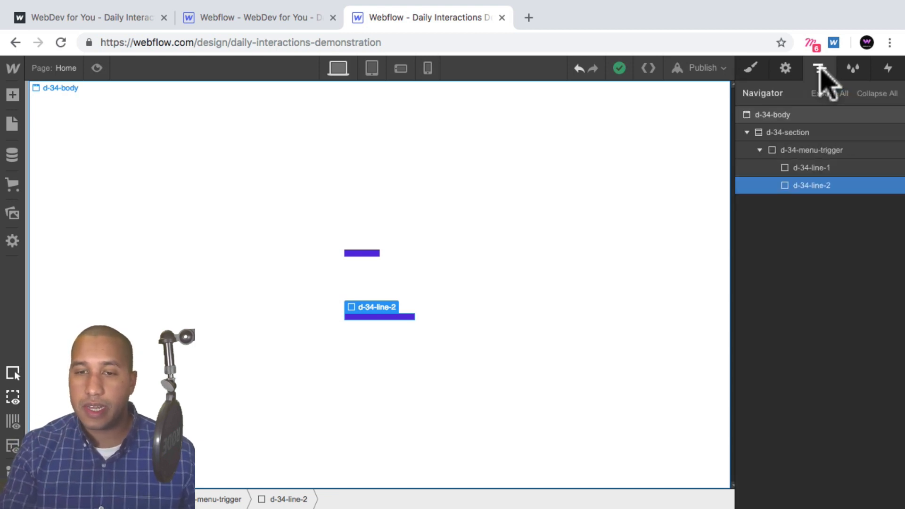
left_click(812, 150)
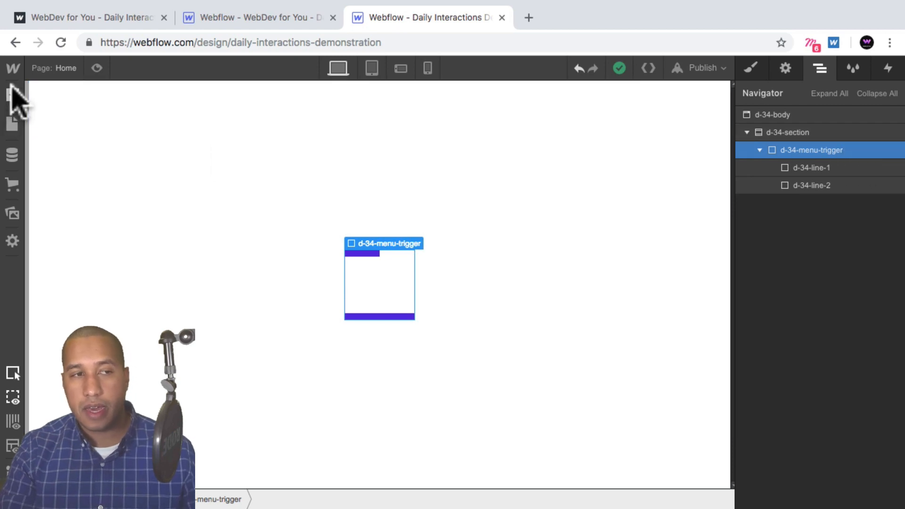
left_click(12, 90)
left_click(57, 343)
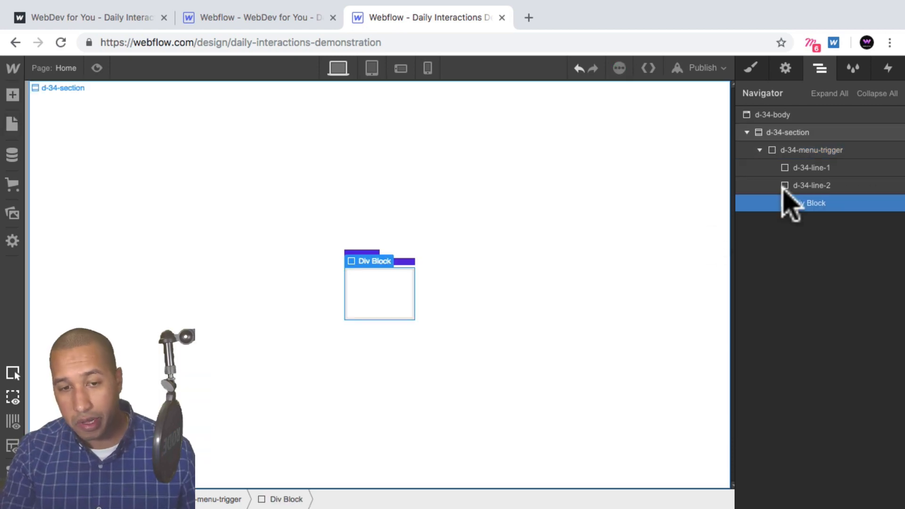
left_click(751, 68)
left_click(780, 132)
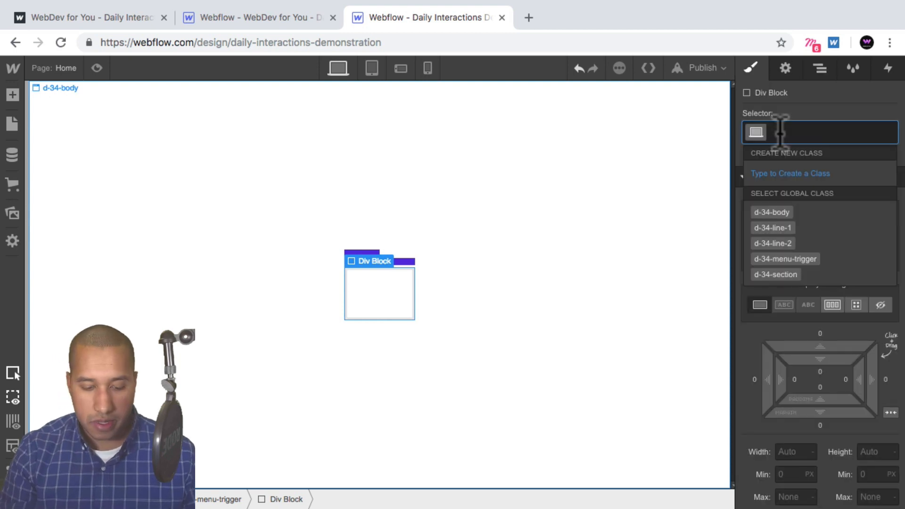
type("d-34")
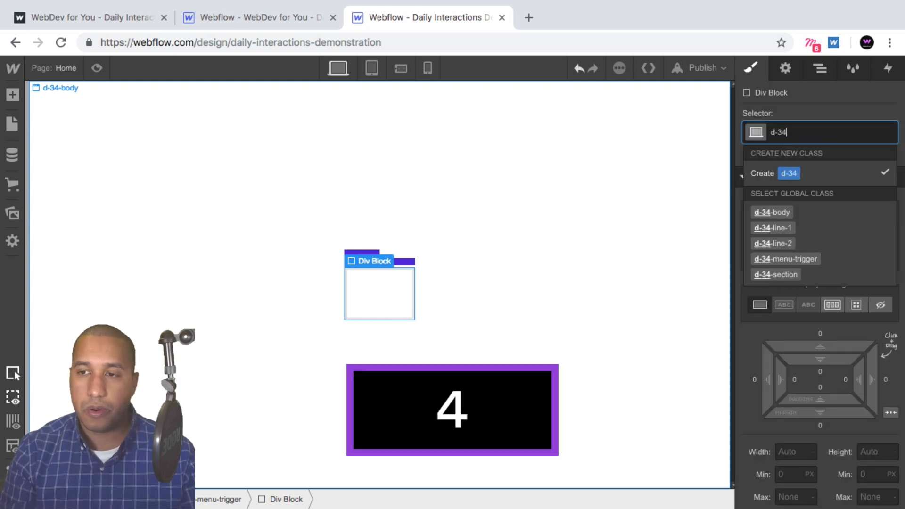
type("line-3")
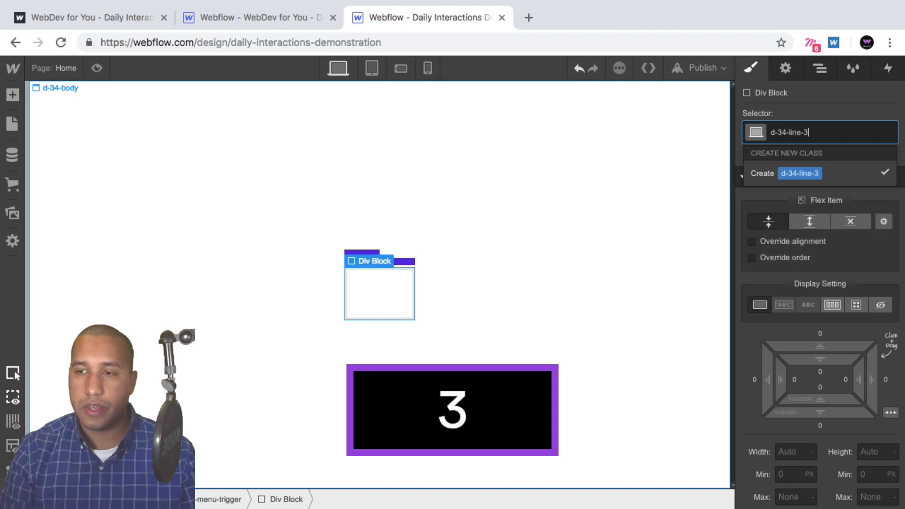
key("Return")
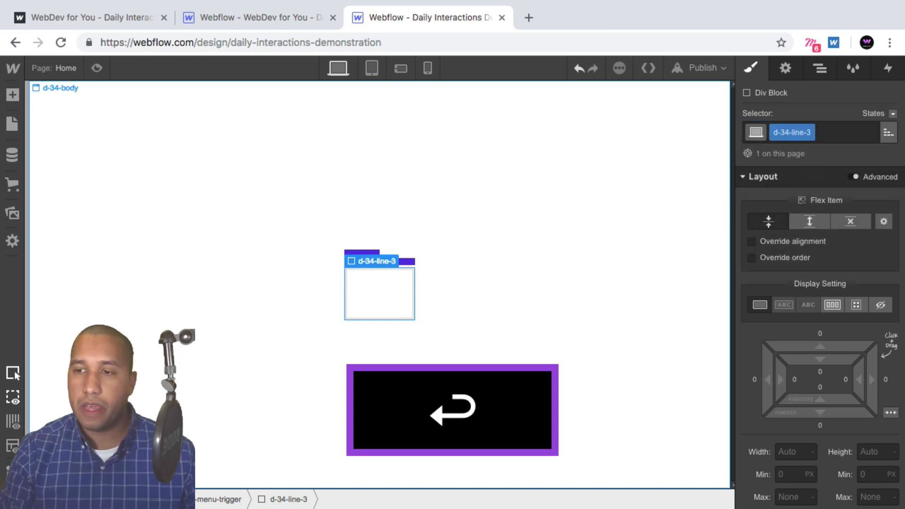
- Set the d-34-line-3 div's width to 50% and its height to 10 px
scroll(795, 426, "down", 1)
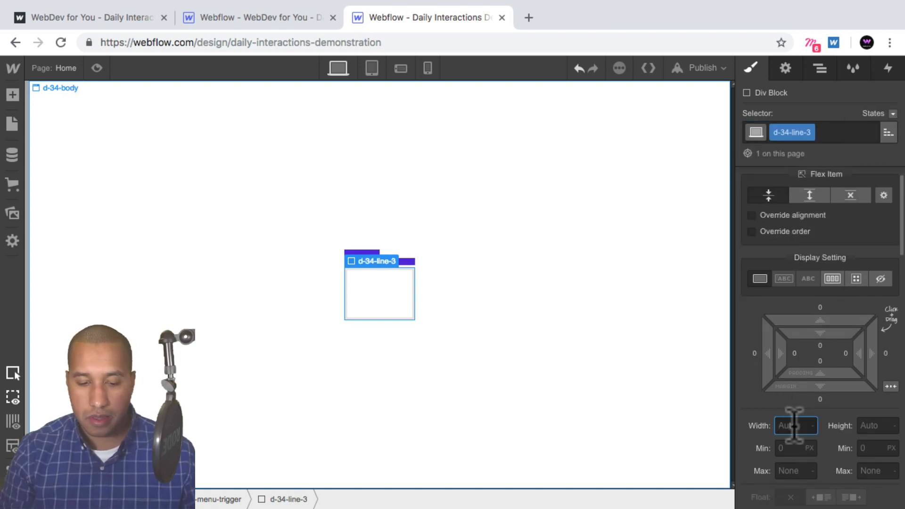
type("50%")
key("shift+Return")
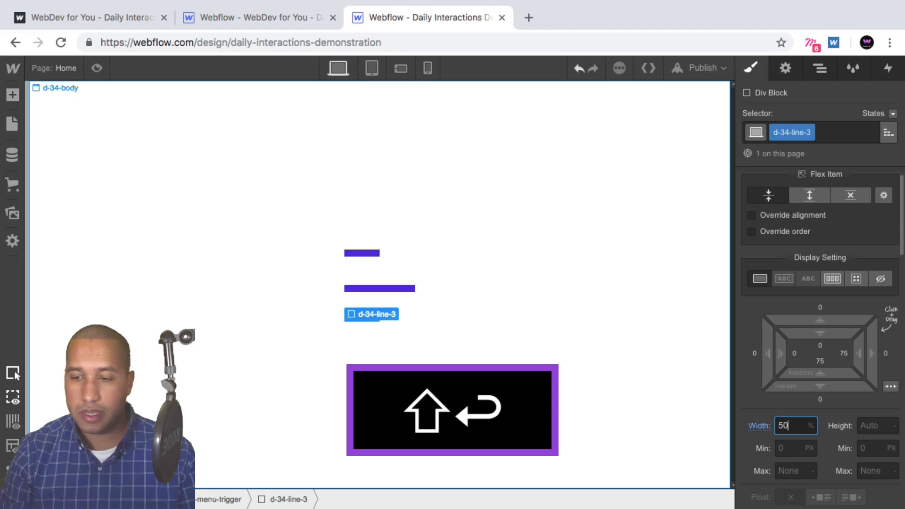
left_click(880, 425)
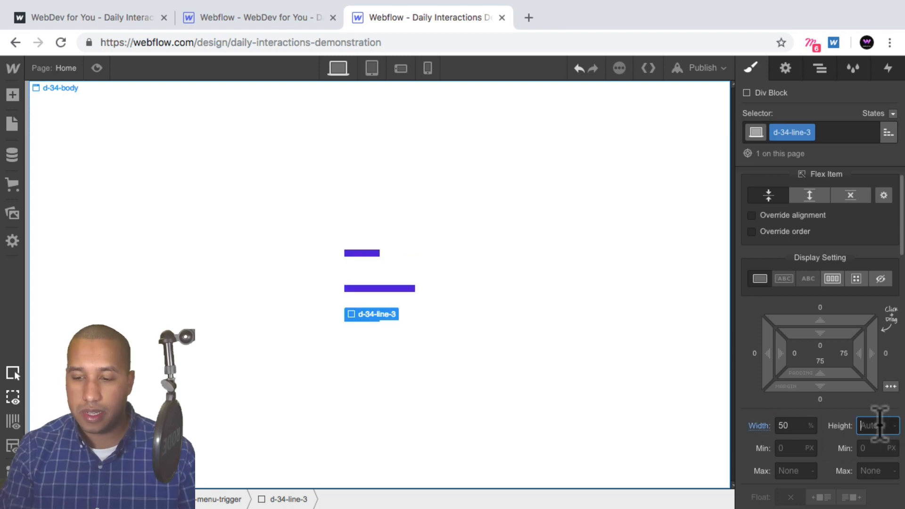
type("10")
key("Return")
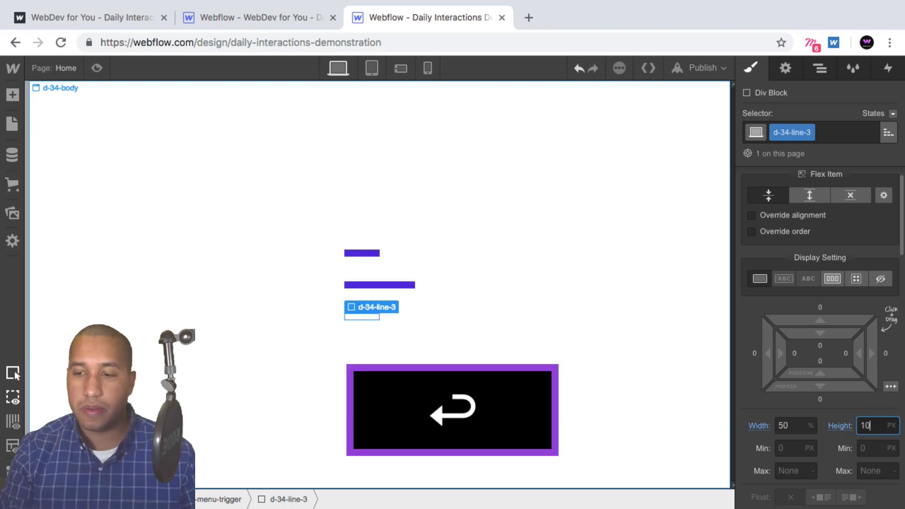
- Fill the d-34-line-3 div's background with the saved Blue swatch, #4d16dd
scroll(872, 377, "down", 3)
scroll(872, 372, "down", 10)
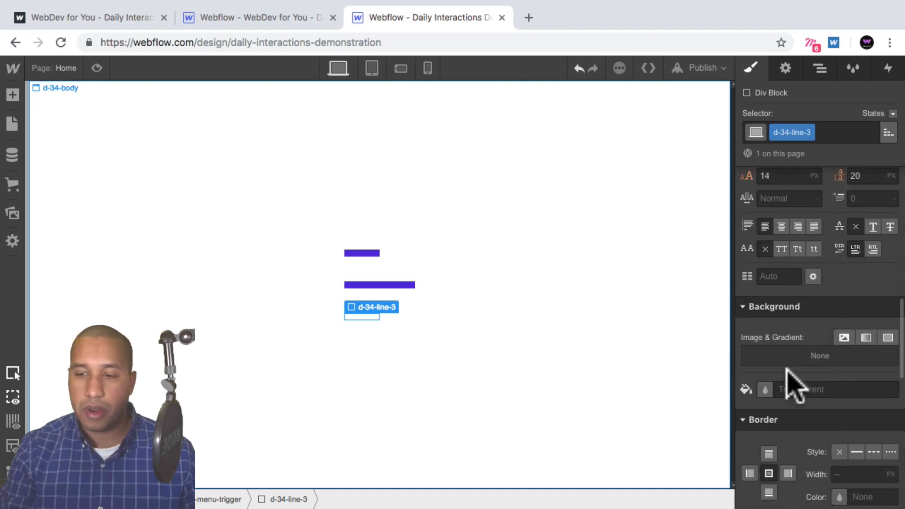
left_click(765, 390)
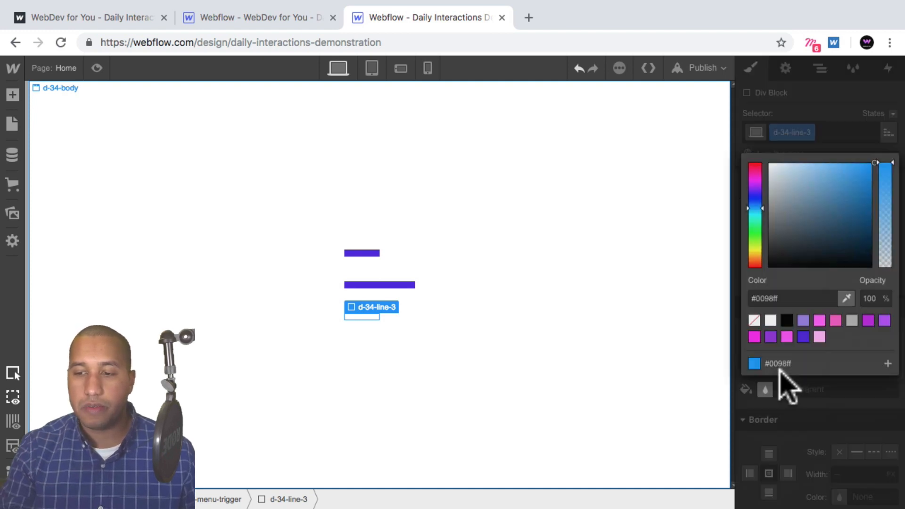
left_click(803, 337)
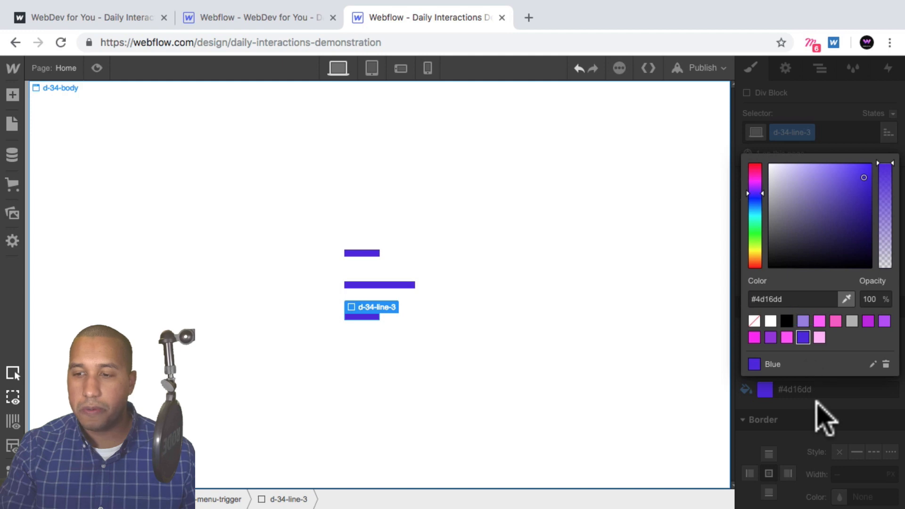
- Override the flex alignment of d-34-line-3 so it sits at the trigger's right end, and preview the page
scroll(818, 415, "up", 5)
scroll(848, 372, "up", 6)
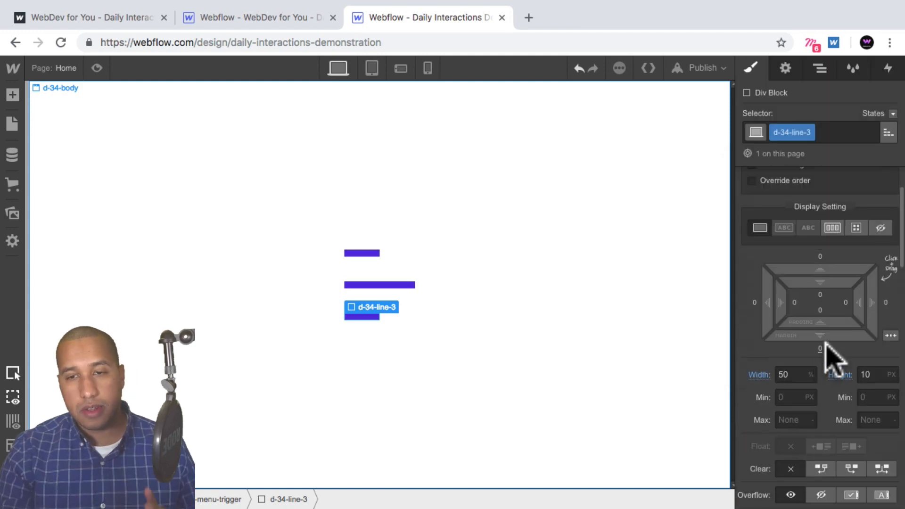
scroll(828, 340, "up", 2)
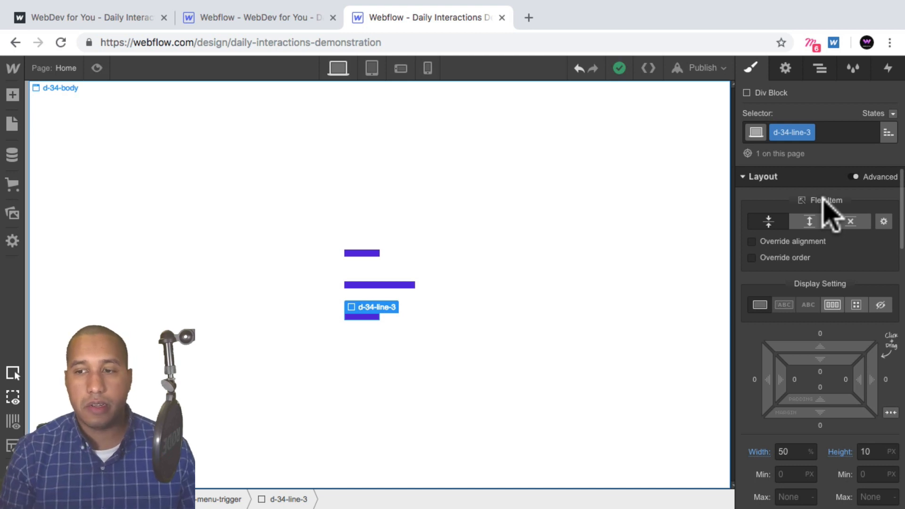
left_click(752, 241)
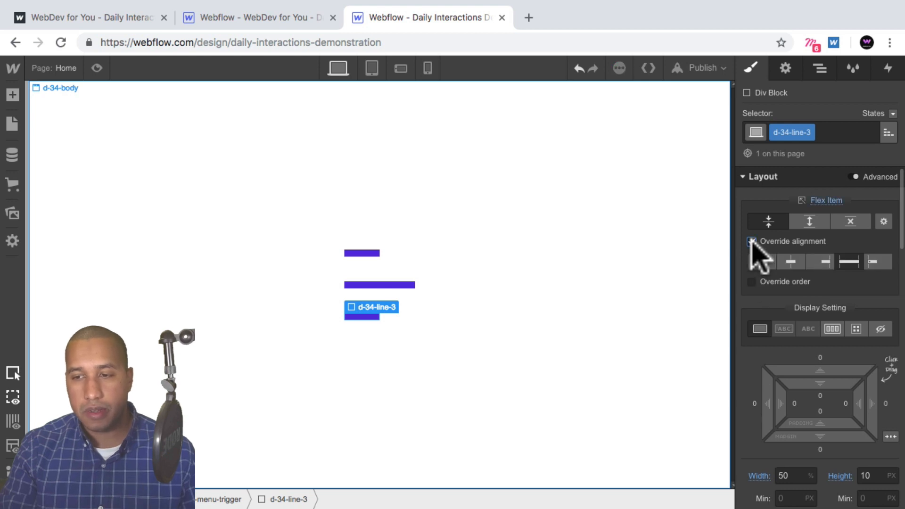
left_click(824, 263)
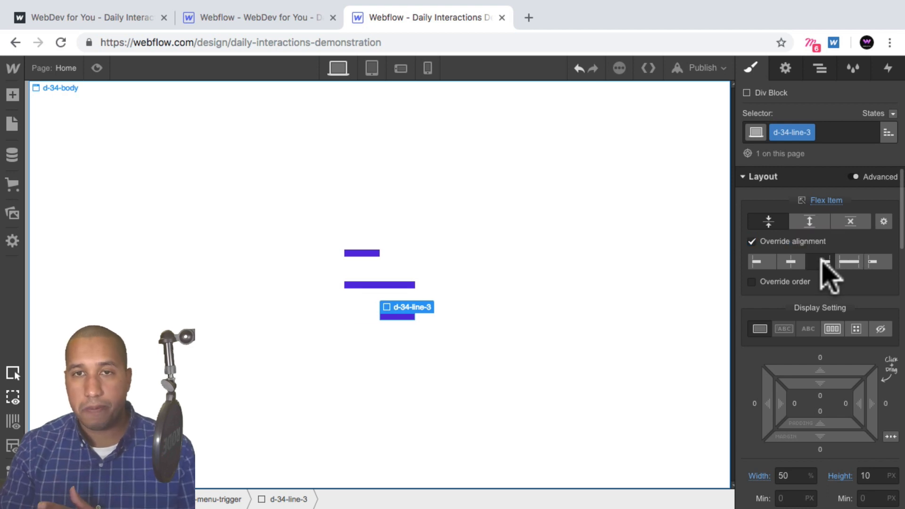
left_click(96, 68)
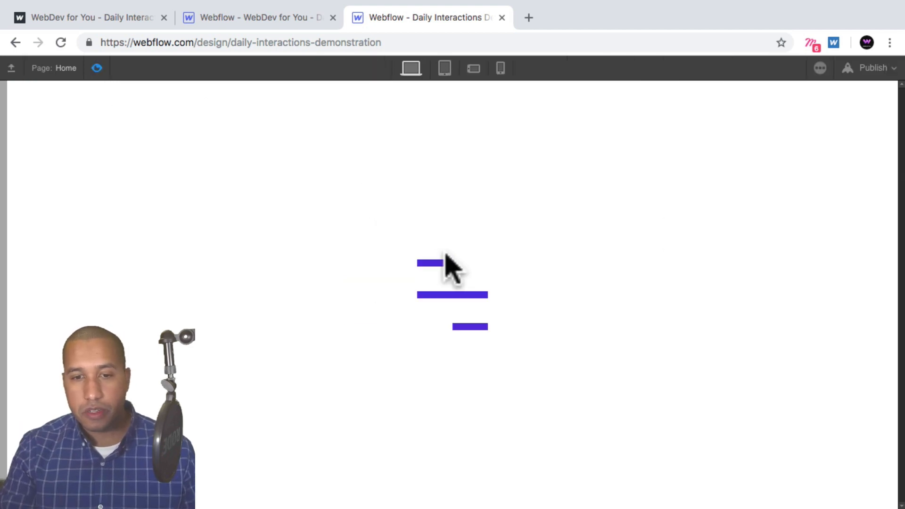
- Leave the preview, check the three line divs in the element structure, and add a Mouse Click (Tap) trigger to d-34-menu-trigger
left_click(97, 68)
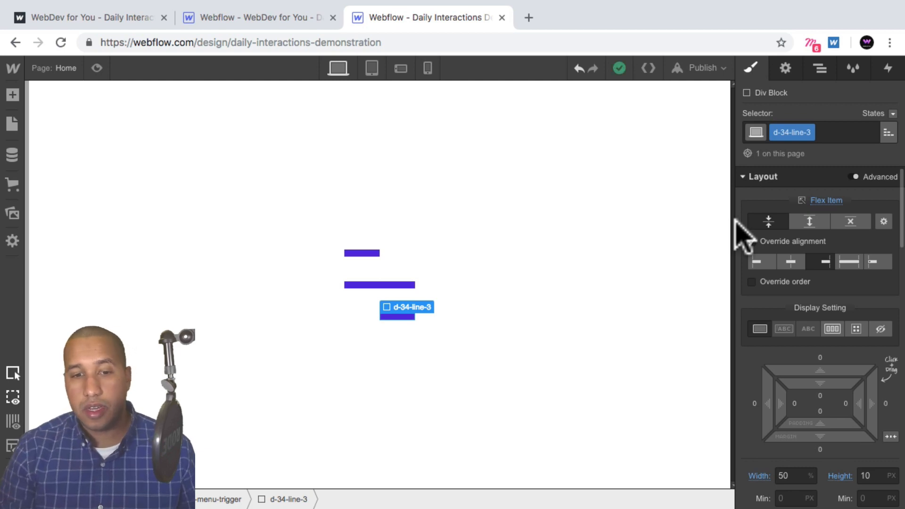
left_click(820, 69)
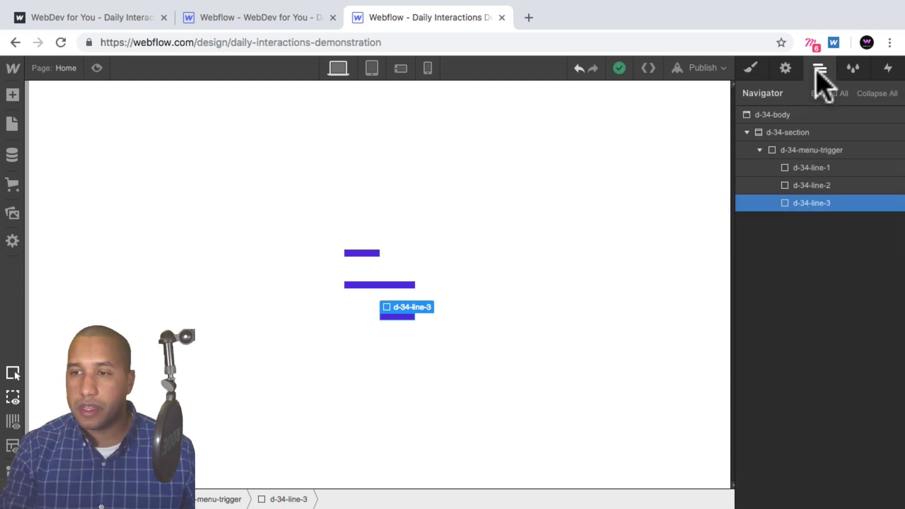
left_click(821, 150)
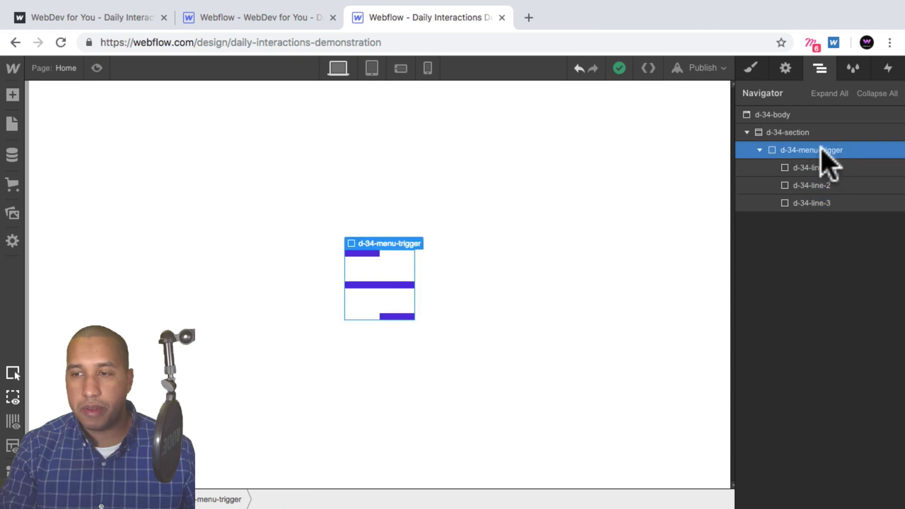
left_click(816, 168)
left_click(821, 186)
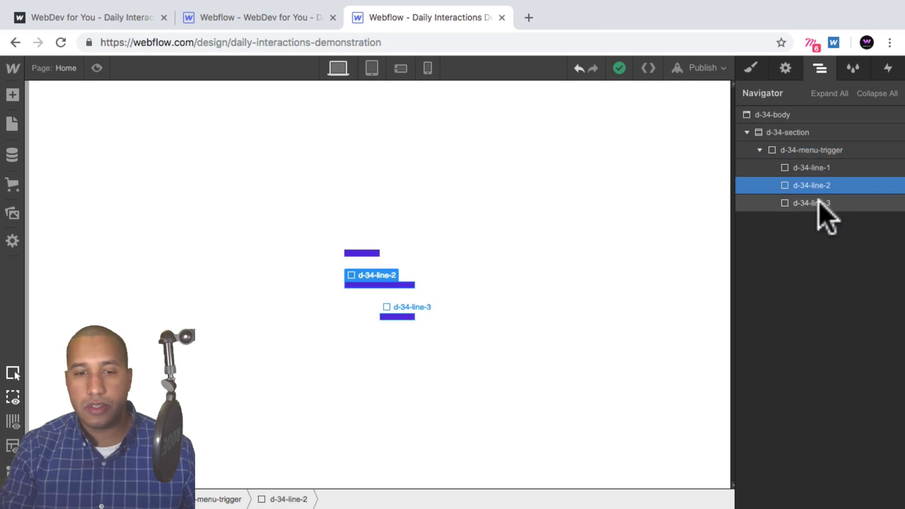
left_click(819, 204)
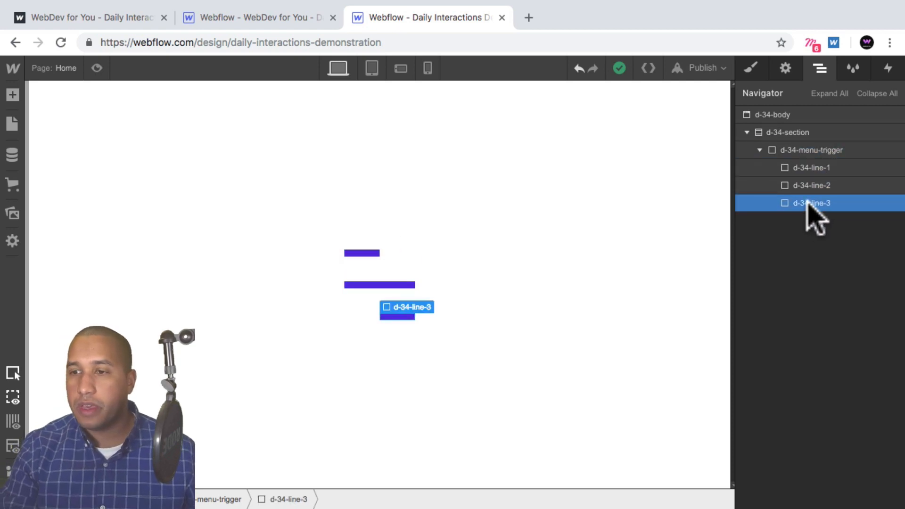
left_click(819, 150)
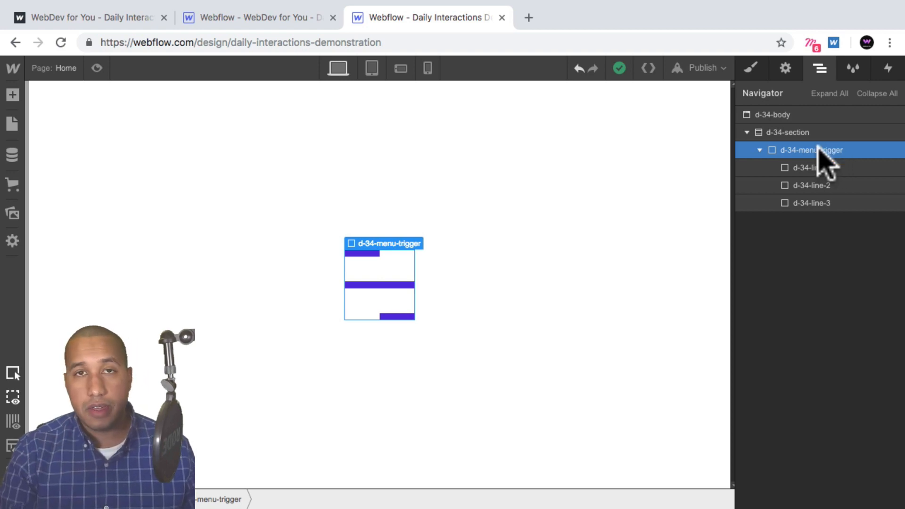
left_click(889, 68)
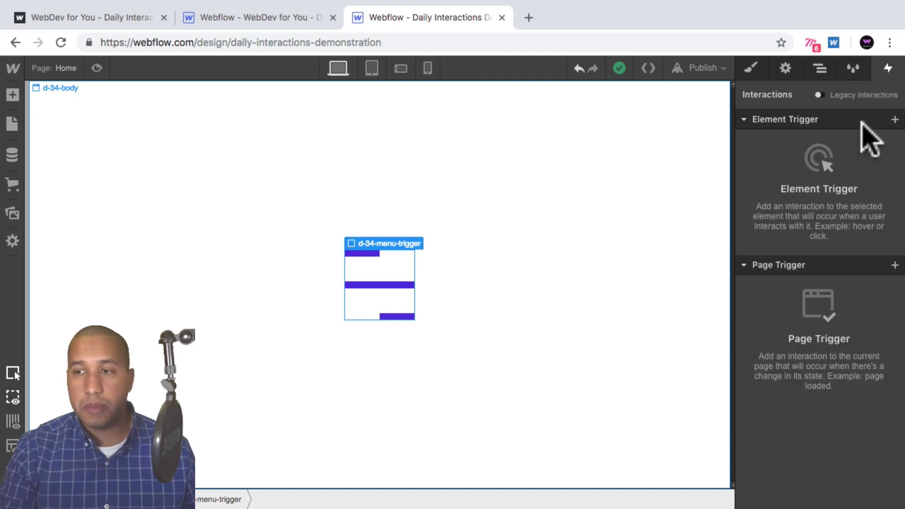
left_click(894, 118)
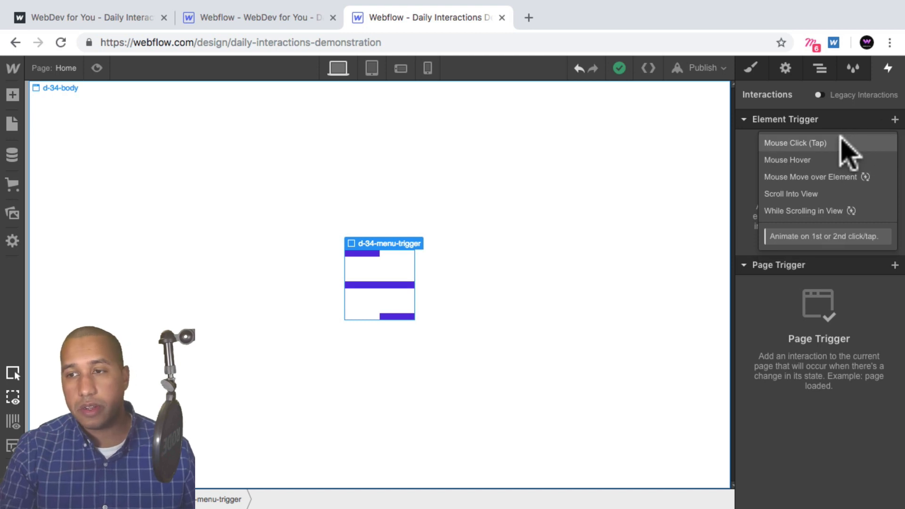
left_click(840, 141)
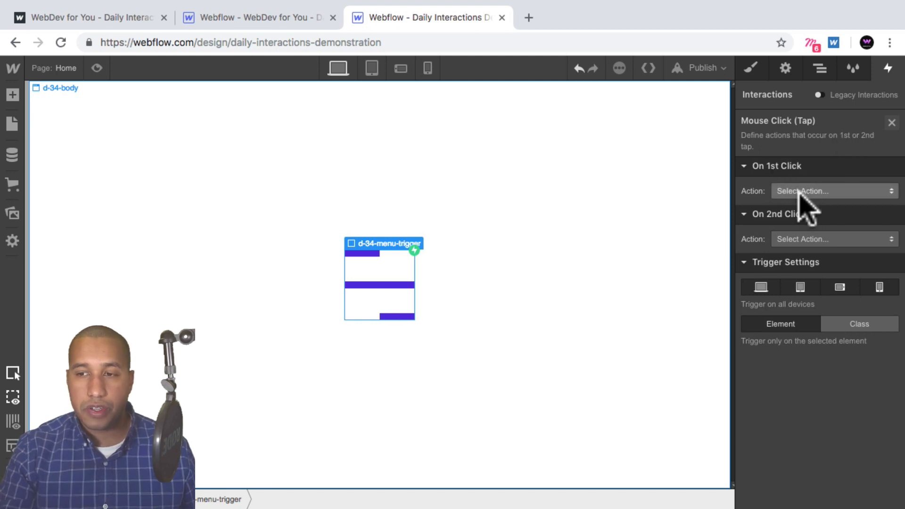
- Make the first click start an animation and create a new timed animation named d-34-first-click for it
left_click(814, 191)
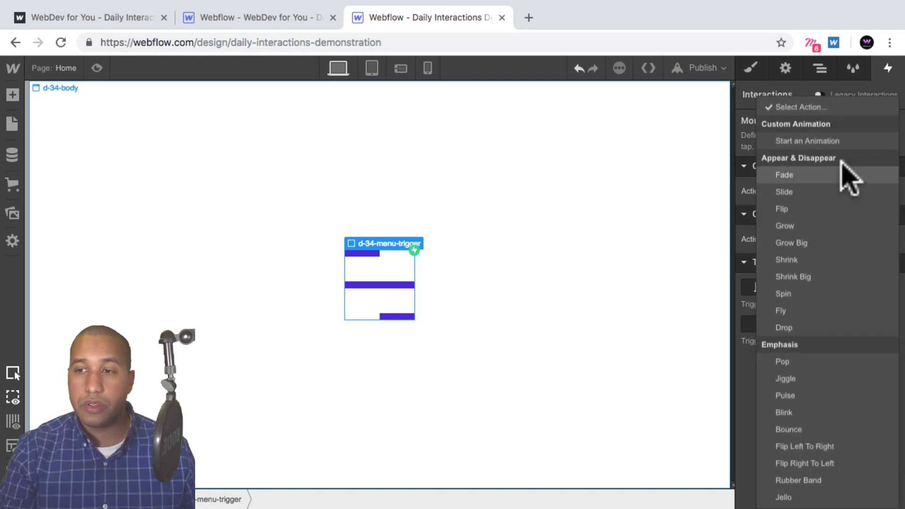
left_click(854, 142)
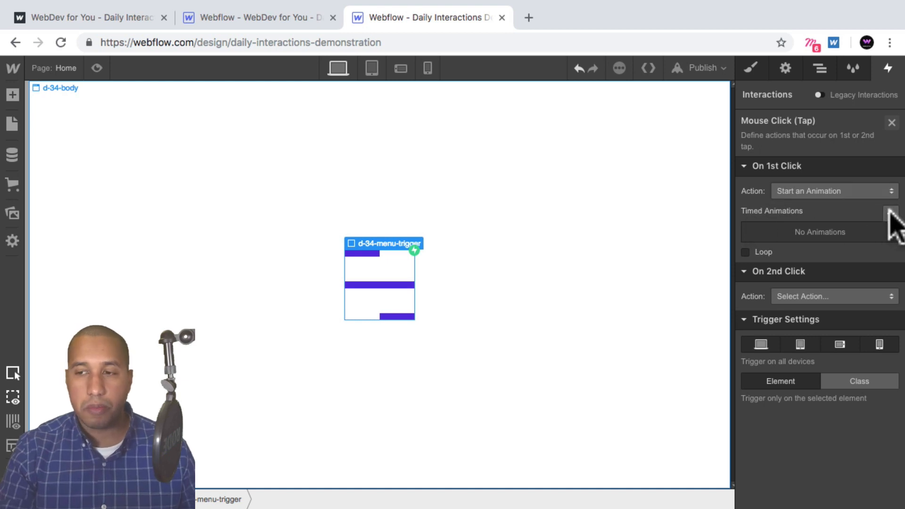
left_click(890, 212)
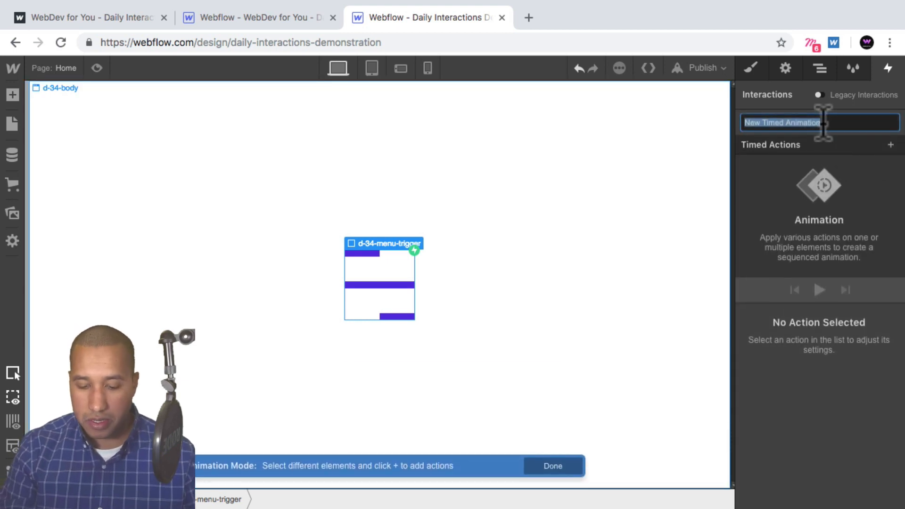
type("d-34-")
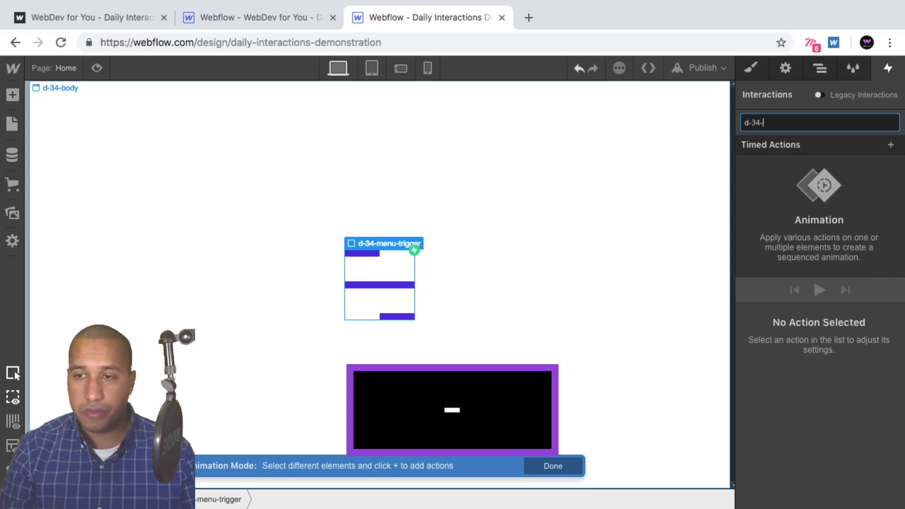
type("first-click")
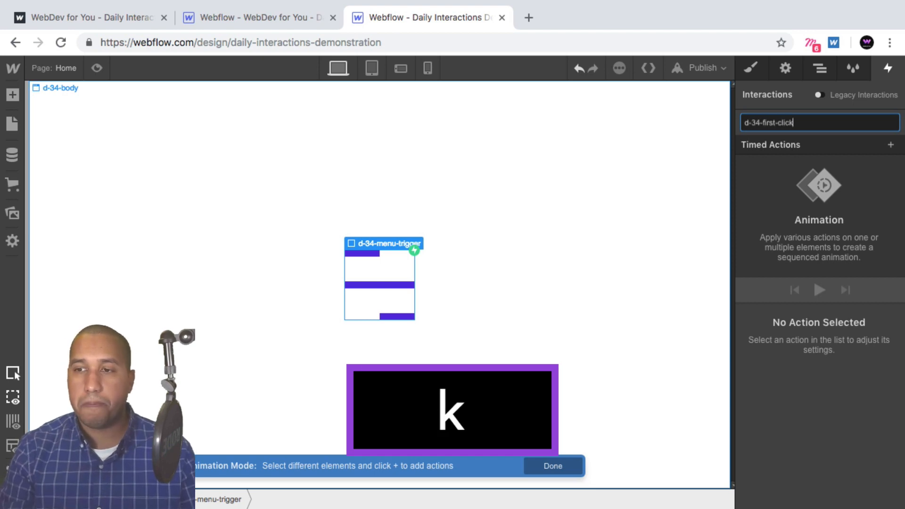
key("Return")
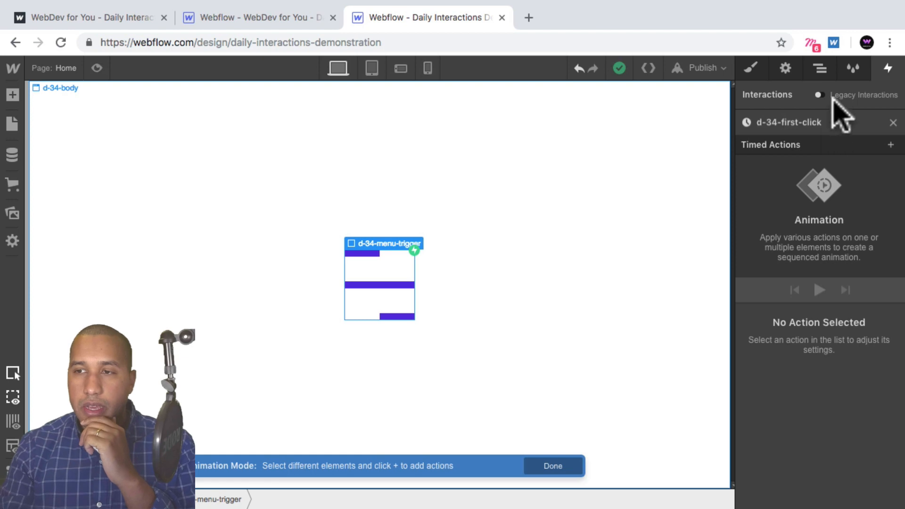
- Set the transform origin of the d-34-line-3 div to its left middle point, 0% horizontally and 50% vertically
left_click(820, 69)
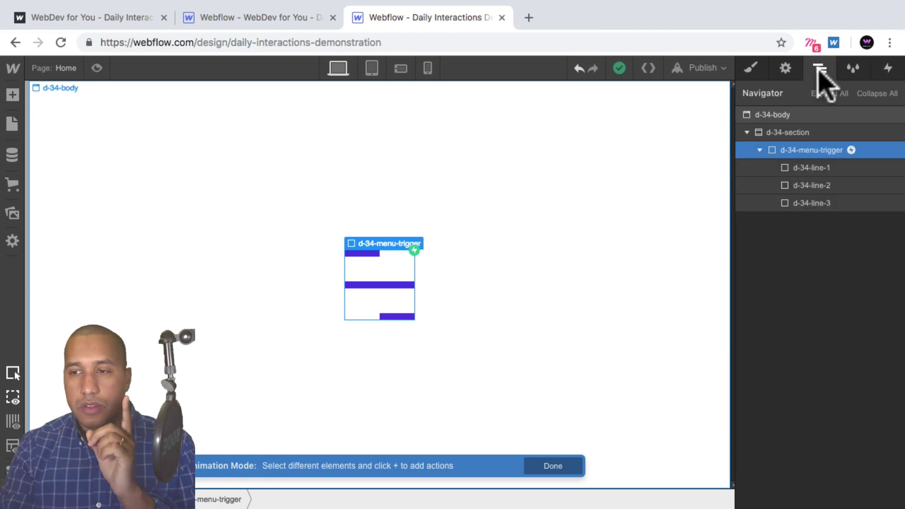
left_click(808, 203)
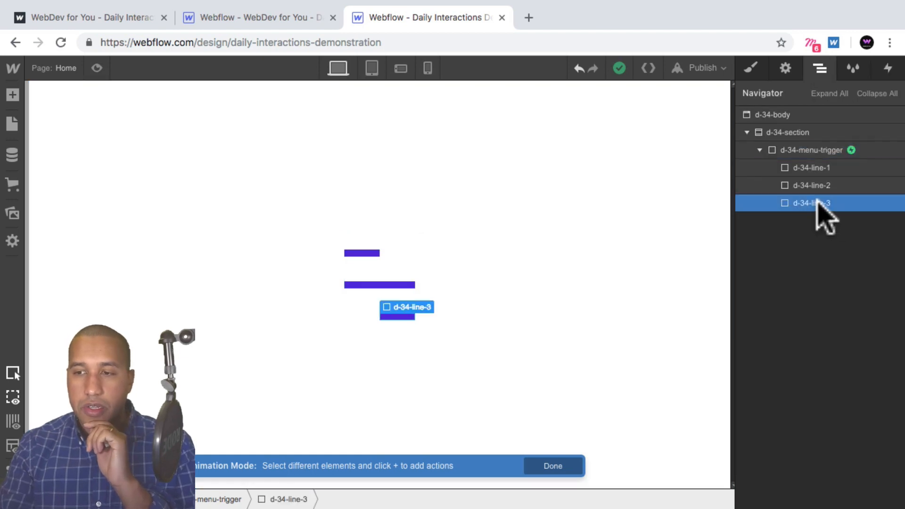
left_click(753, 70)
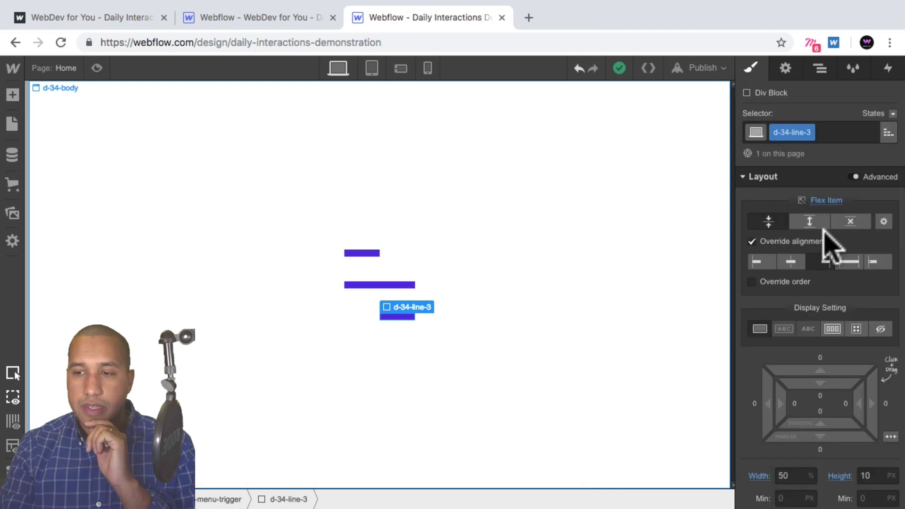
scroll(830, 242, "down", 3)
scroll(832, 243, "down", 15)
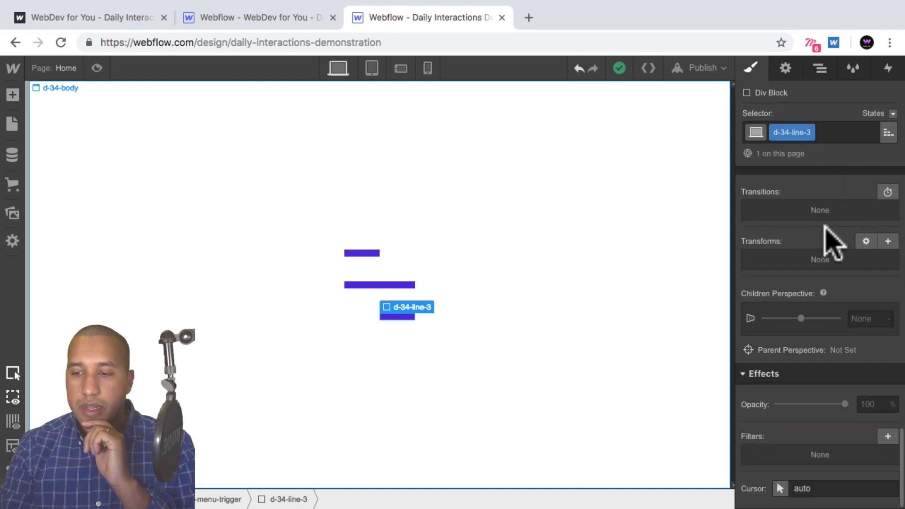
scroll(783, 266, "up", 1)
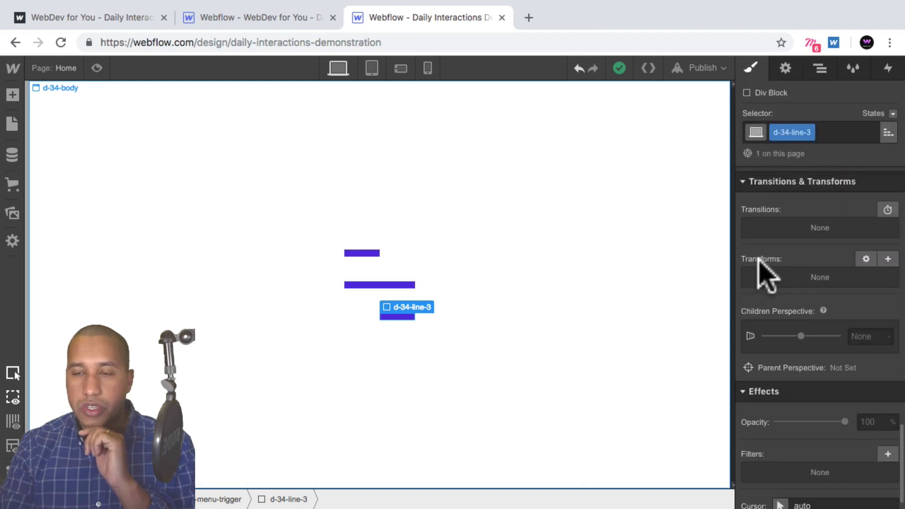
left_click(866, 259)
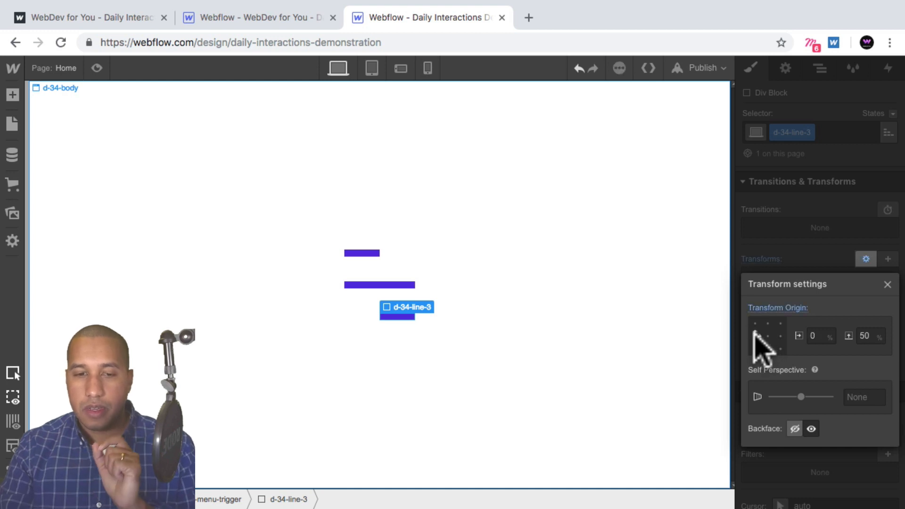
left_click(756, 336)
- Switch to the published Demo 34 page, replay the menu icon's click animation to examine how the lines rotate, and return to the Webflow Designer
left_click(112, 17)
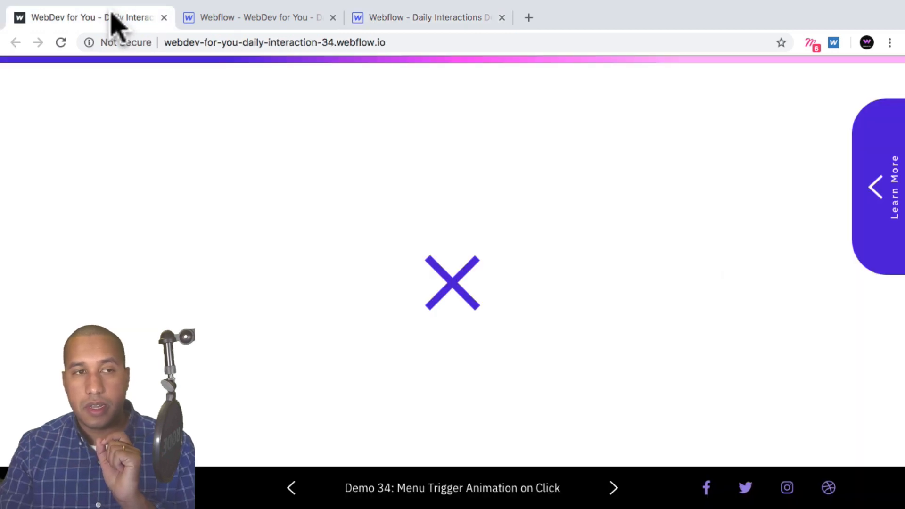
left_click(453, 286)
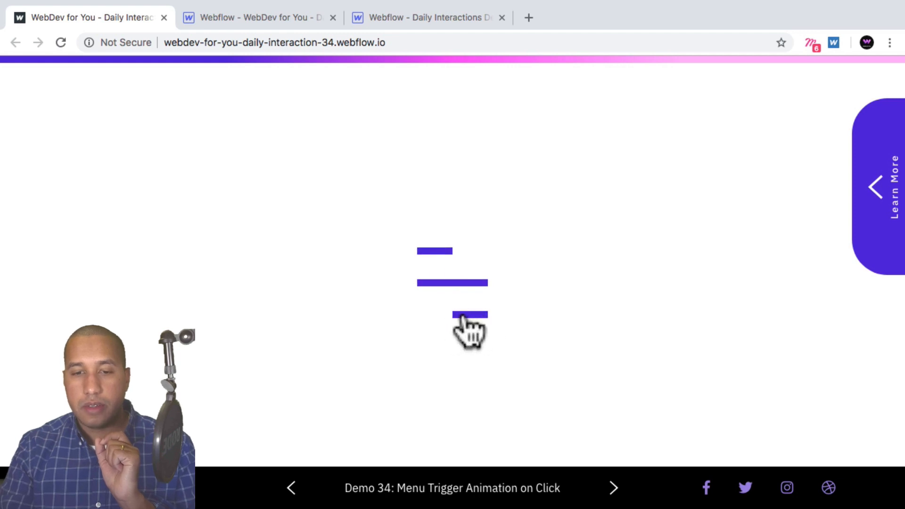
left_click(454, 278)
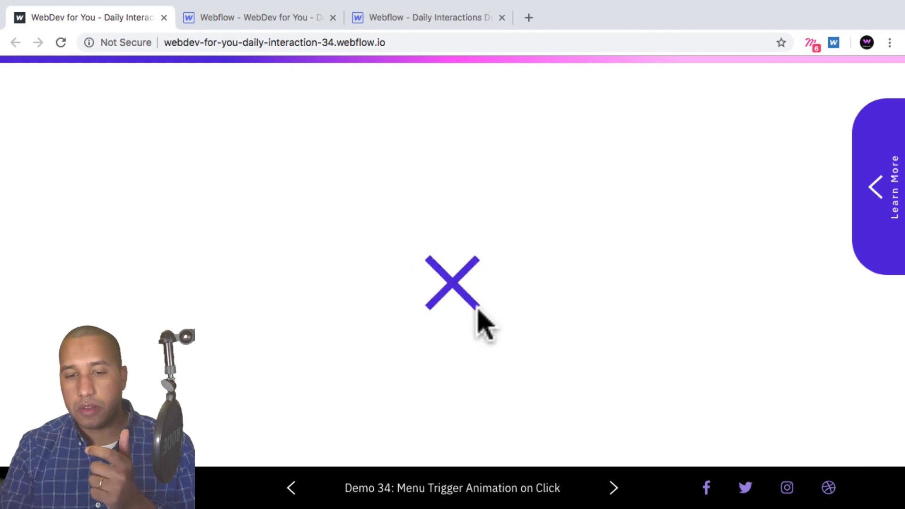
left_click(457, 279)
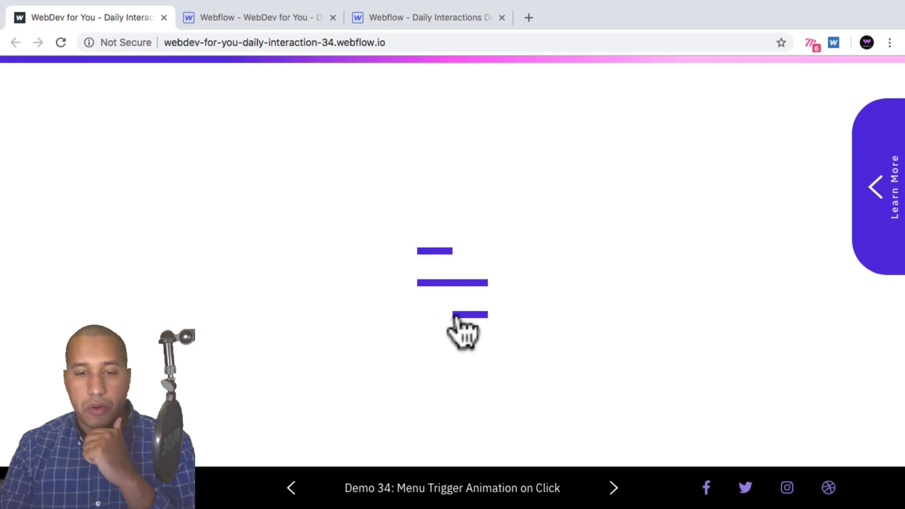
left_click(434, 19)
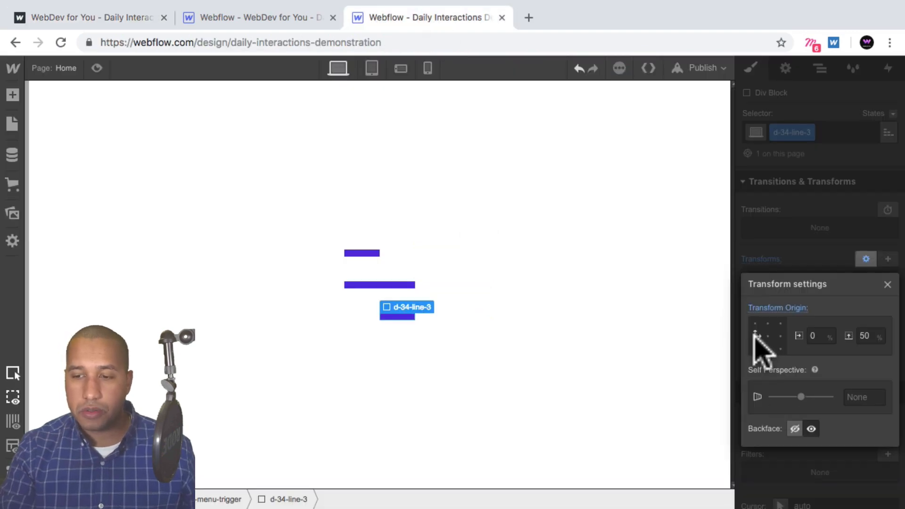
- Close the transform settings and reopen the d-34-first-click animation from d-34-menu-trigger's Mouse Click (Tap) trigger for editing
left_click(887, 284)
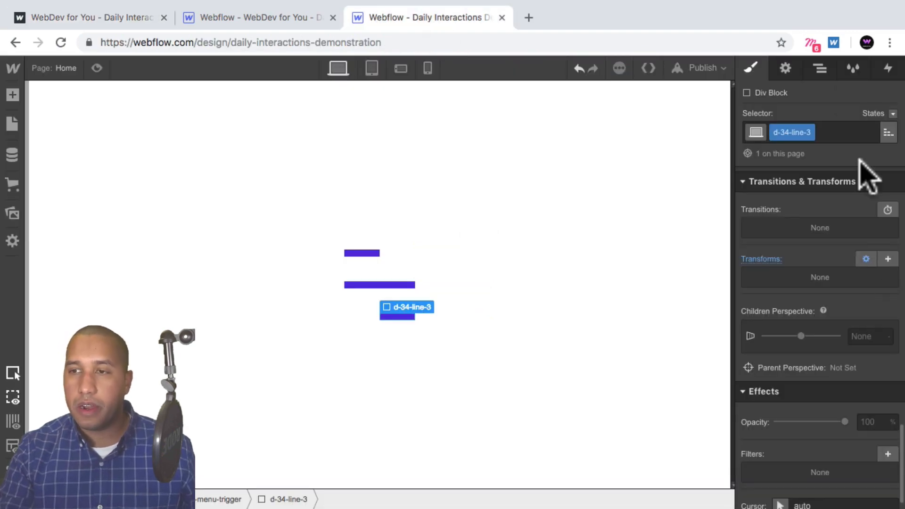
left_click(821, 68)
left_click(806, 150)
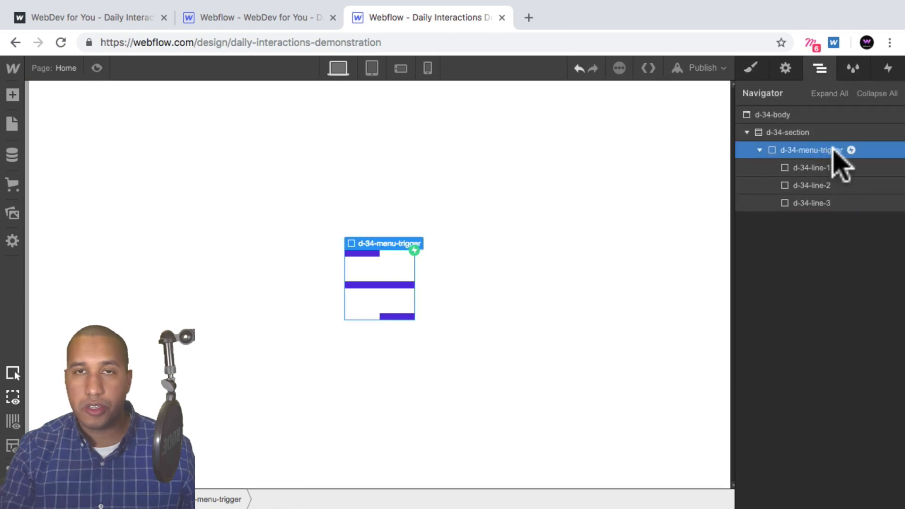
left_click(889, 68)
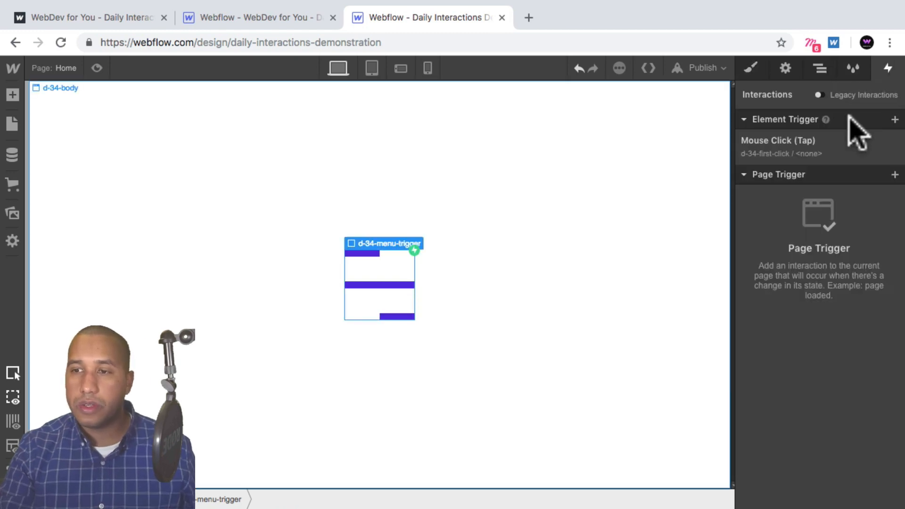
left_click(796, 145)
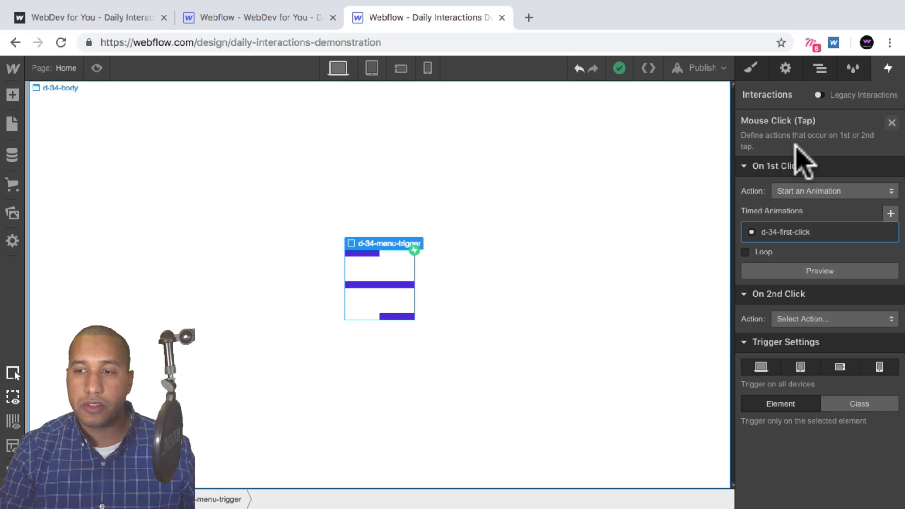
left_click(797, 231)
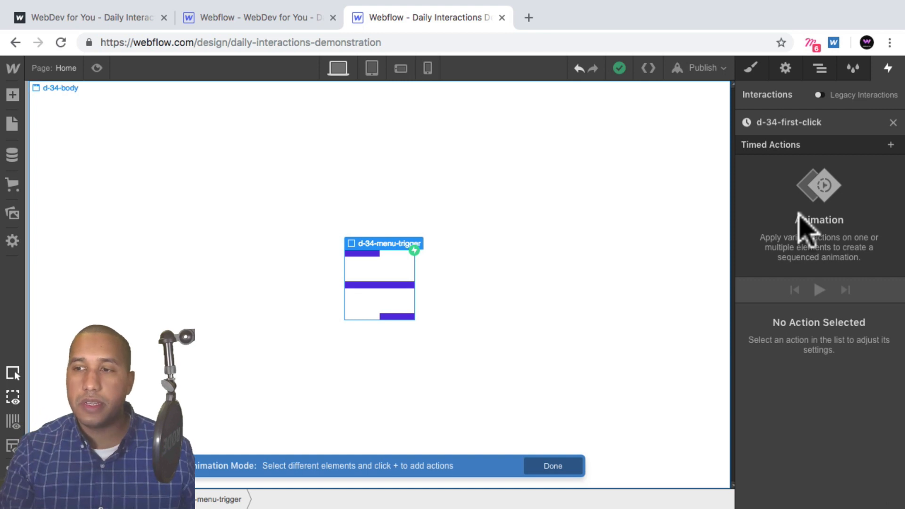
- Add a Rotate action on the selected d-34-menu-trigger to the d-34-first-click animation
left_click(820, 69)
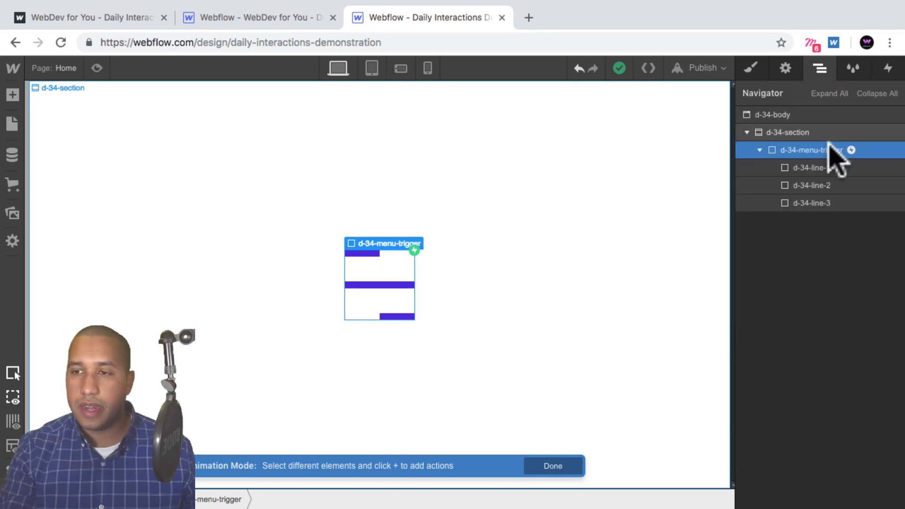
left_click(889, 67)
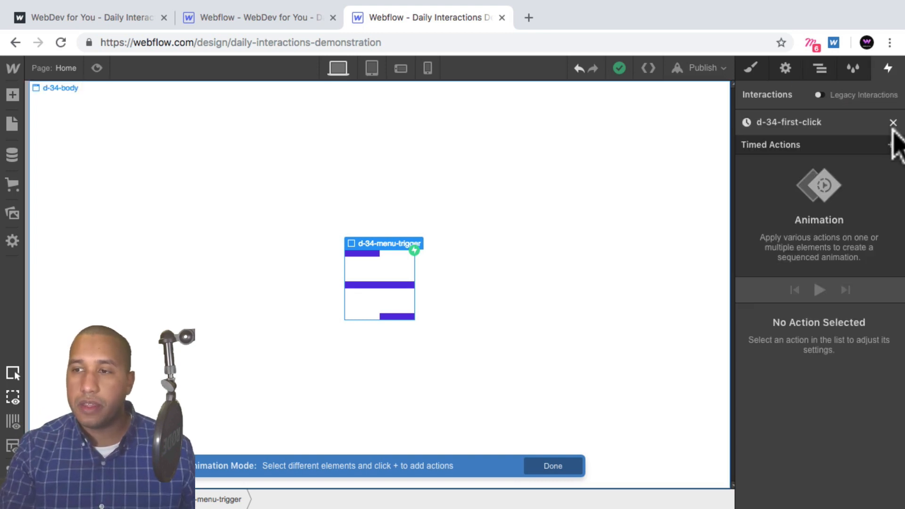
left_click(891, 145)
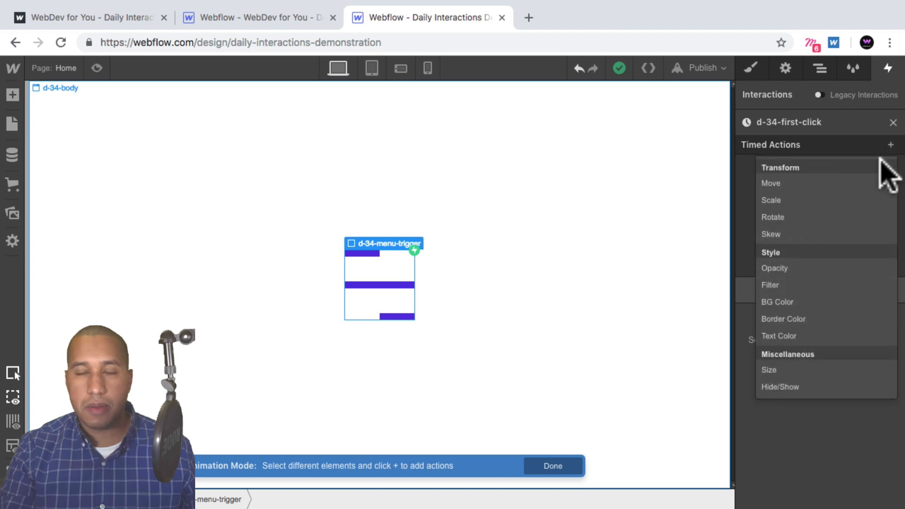
left_click(819, 215)
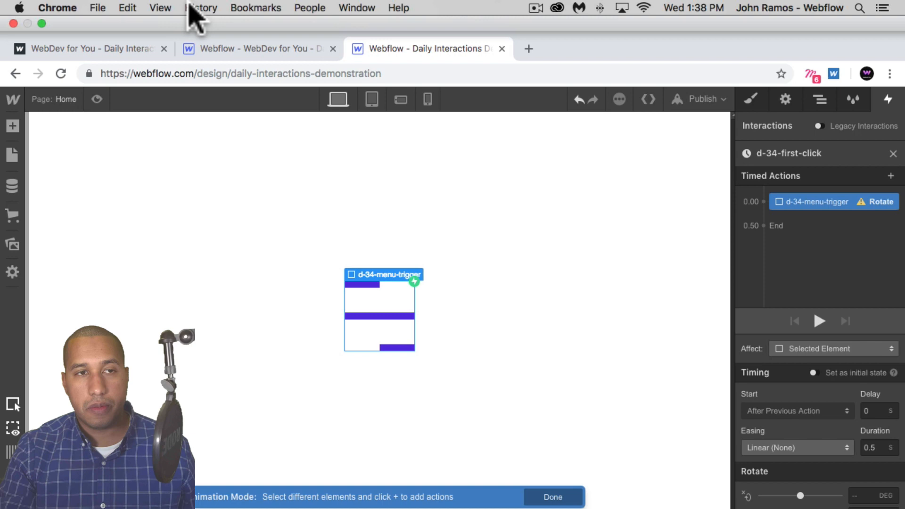
- Hide the browser toolbar in full screen and set the d-34-menu-trigger Rotate action to -45 degrees on the Z axis
left_click(161, 8)
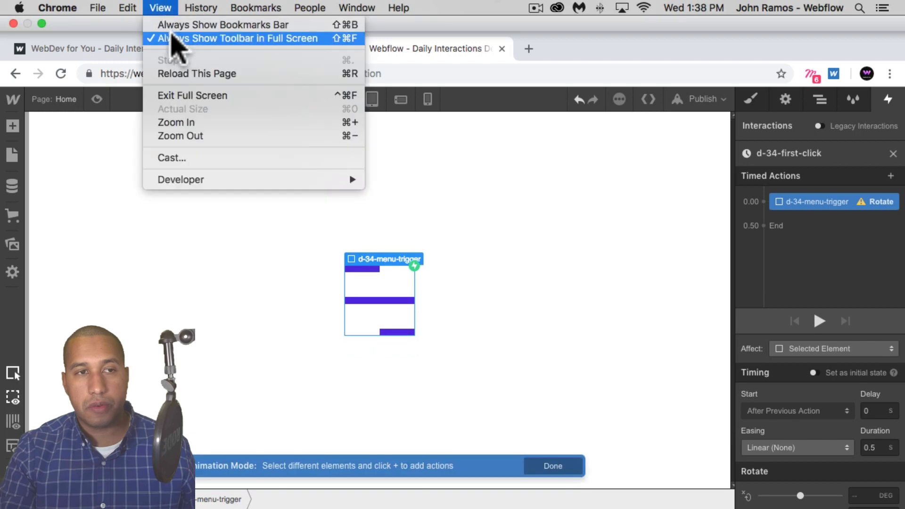
left_click(178, 38)
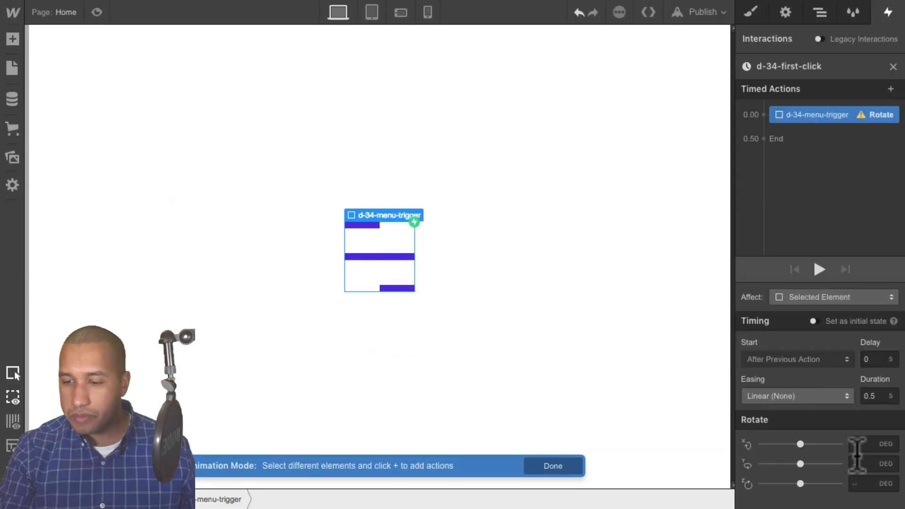
left_click(868, 463)
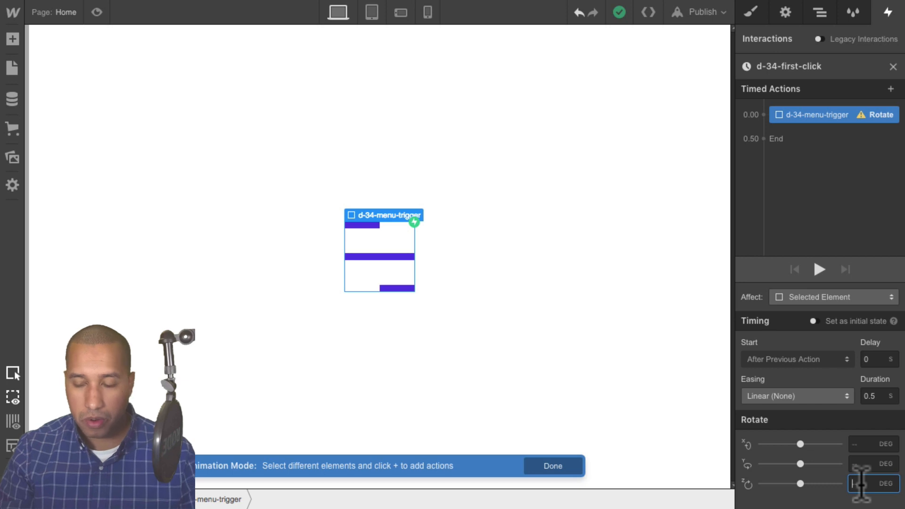
type("-45")
key("Return")
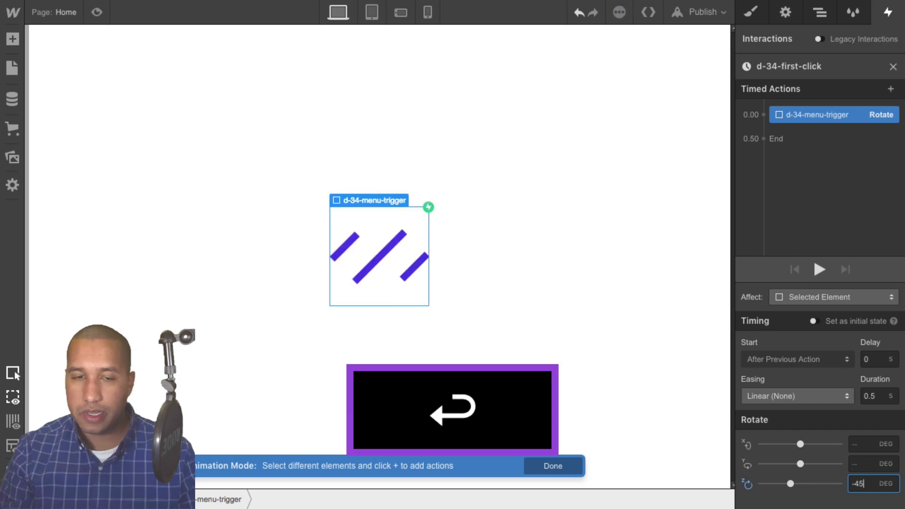
- Set the easing of the d-34-menu-trigger Rotate action to In Out Expo
left_click(810, 398)
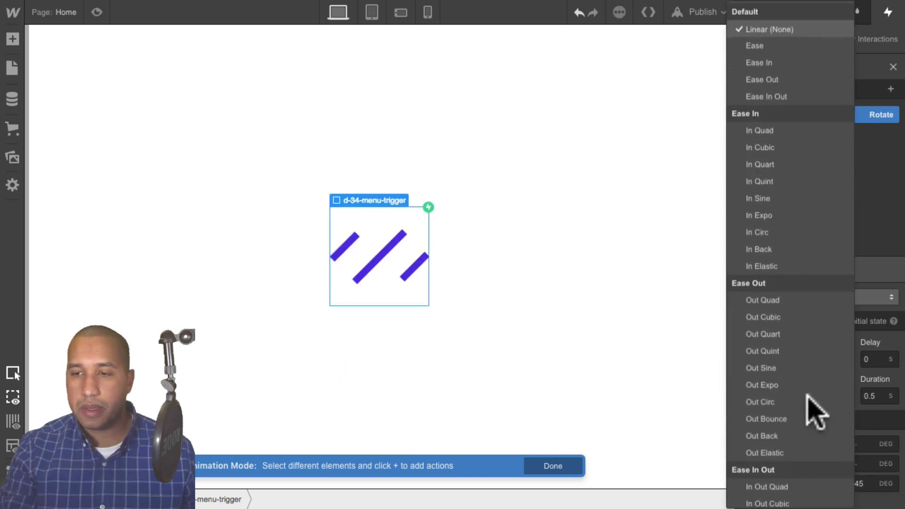
scroll(776, 401, "down", 5)
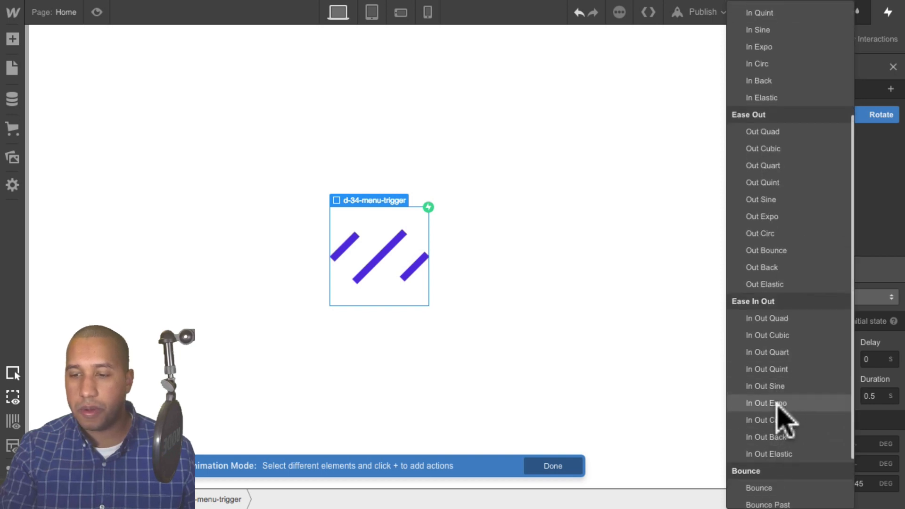
left_click(777, 403)
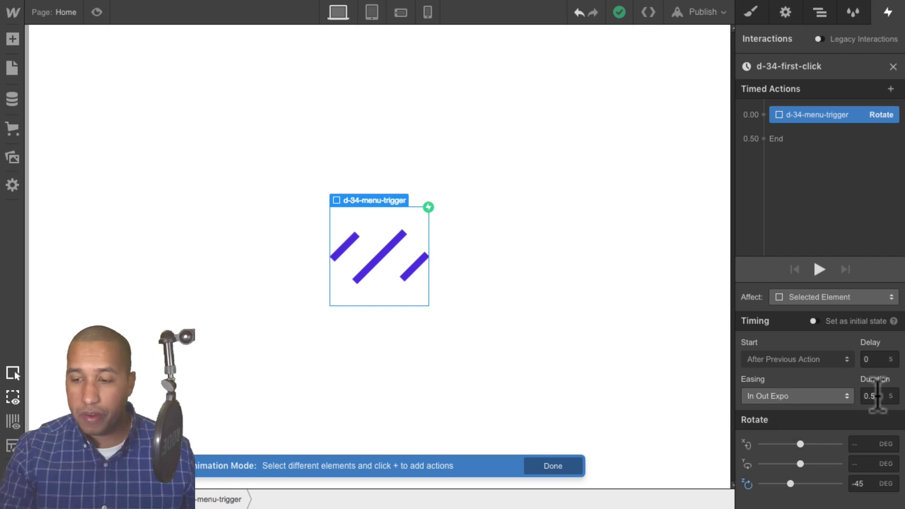
- Preview the page, play the menu trigger's click animation to check its rotation, and return to editing
left_click(94, 7)
left_click(460, 262)
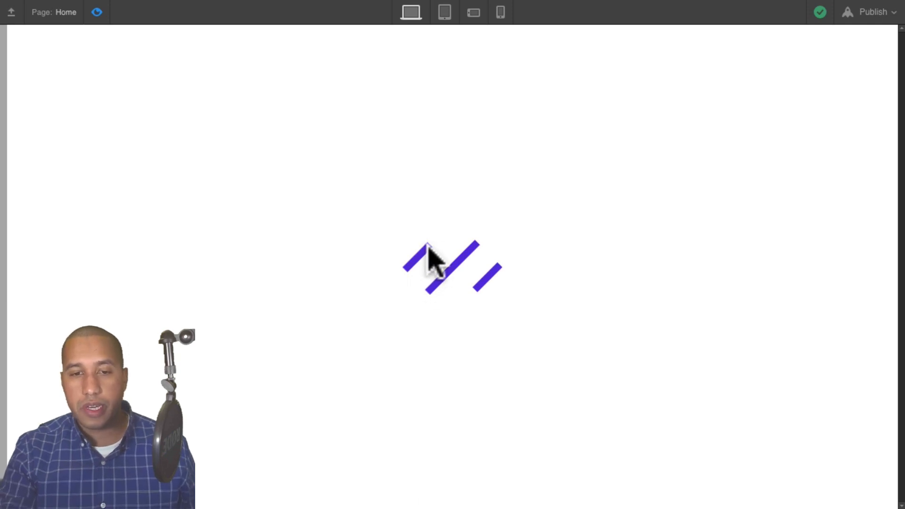
left_click(93, 10)
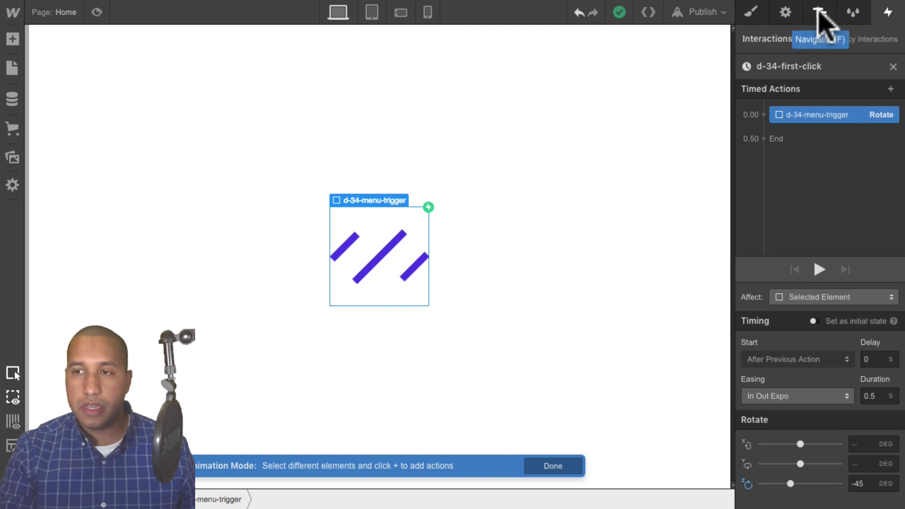
- Add a Rotate action for d-34-line-1 after the d-34-menu-trigger rotation, at 0.50 s in the d-34-first-click animation
left_click(822, 17)
left_click(833, 110)
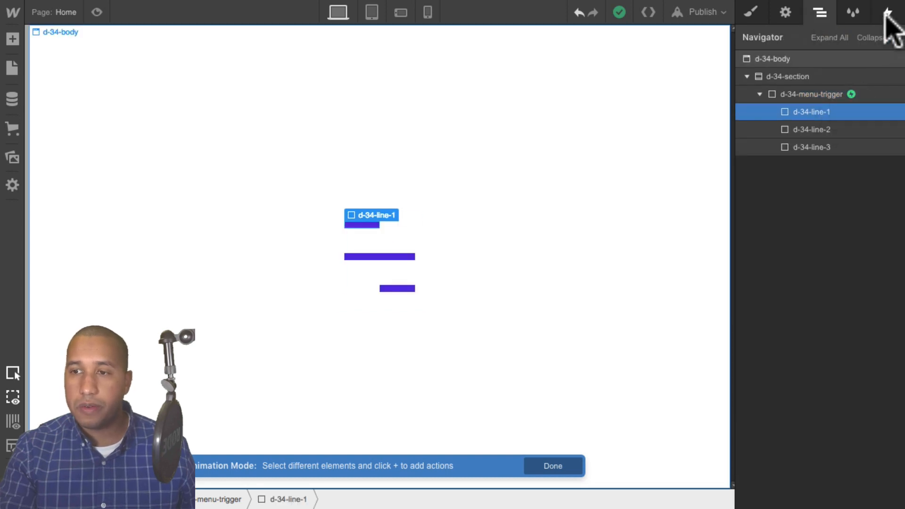
left_click(889, 14)
left_click(824, 126)
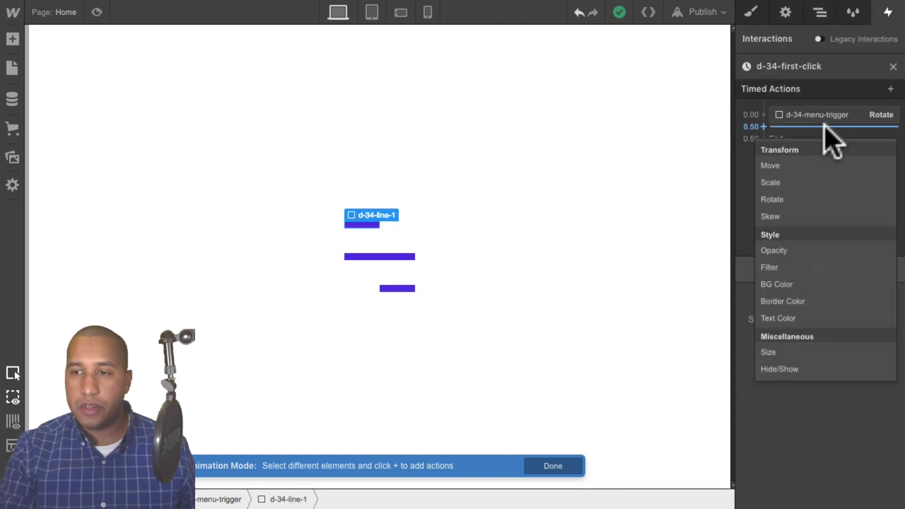
left_click(782, 200)
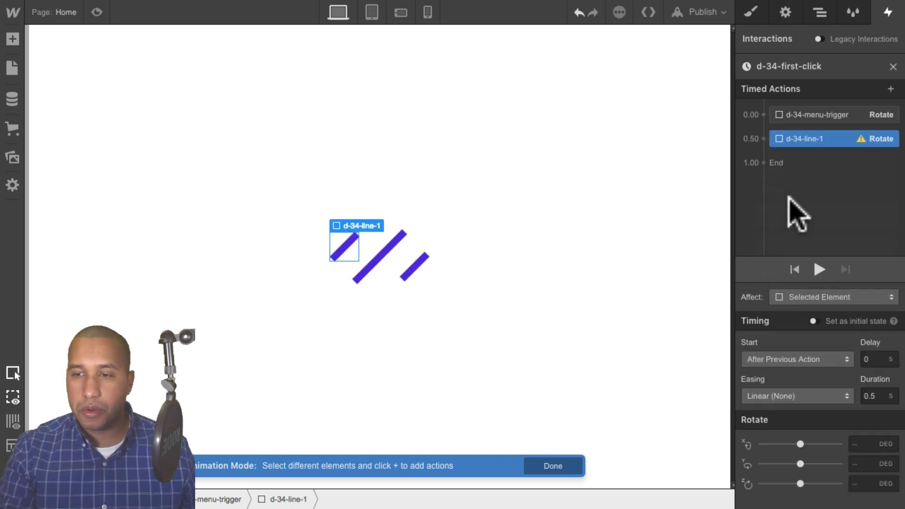
- Set the d-34-line-1 Rotate action to -90 degrees on the Z axis with In Out Expo easing
left_click(856, 483)
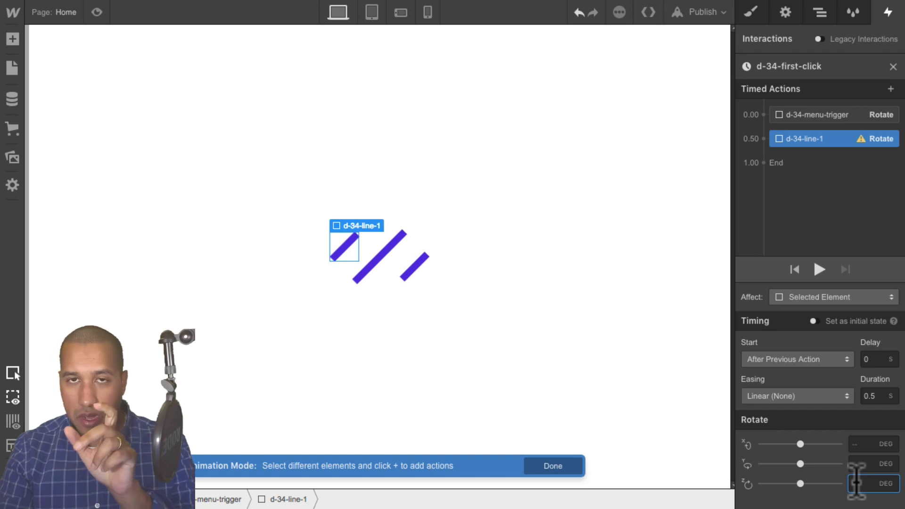
type("-90")
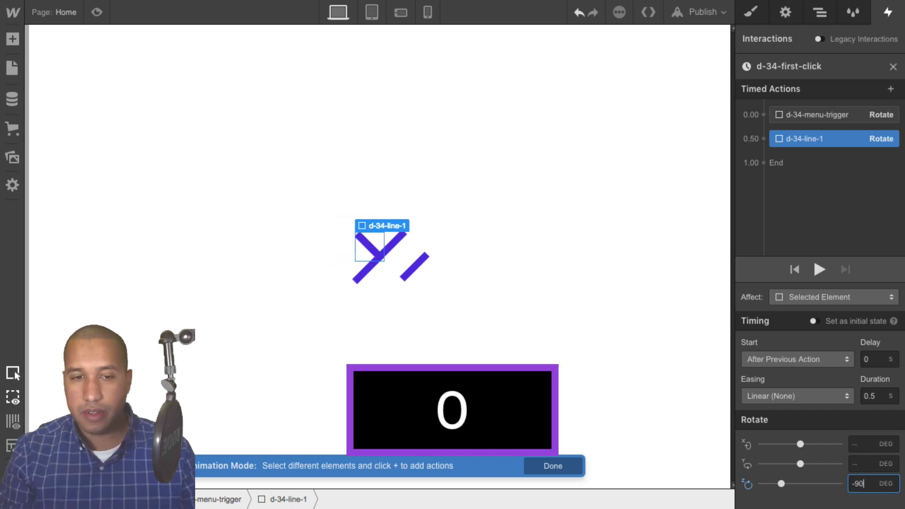
key("Return")
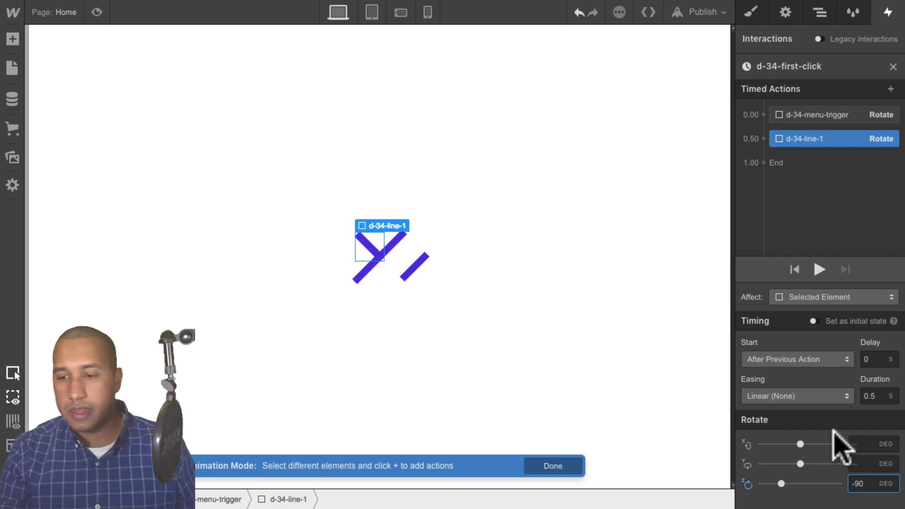
left_click(814, 398)
scroll(805, 354, "down", 5)
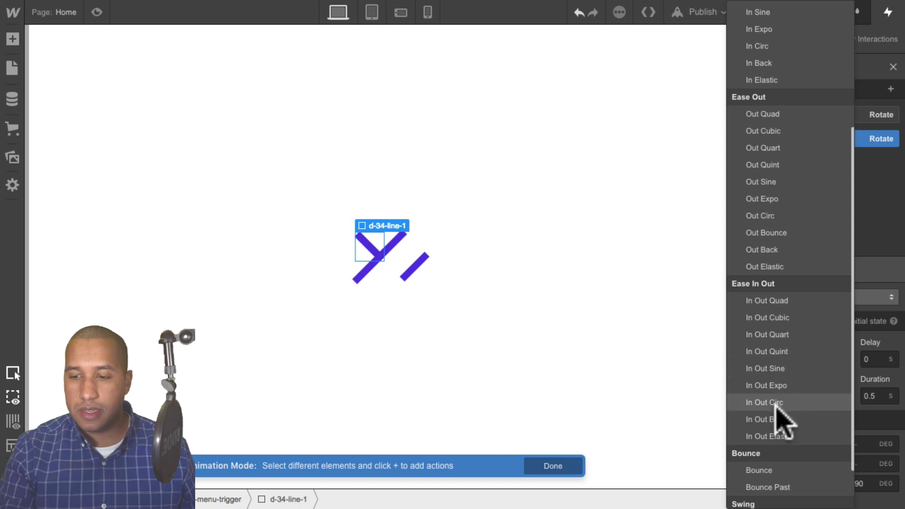
left_click(783, 385)
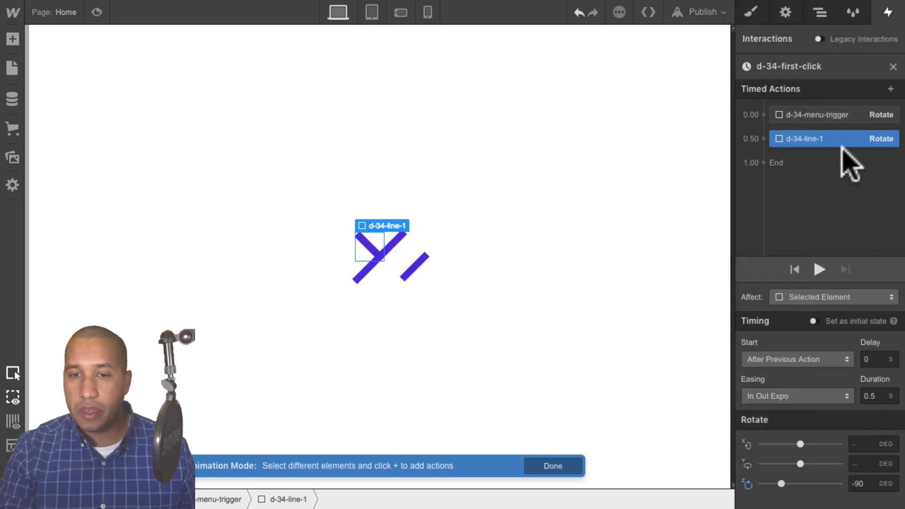
- Add a Rotate action for d-34-line-3 after the d-34-line-1 rotation in the d-34-first-click animation
left_click(821, 20)
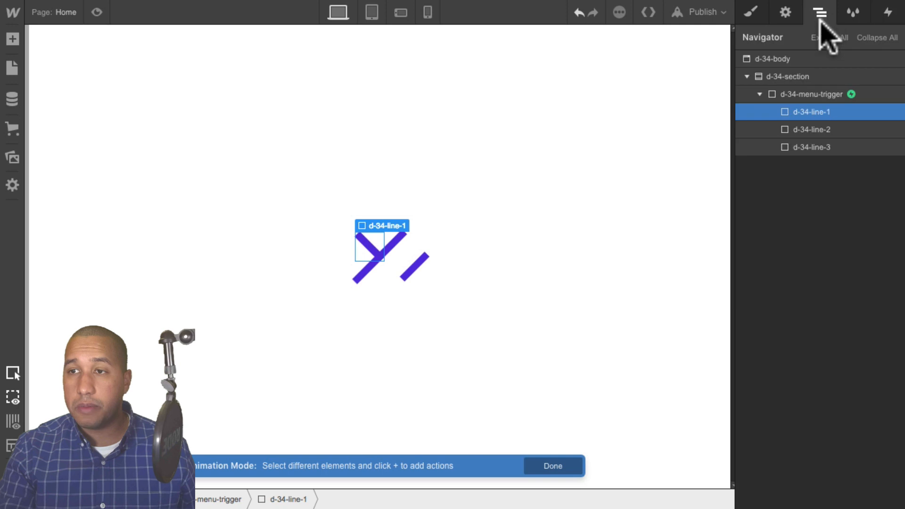
left_click(822, 147)
left_click(888, 12)
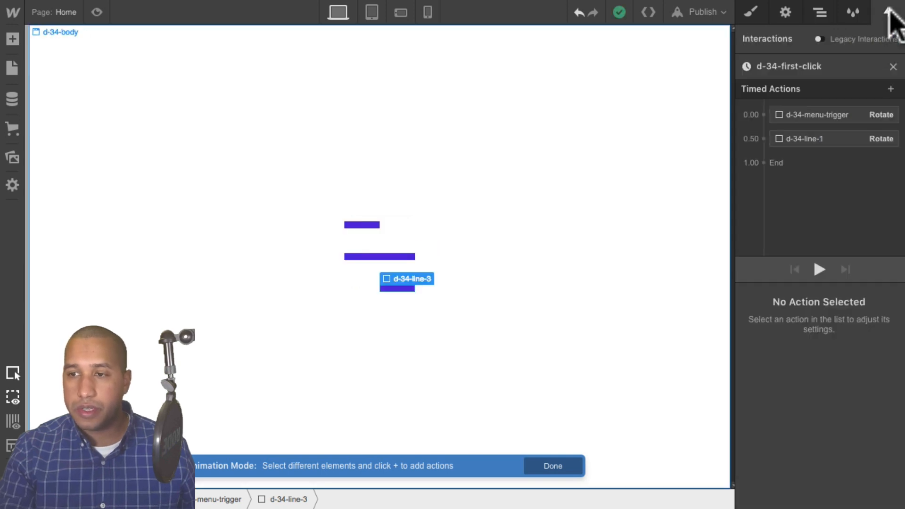
left_click(820, 150)
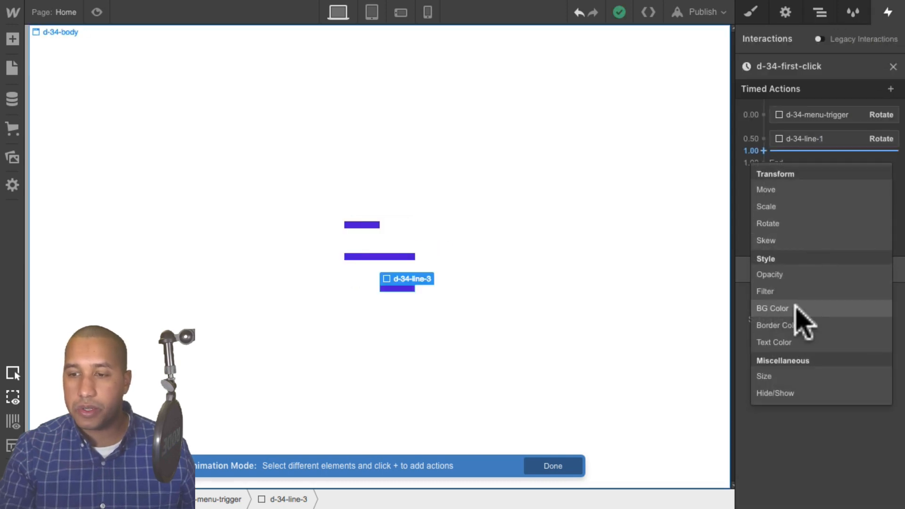
left_click(796, 222)
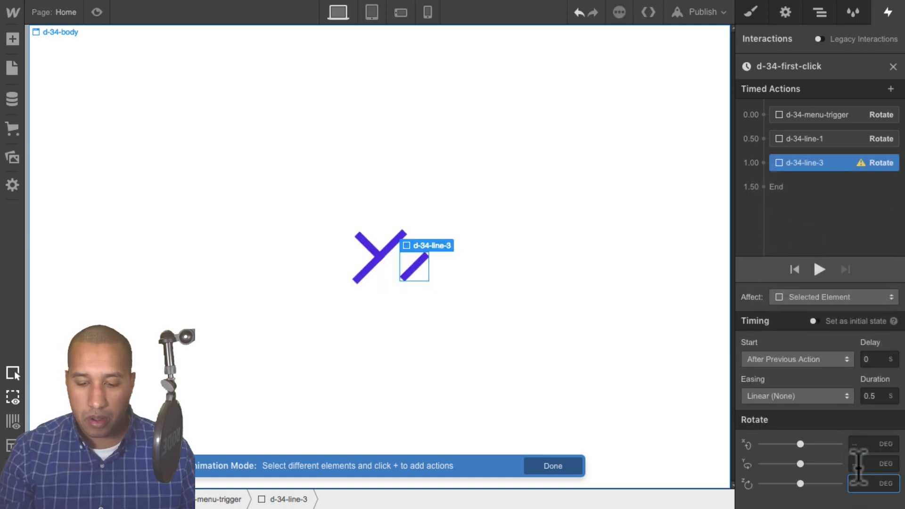
- Set the d-34-line-3 Rotate action to -90 degrees on the Z axis with In Out Expo easing
type("-90")
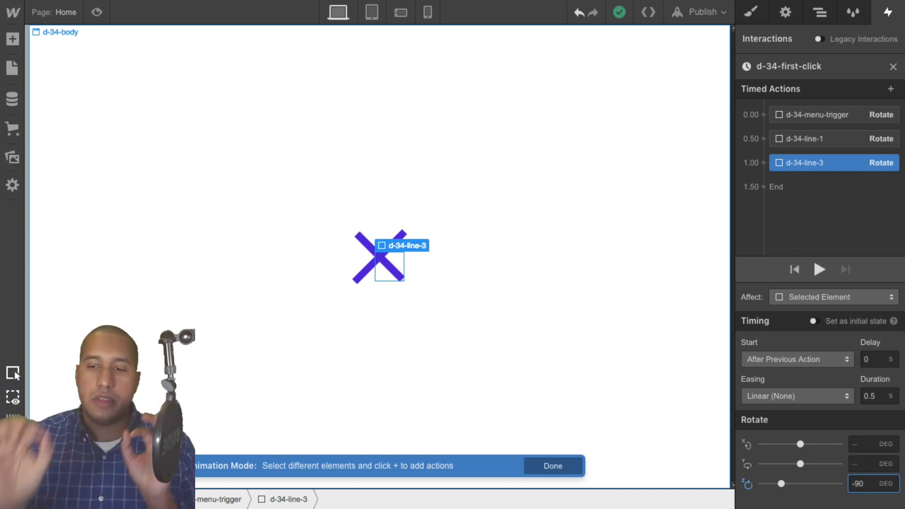
left_click(804, 397)
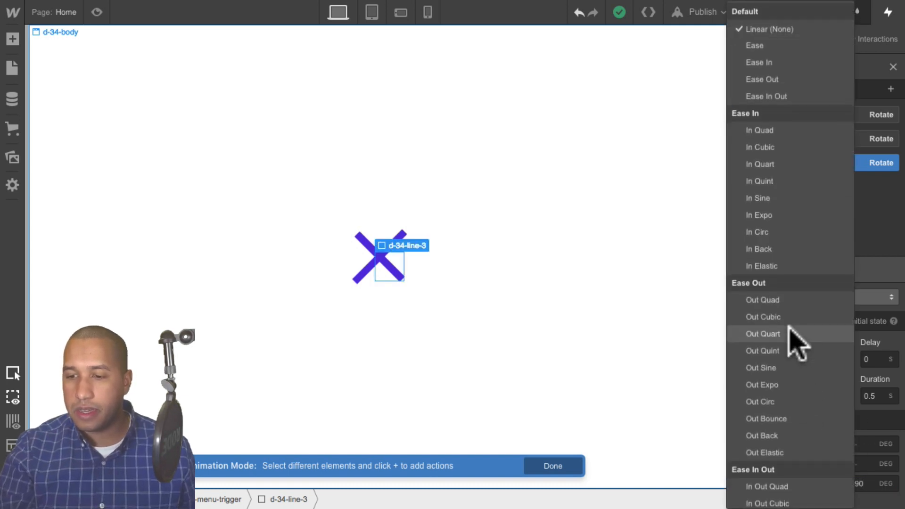
scroll(794, 368, "down", 3)
scroll(792, 406, "down", 1)
left_click(785, 455)
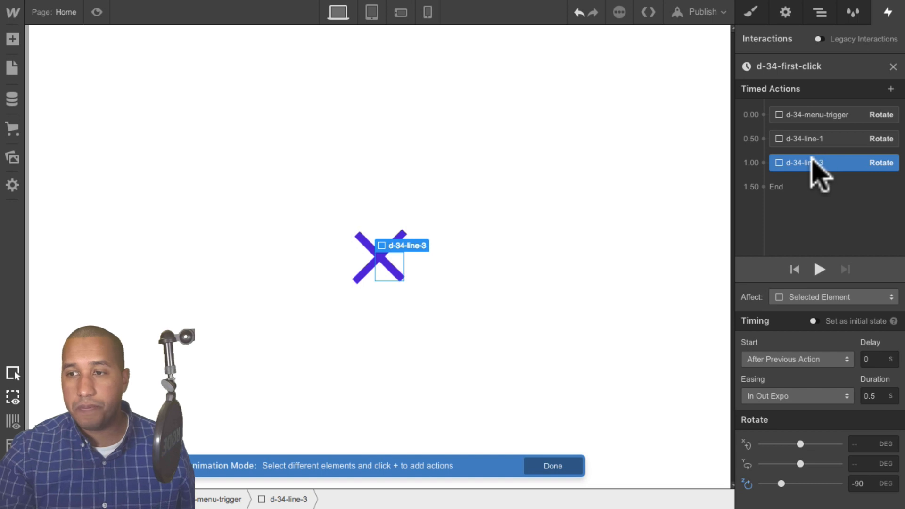
- Make the d-34-line-3 rotation start together with the d-34-line-1 rotation at 0.50 s, and play the click animation in preview
mouse_move(811, 159)
left_mouse_down()
mouse_move(814, 139)
mouse_move(809, 158)
left_mouse_up()
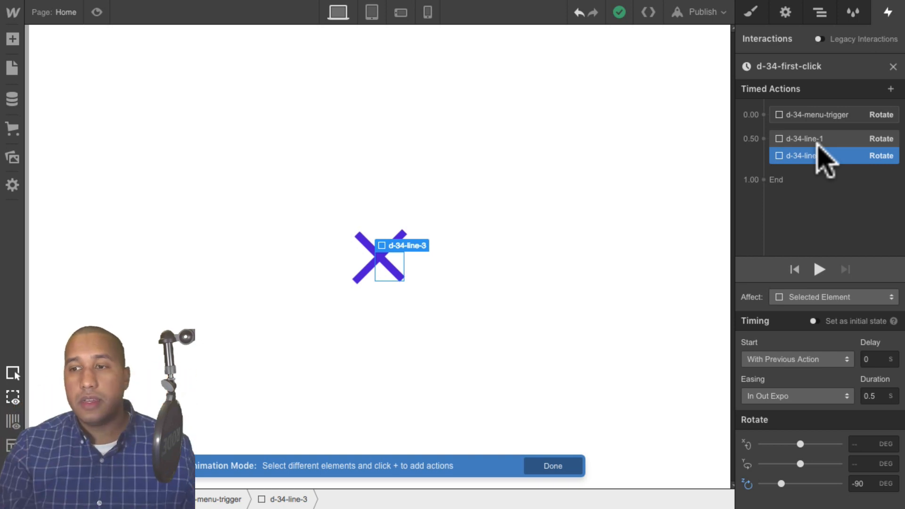
left_click(97, 13)
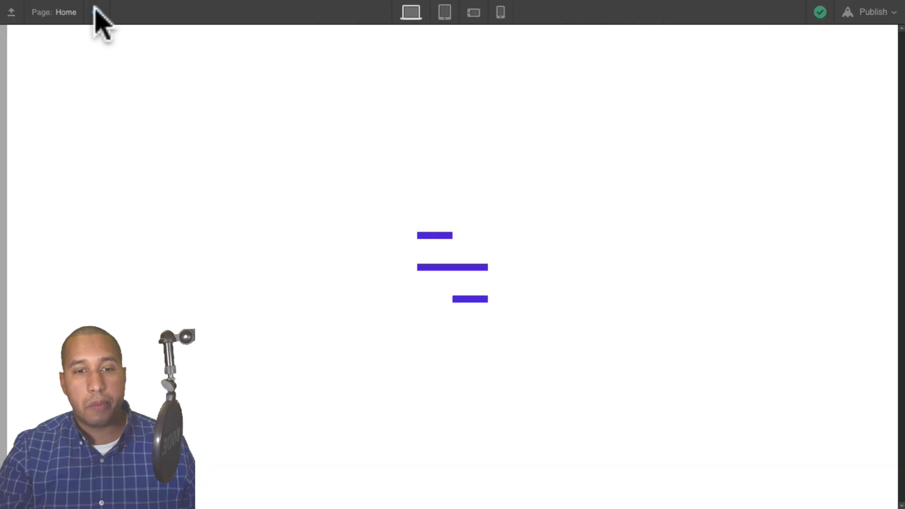
left_click(459, 267)
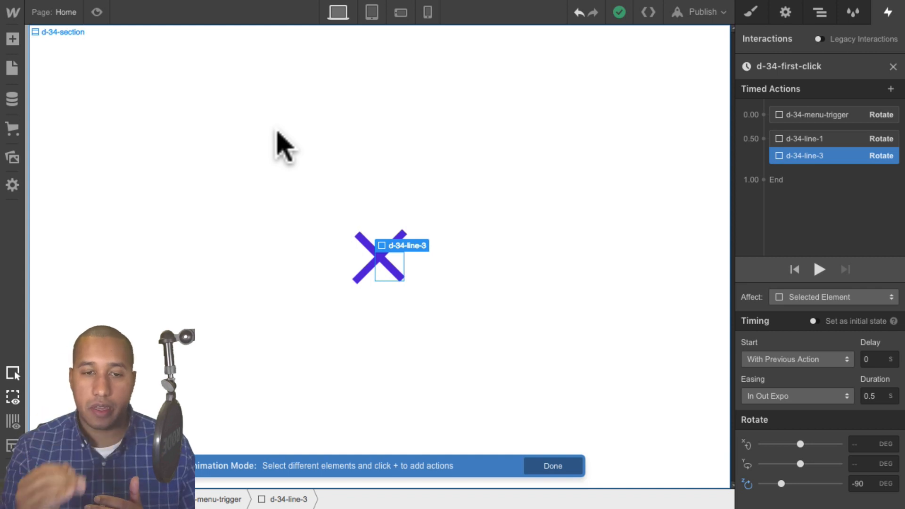
- Select d-34-line-1 and open its style settings to examine its width and height
left_click(823, 14)
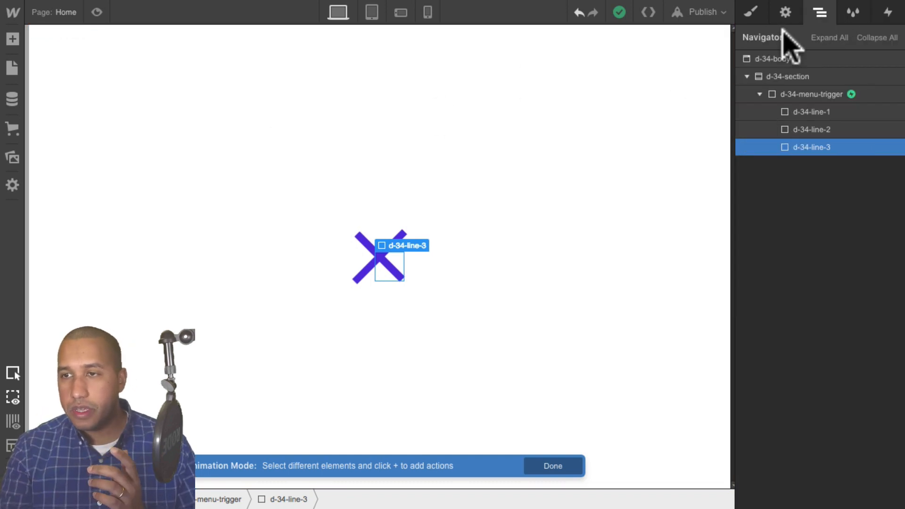
left_click(804, 114)
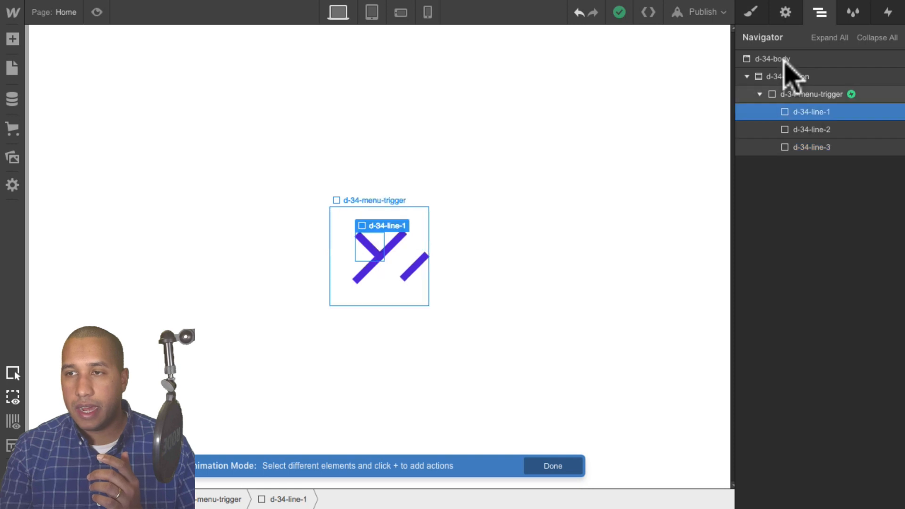
left_click(751, 14)
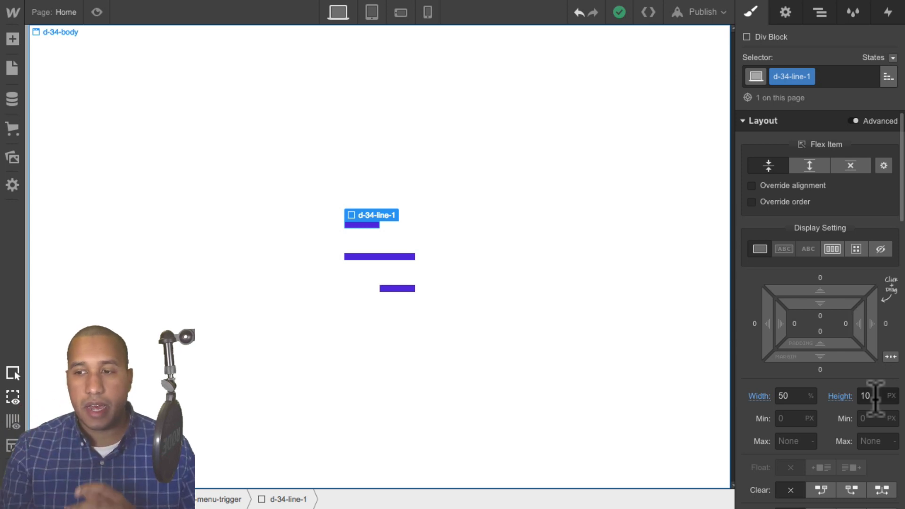
- Reopen the d-34-first-click animation from d-34-menu-trigger's Mouse Click (Tap) trigger for editing
left_click(820, 13)
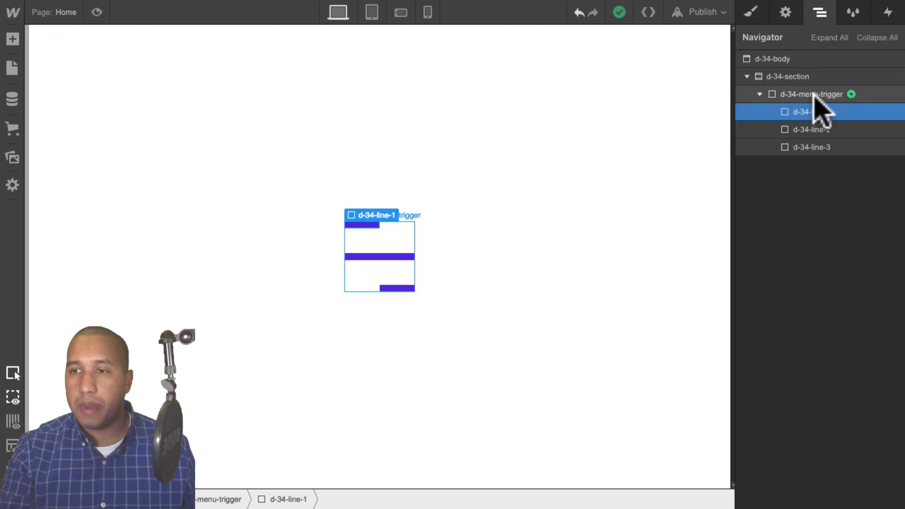
left_click(813, 94)
left_click(888, 11)
left_click(809, 86)
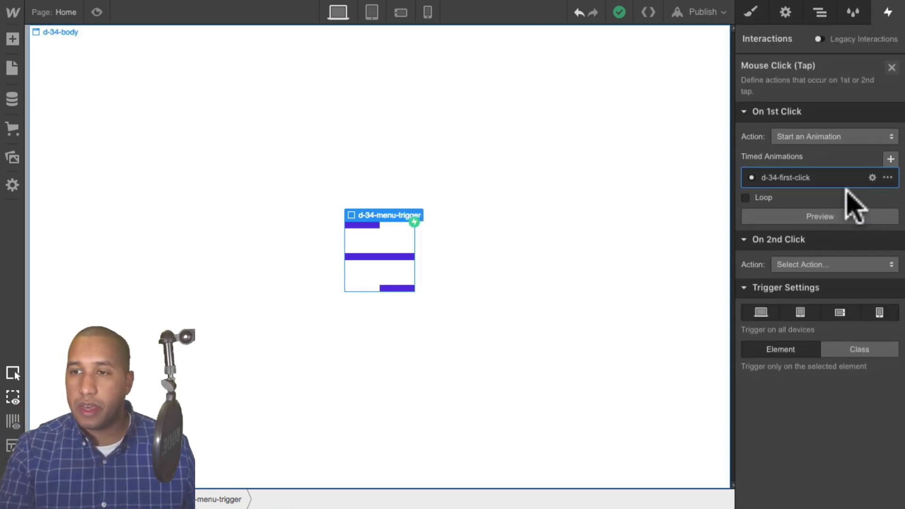
left_click(873, 176)
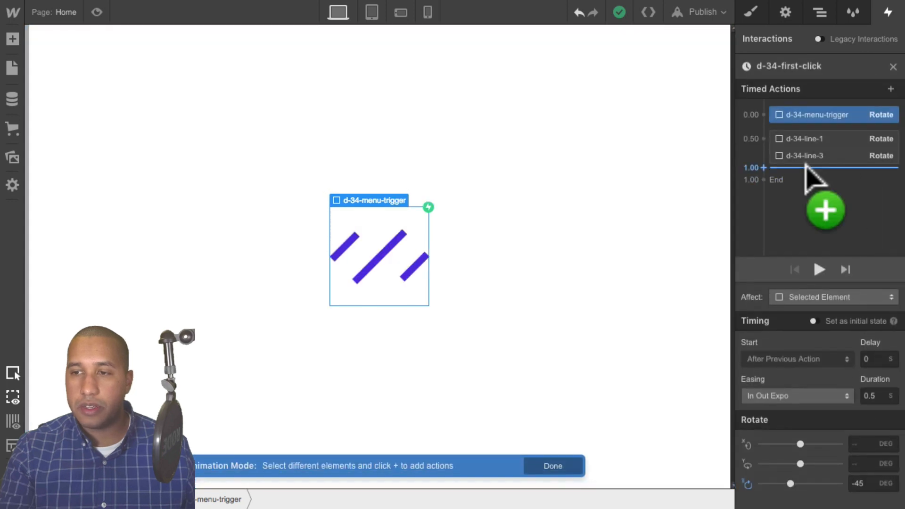
- Add a Move action of -5 px on the Y axis to d-34-line-1 with In Out Expo easing, starting with the rotations at 0.50 s
left_click(838, 139)
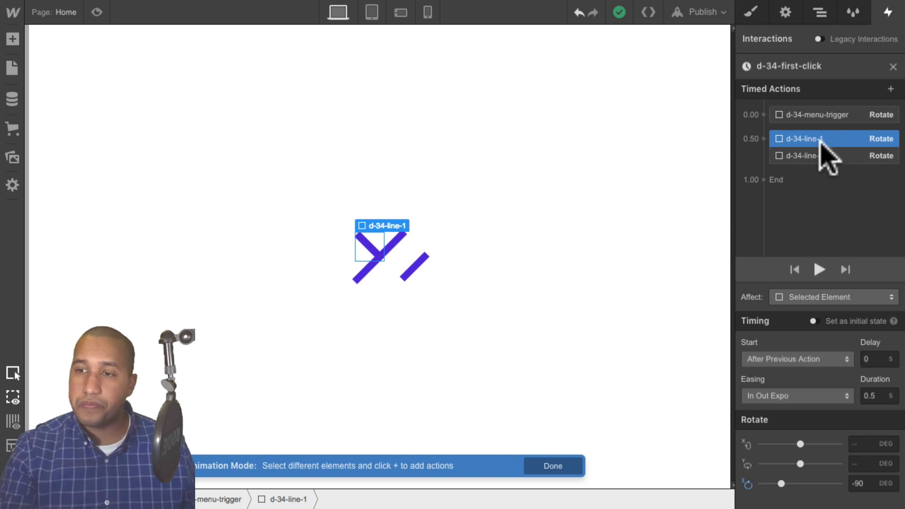
left_click_drag(818, 139, 804, 175)
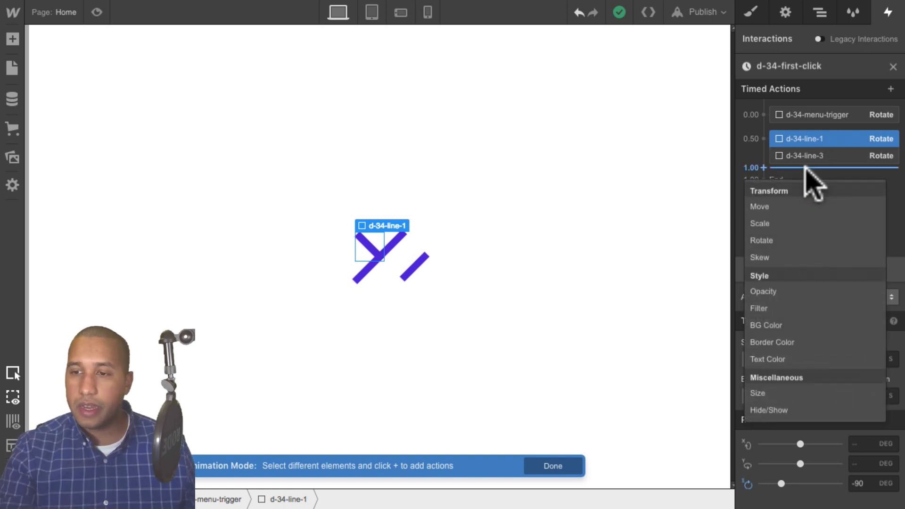
left_click(788, 205)
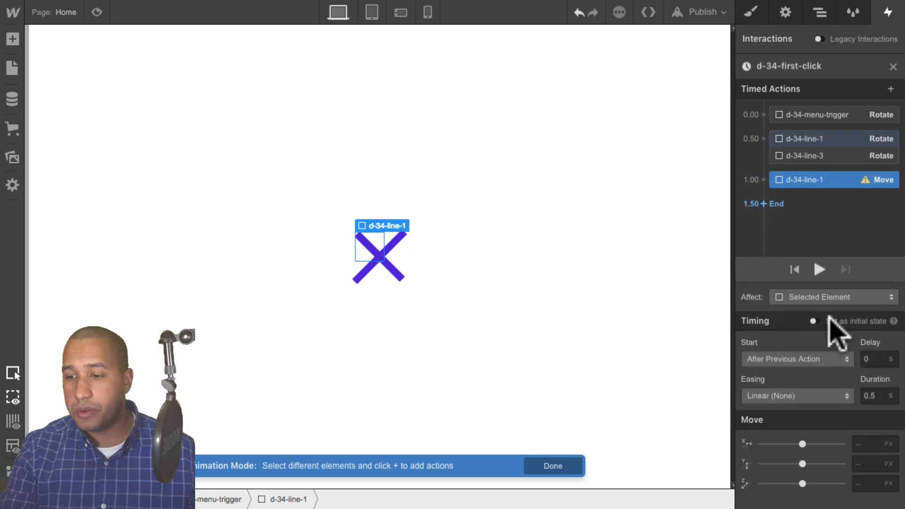
left_click(863, 464)
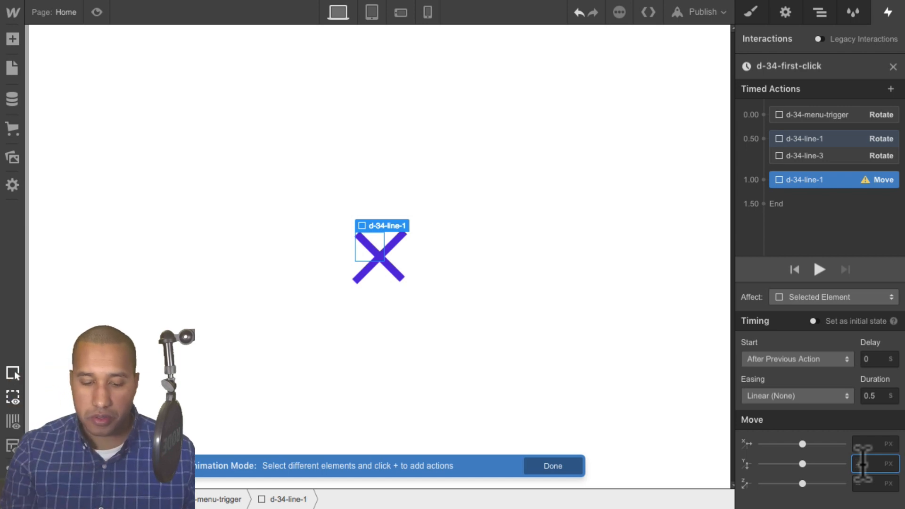
type("-5")
key("Return")
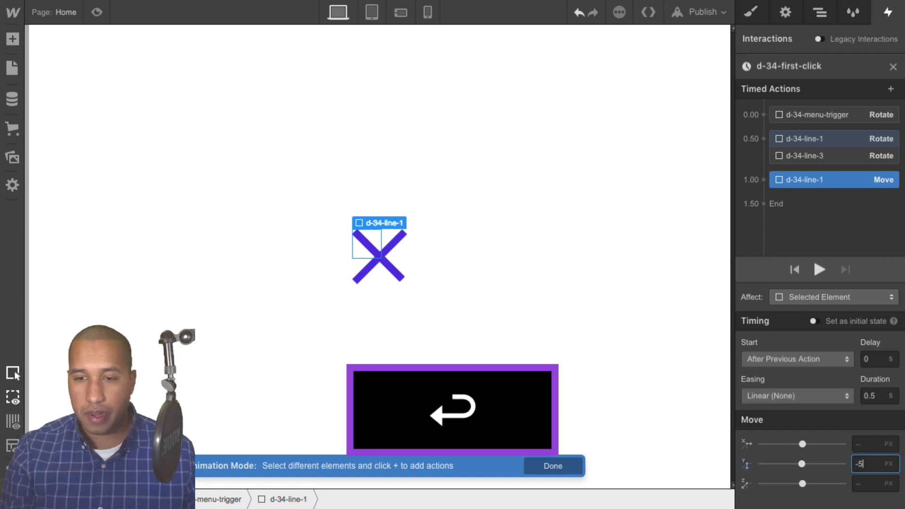
scroll(793, 264, "down", 5)
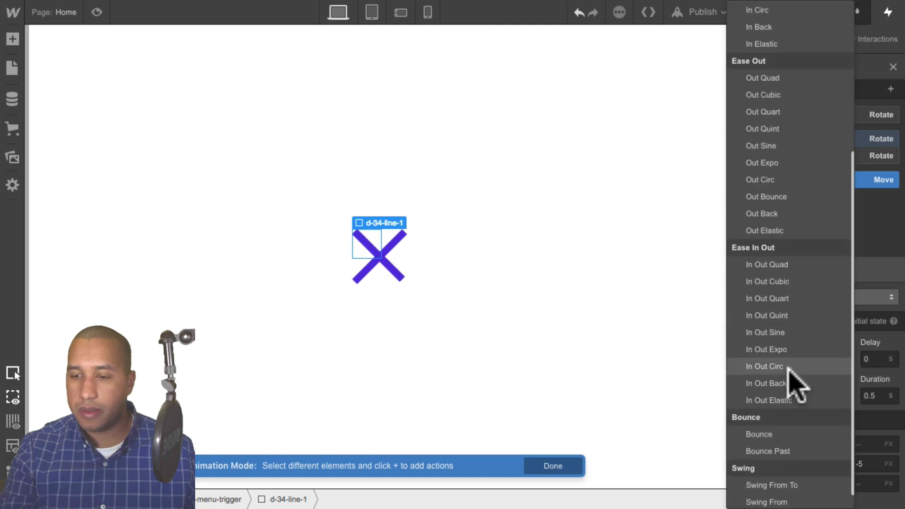
left_click(778, 326)
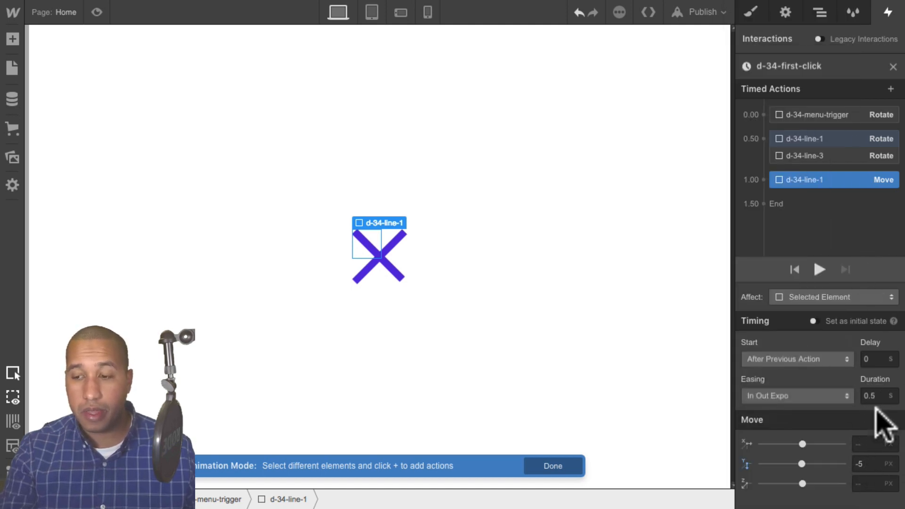
left_click_drag(804, 179, 798, 226)
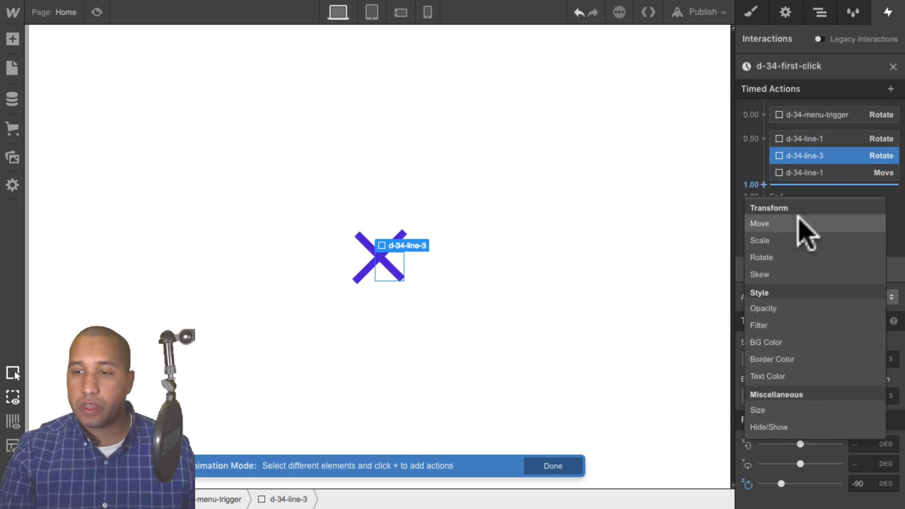
- Add a Move action of 5 px on the Y axis to d-34-line-3 with In Out Expo easing, starting with the other line actions at 0.50 s
left_click(797, 227)
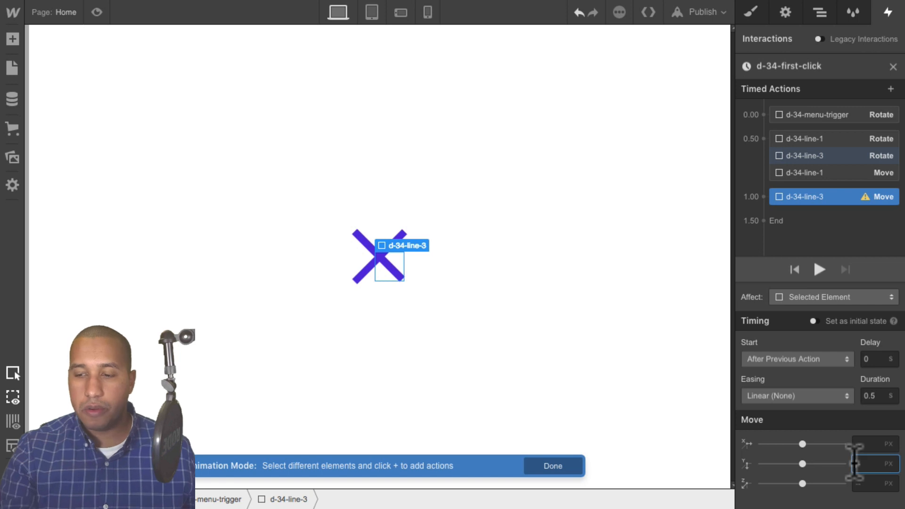
type("5")
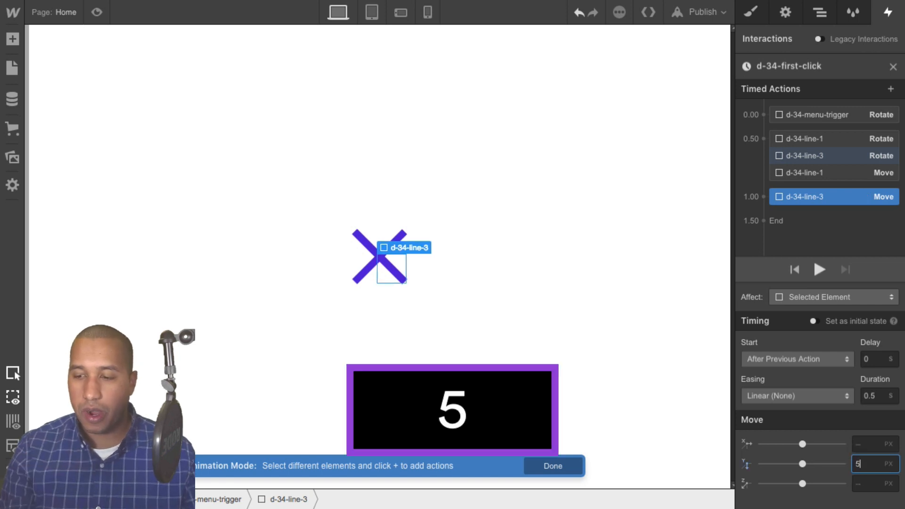
key("Return")
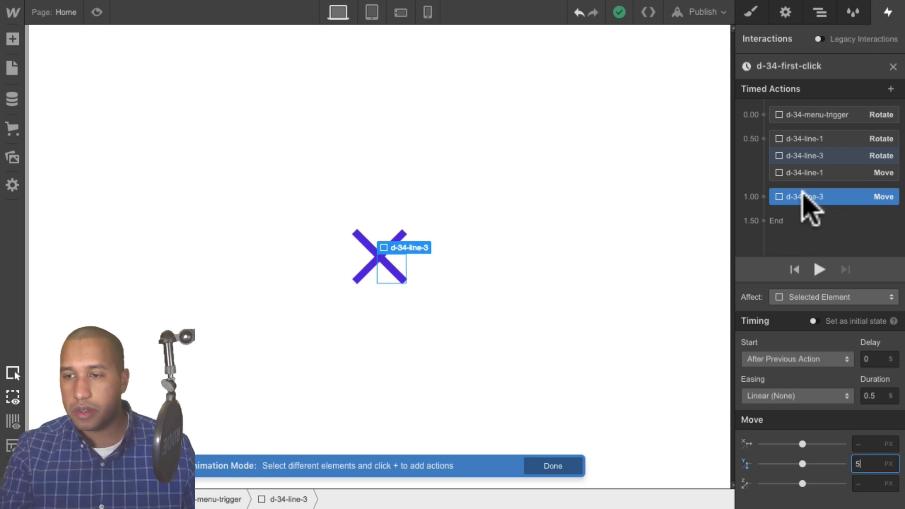
left_click(802, 396)
scroll(811, 410, "down", 10)
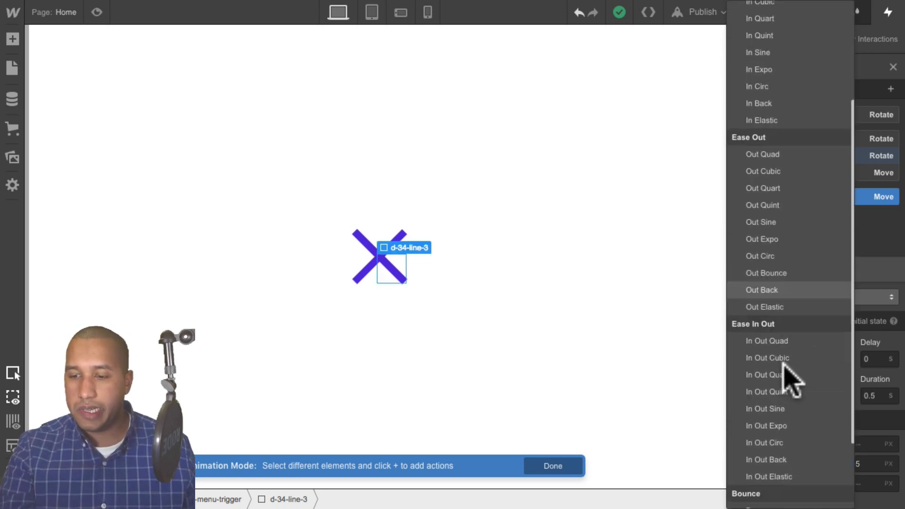
left_click(783, 329)
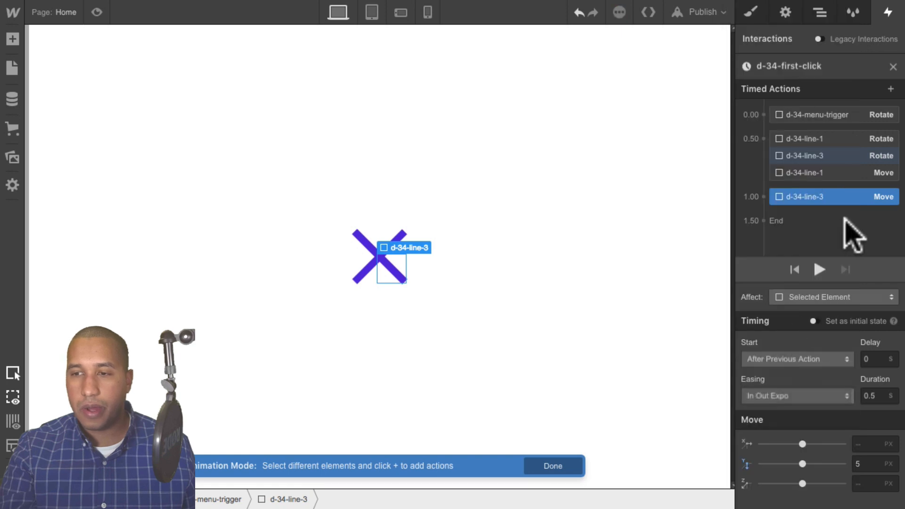
left_click_drag(816, 197, 823, 175)
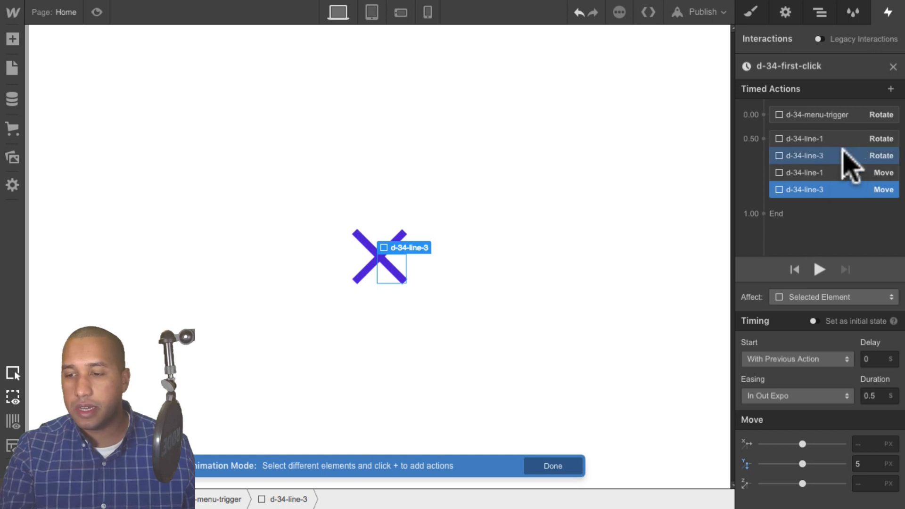
- Preview the page, play the click animation on the menu icon, and return to the animation editor
left_click(96, 12)
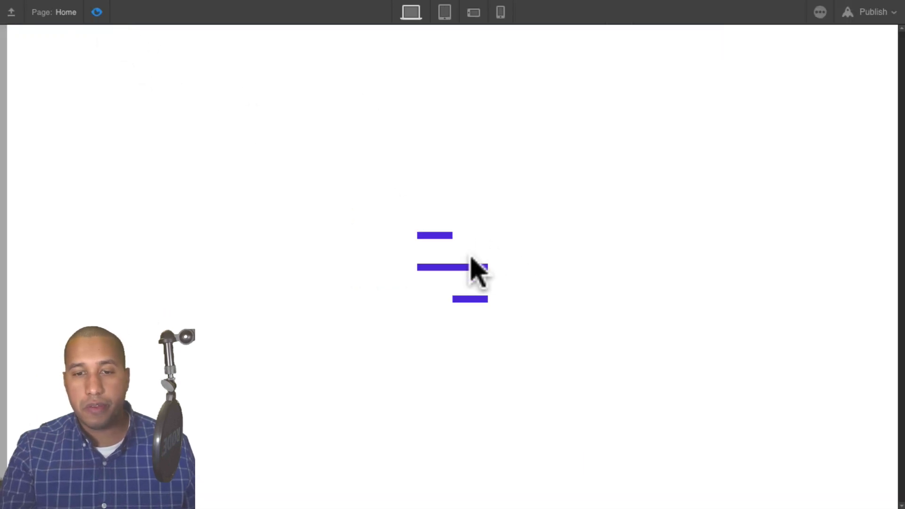
left_click(454, 276)
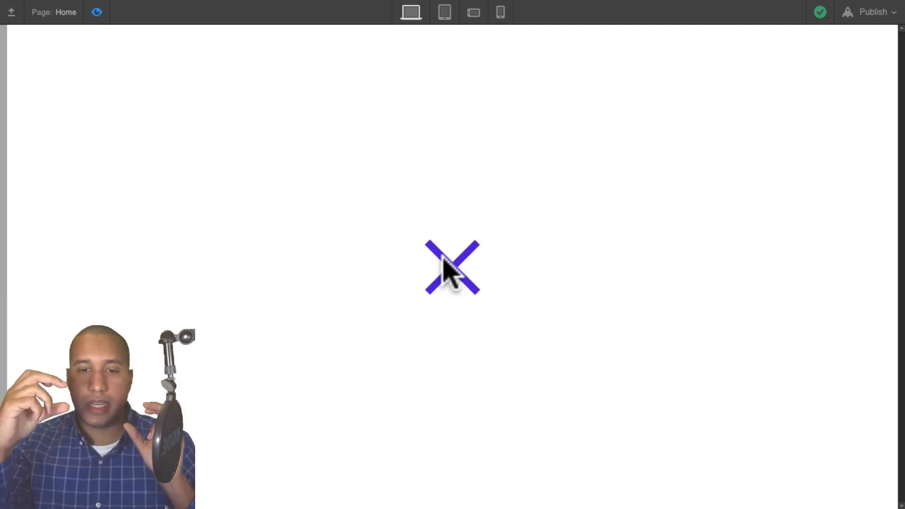
left_click(104, 13)
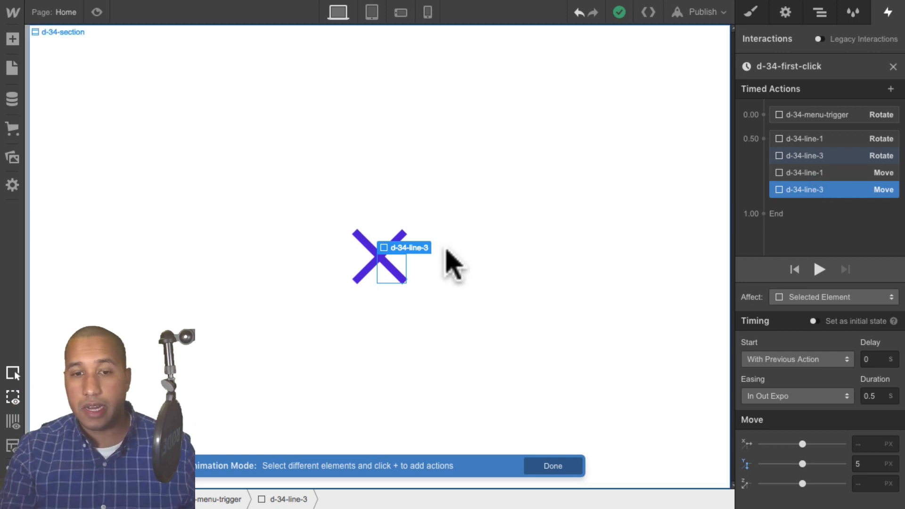
left_click_drag(845, 166, 884, 74)
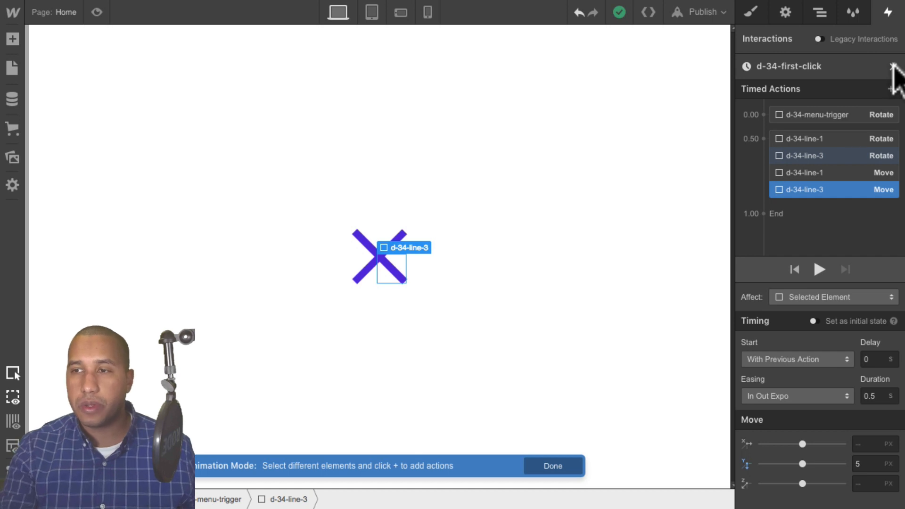
- Make the trigger's second click start an animation, using a duplicate of d-34-first-click
left_click(892, 66)
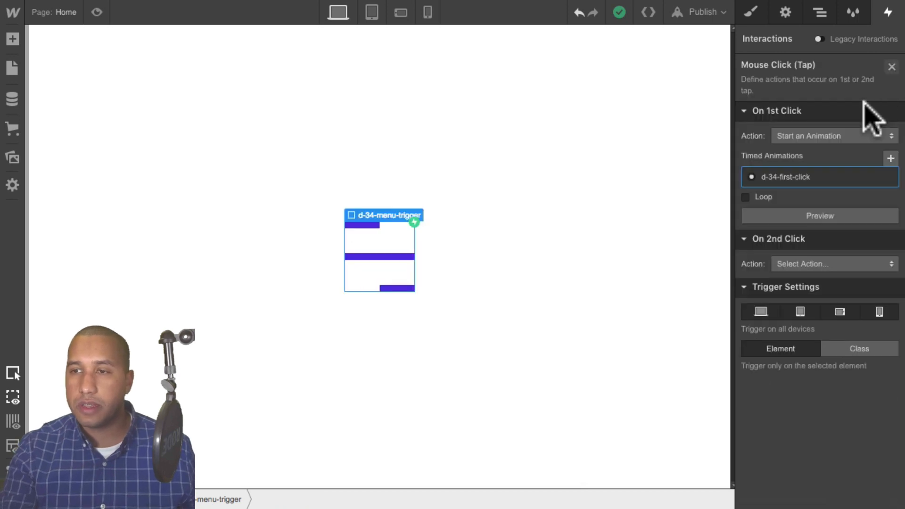
left_click(797, 260)
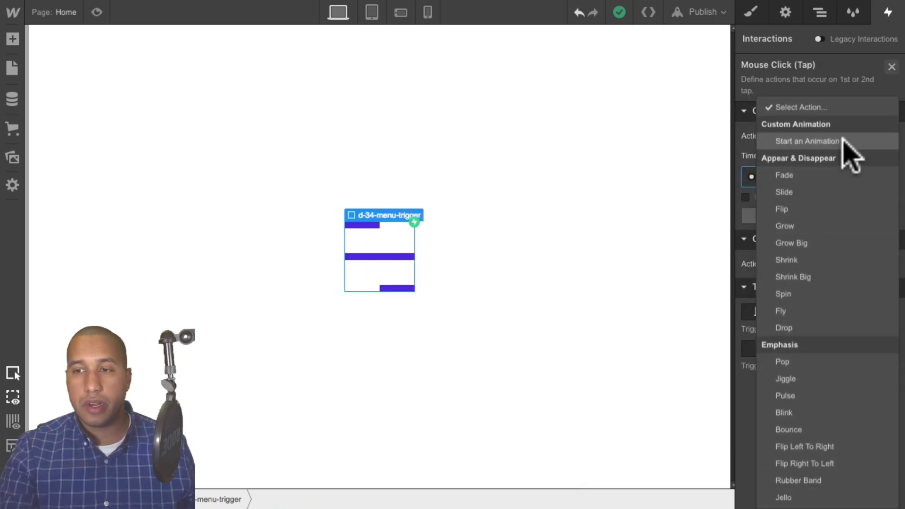
left_click(843, 139)
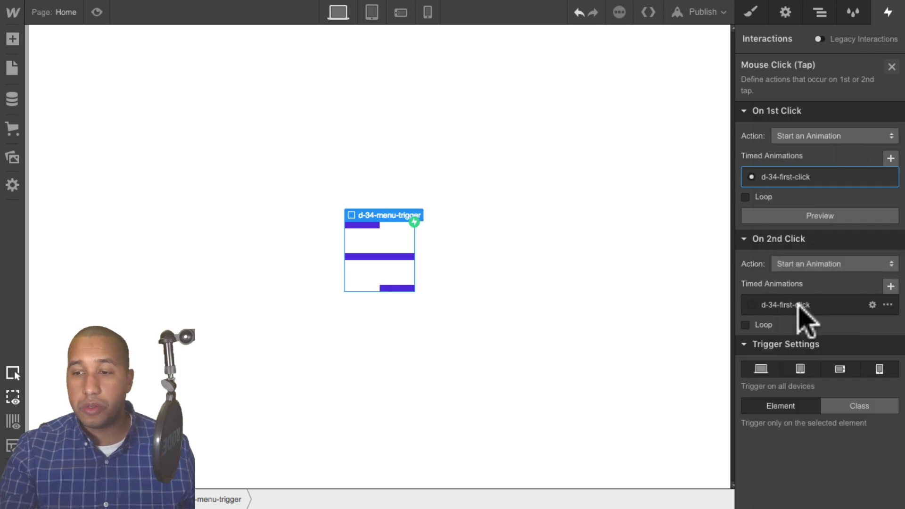
left_click(886, 304)
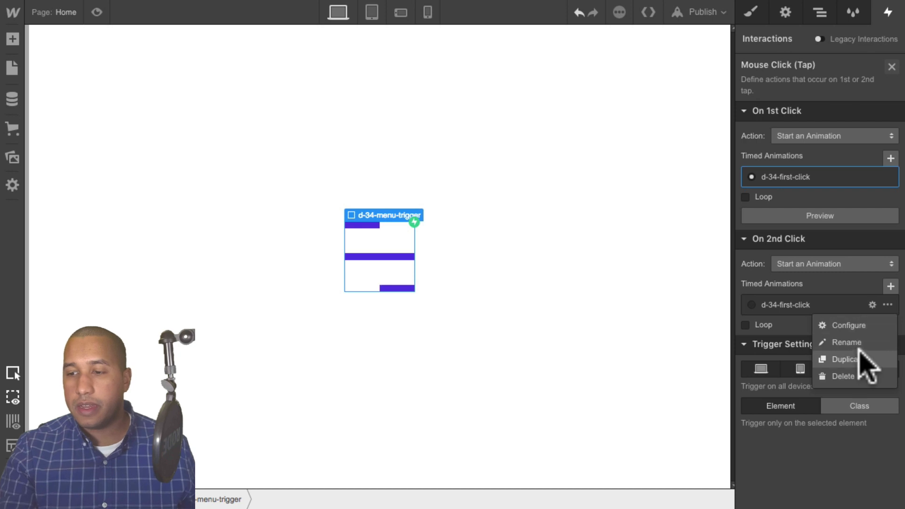
left_click(864, 358)
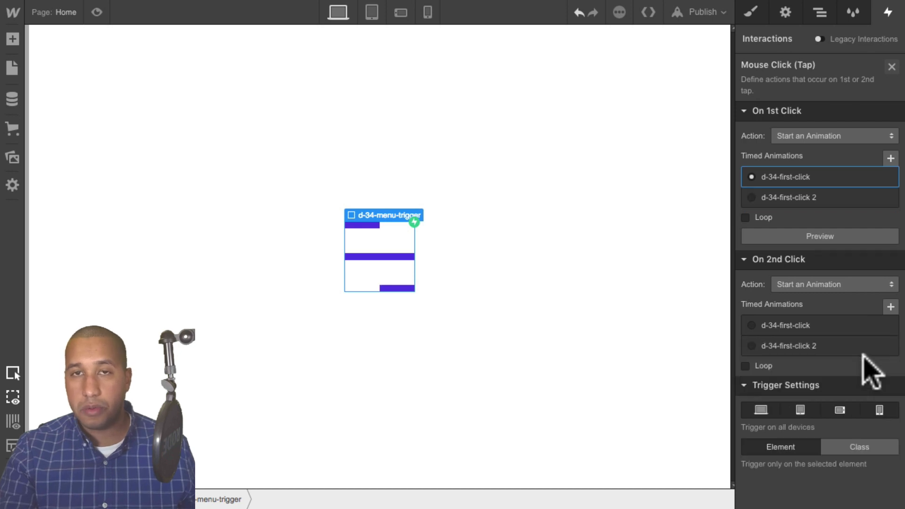
left_click(751, 345)
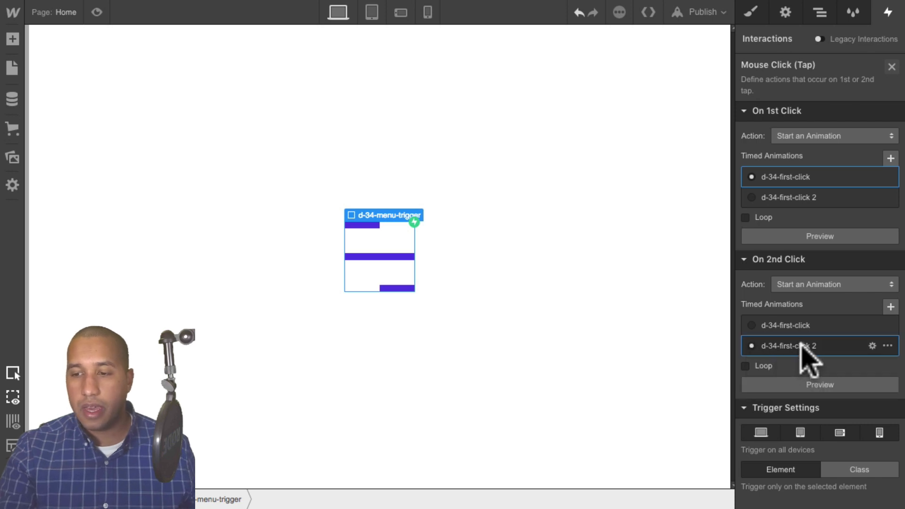
- Open the duplicated animation assigned to the second click and rename it d-34-second-click
left_click(801, 347)
left_click(785, 66)
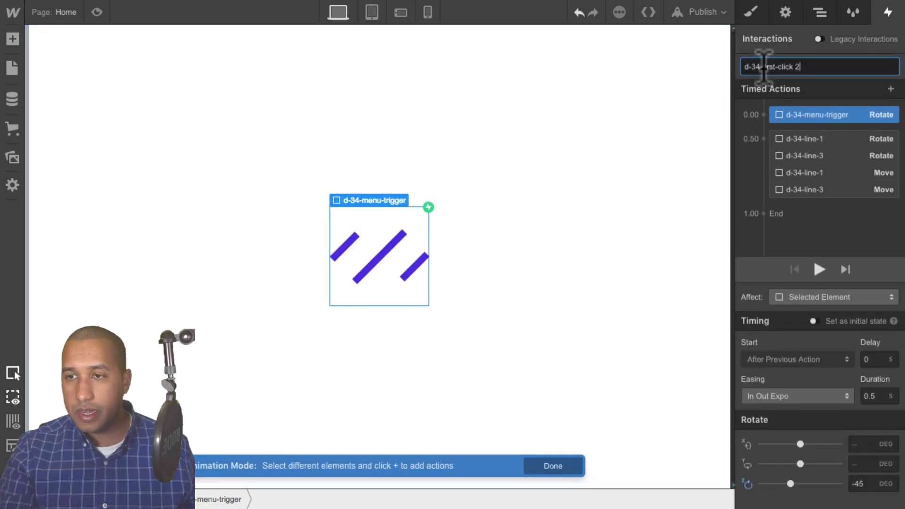
left_click_drag(763, 67, 827, 66)
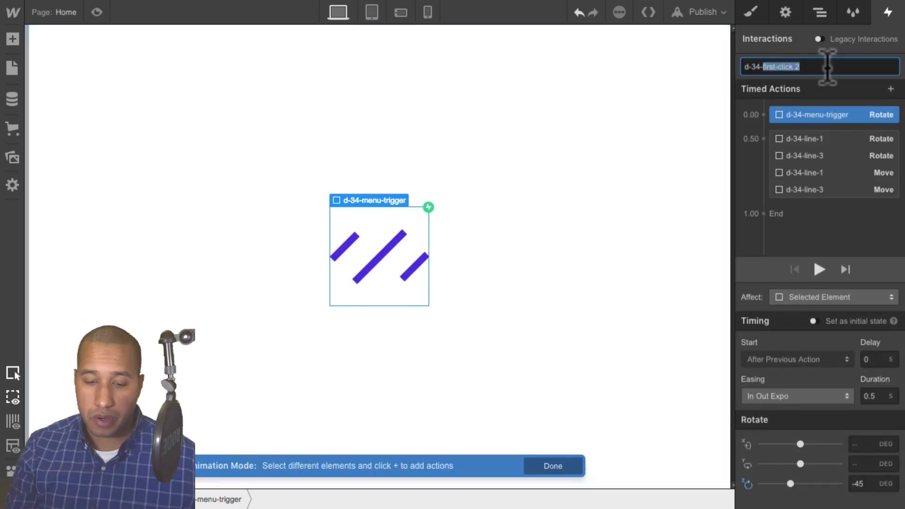
type("second-c")
key("BackSpace")
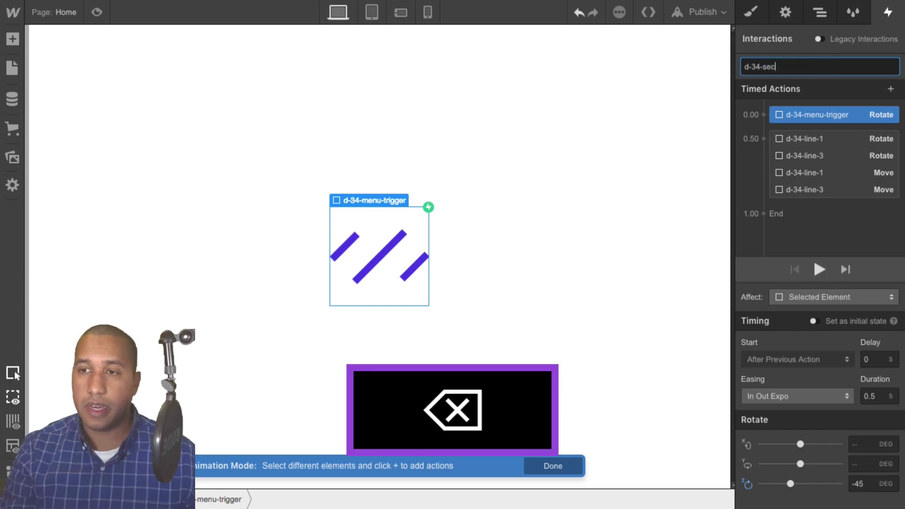
type("ond-click")
key("Return")
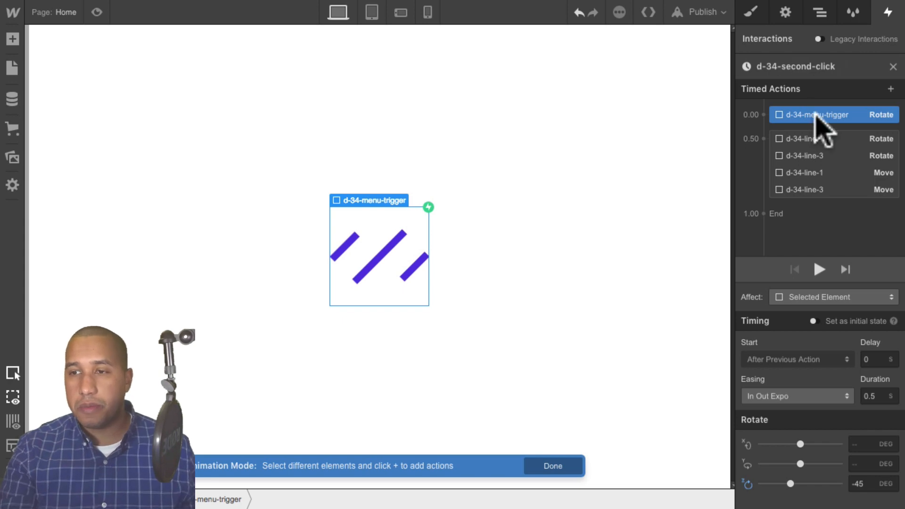
- Set the d-34-menu-trigger Rotate action in d-34-second-click to 0 degrees on the Z axis
left_click(868, 484)
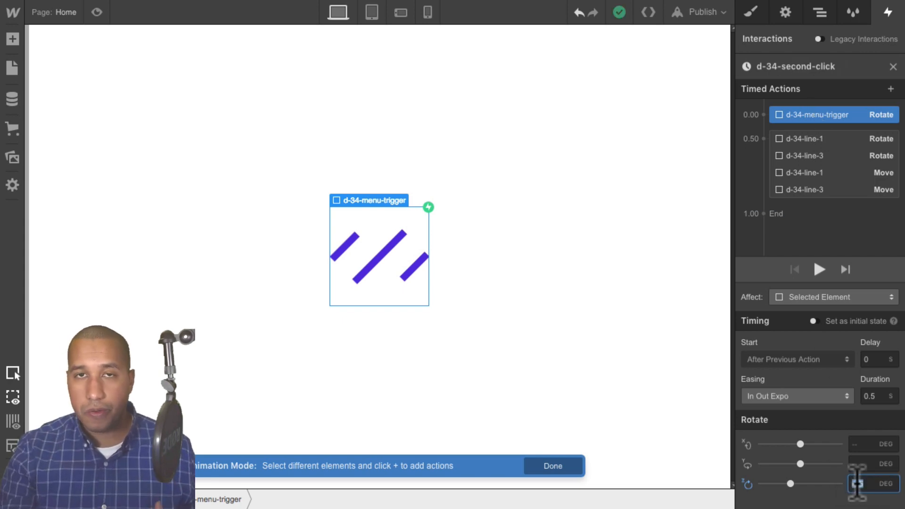
type("0")
key("Return")
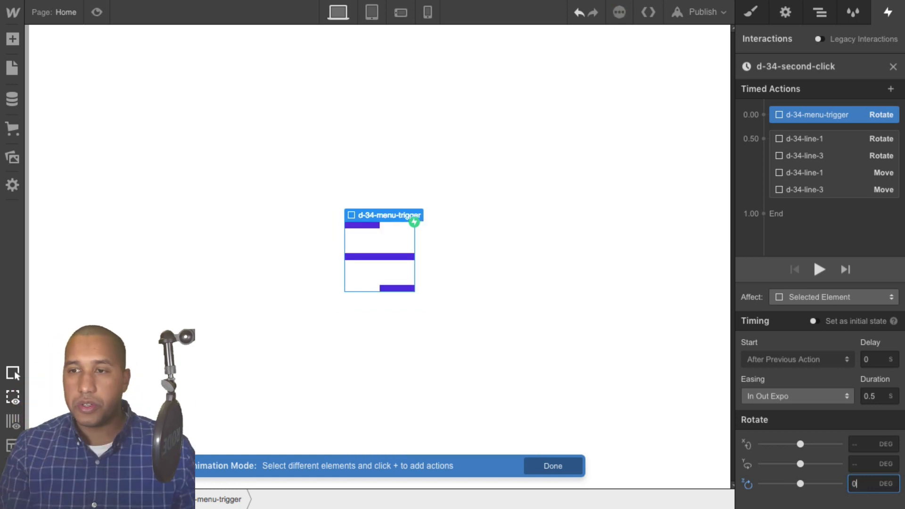
- Set the Rotate actions of d-34-line-1 and d-34-line-3 in d-34-second-click to 0 degrees on the Z axis
left_click(836, 137)
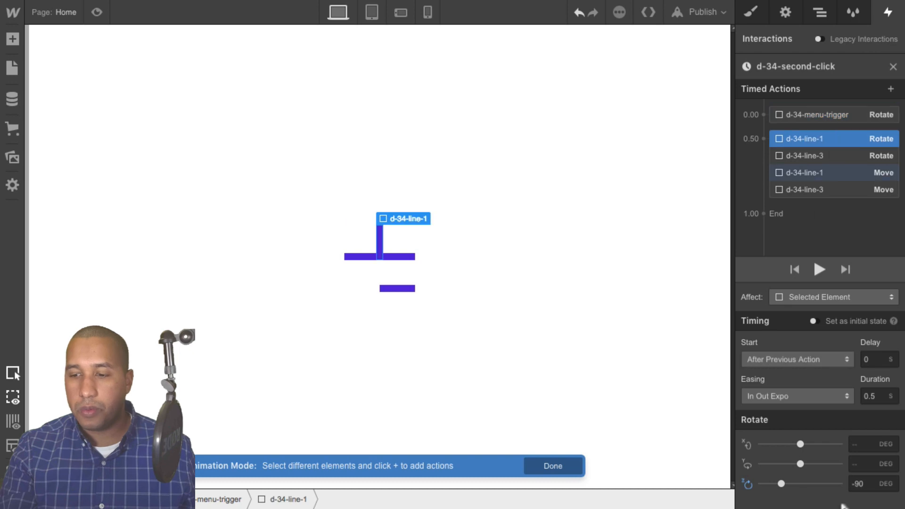
left_click(856, 484)
type("0")
key("Return")
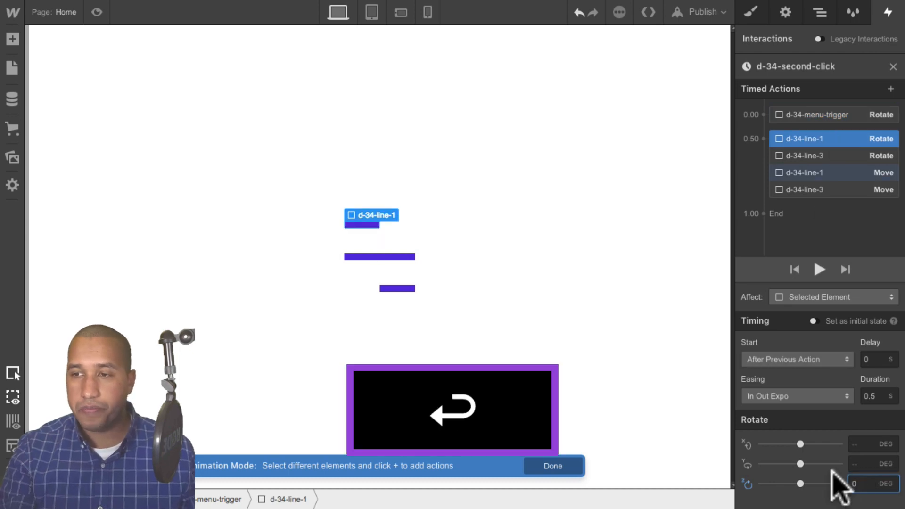
left_click(851, 156)
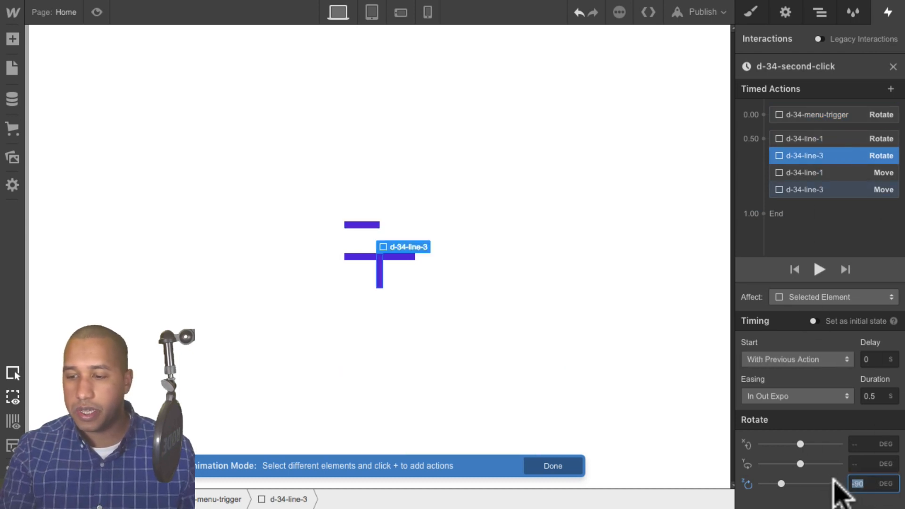
type("0")
key("Return")
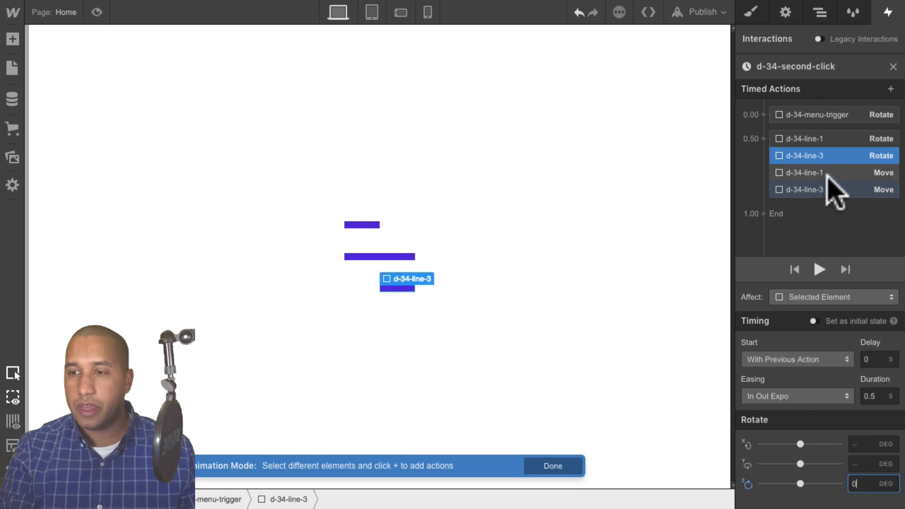
- Set the Move actions of d-34-line-1 and d-34-line-3 in d-34-second-click to 0 px on the Y axis
left_click(826, 172)
left_click(872, 463)
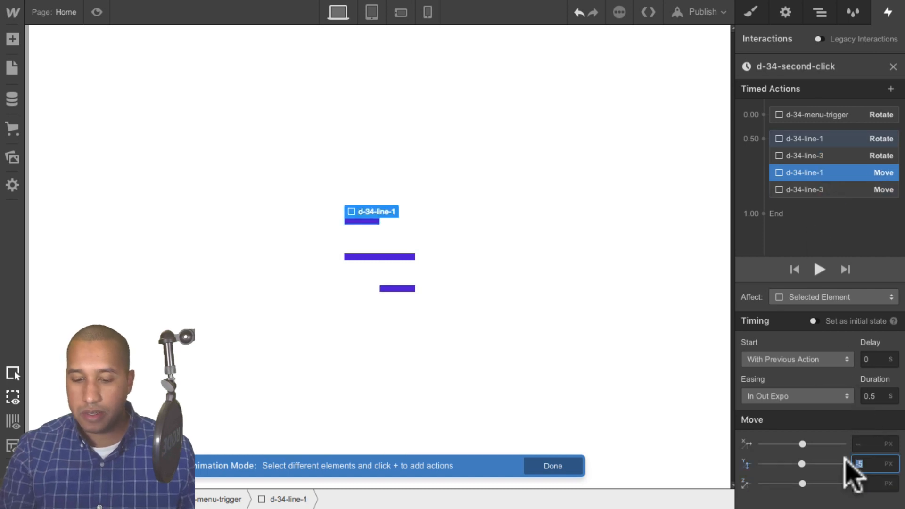
type("0")
key("Return")
left_click(825, 190)
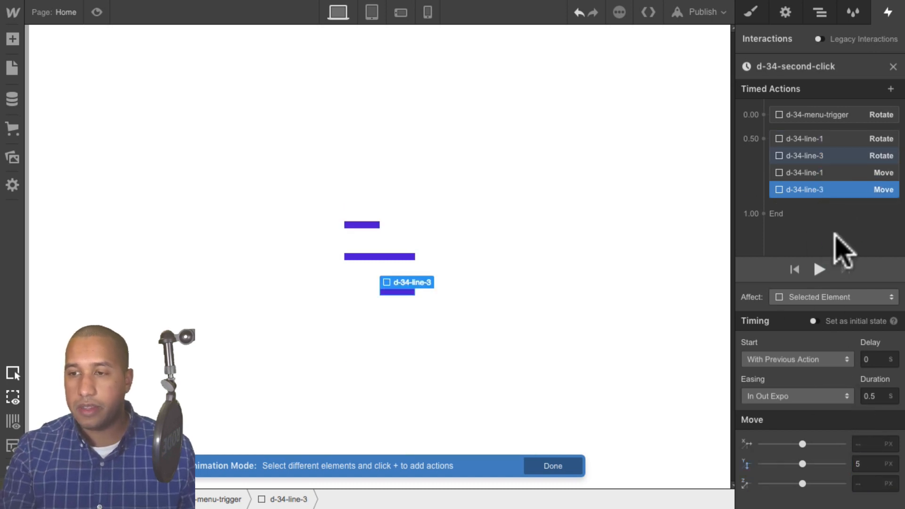
left_click(862, 464)
type("0")
key("Return")
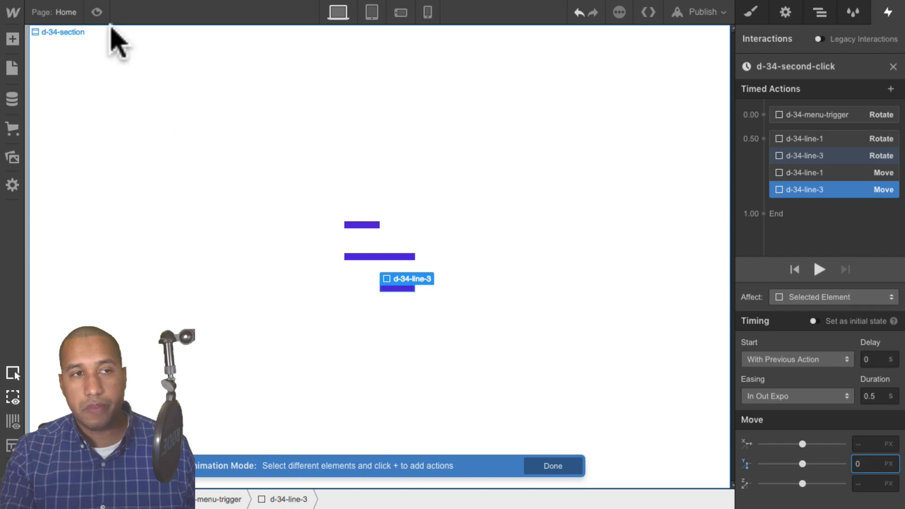
- Preview the page and test the menu trigger's first-click and second-click animations repeatedly
left_click(97, 12)
left_click(454, 269)
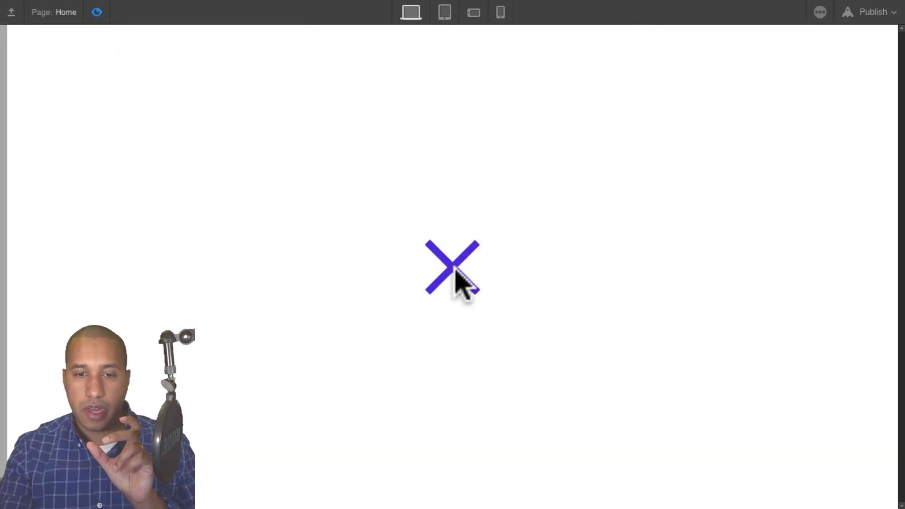
left_click(454, 269)
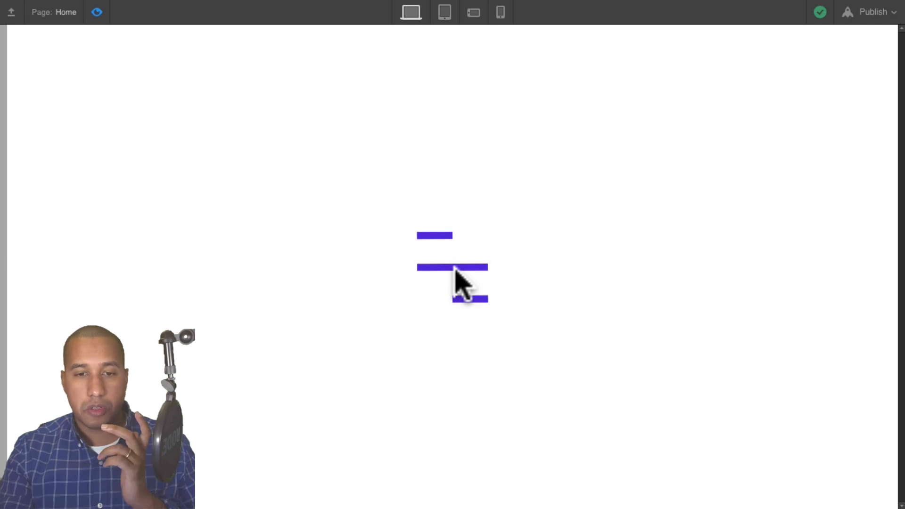
left_click(454, 270)
left_click(454, 270)
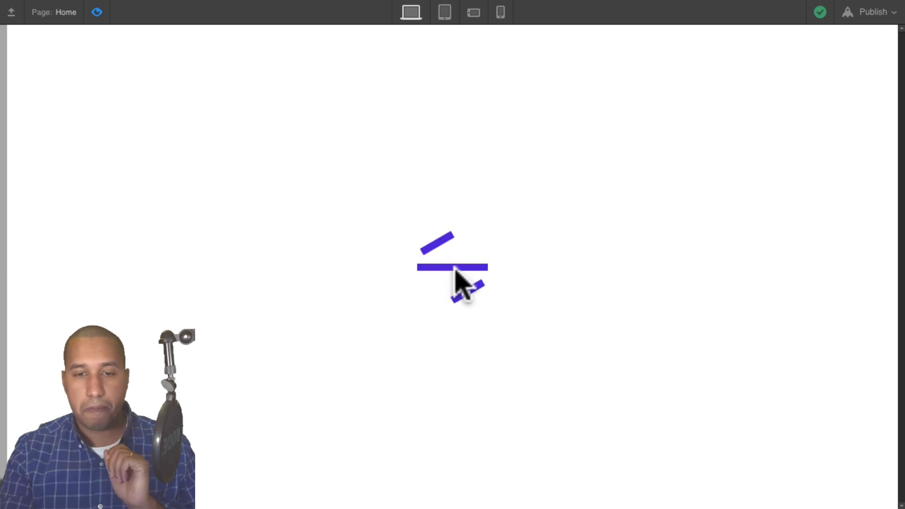
left_click(454, 270)
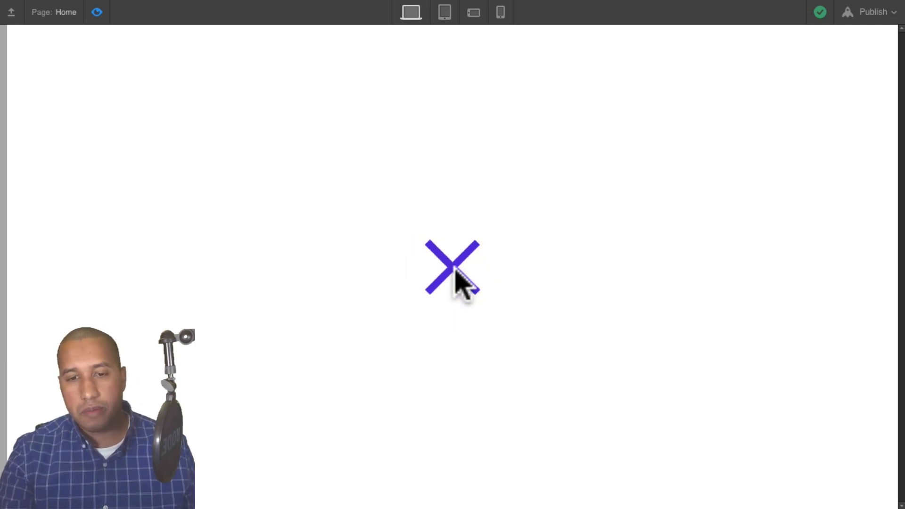
left_click(96, 13)
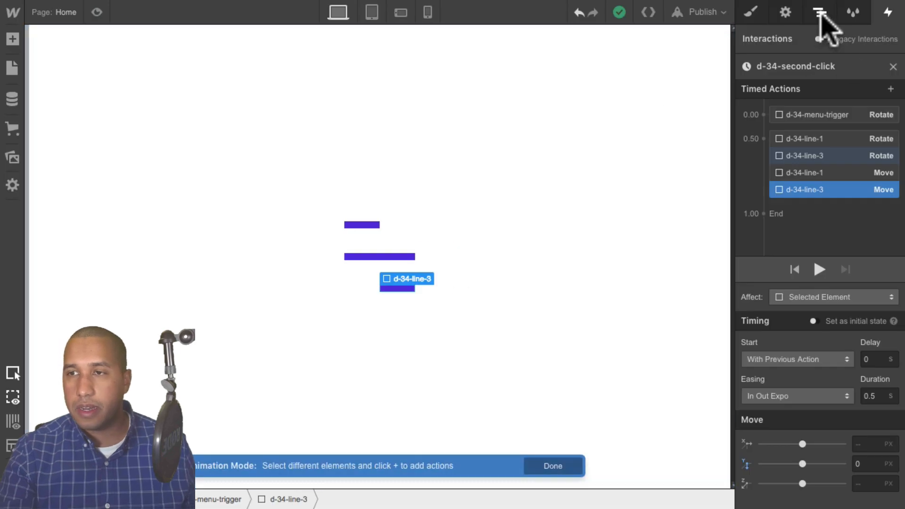
- Set the cursor of d-34-menu-trigger to pointer and check it on the icon in preview
left_click(761, 14)
left_click(821, 13)
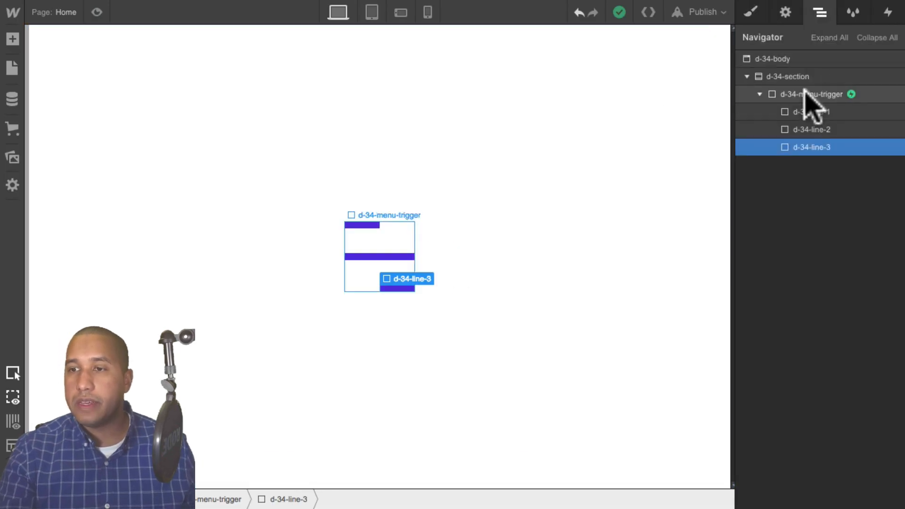
left_click(809, 95)
left_click(751, 13)
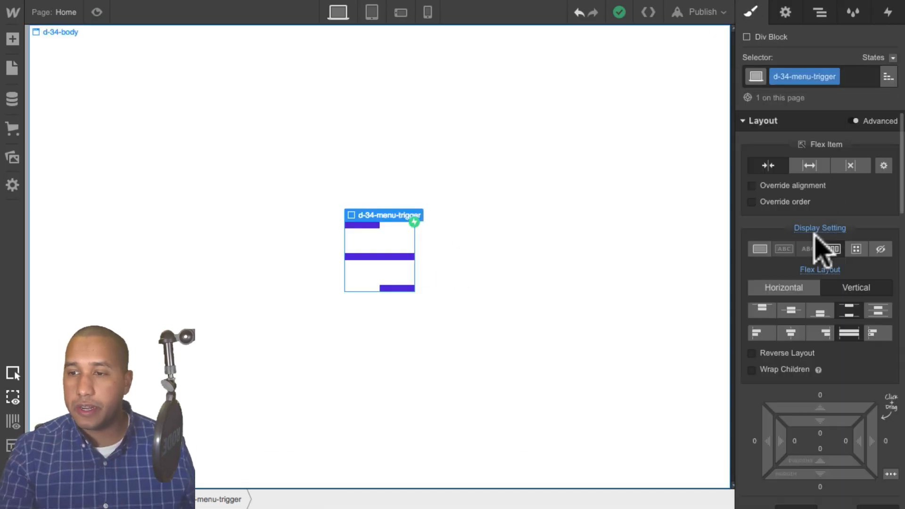
scroll(801, 212, "down", 5)
left_click(820, 13)
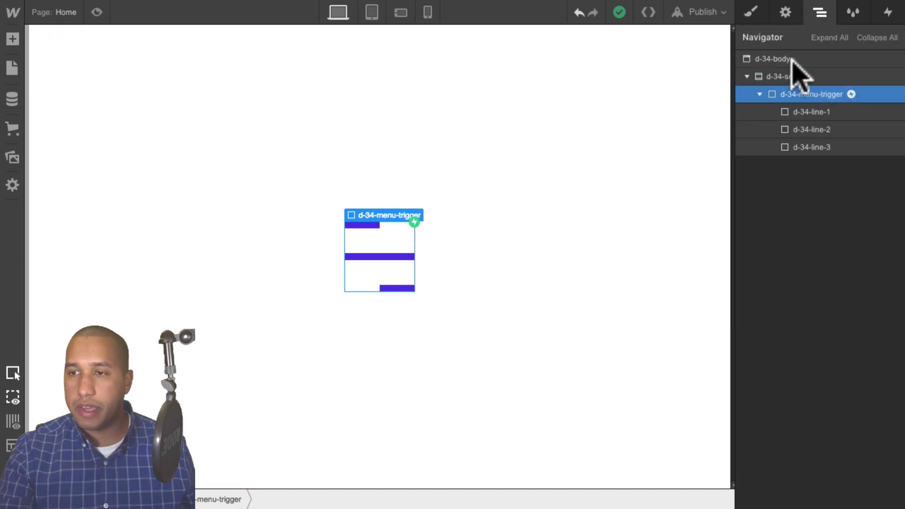
left_click(751, 12)
scroll(848, 337, "down", 10)
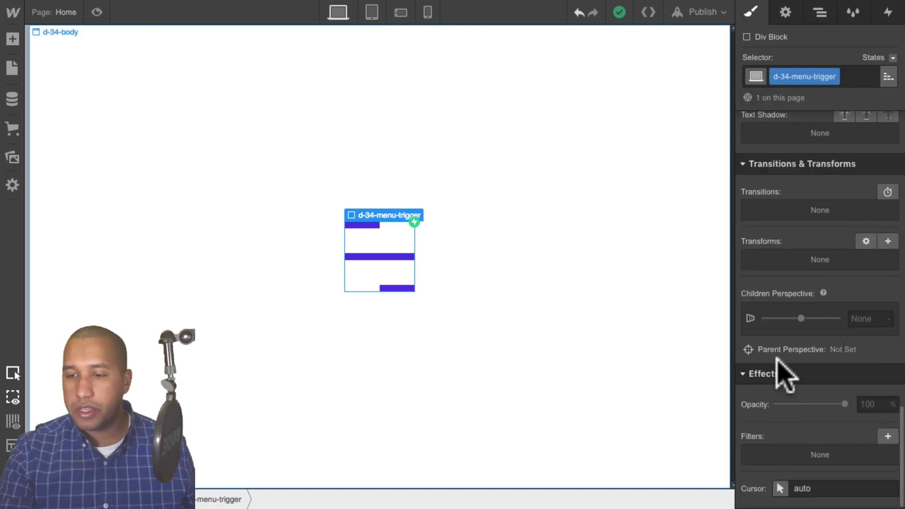
left_click(779, 488)
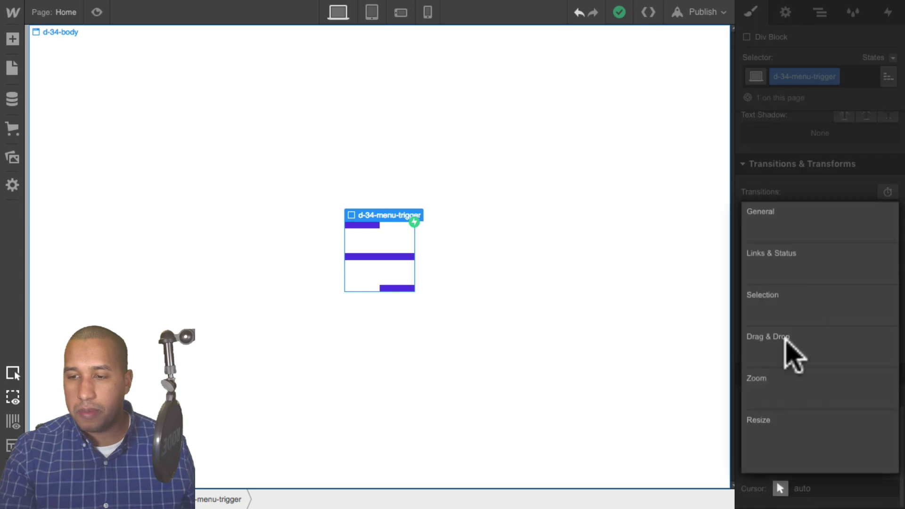
left_click(757, 273)
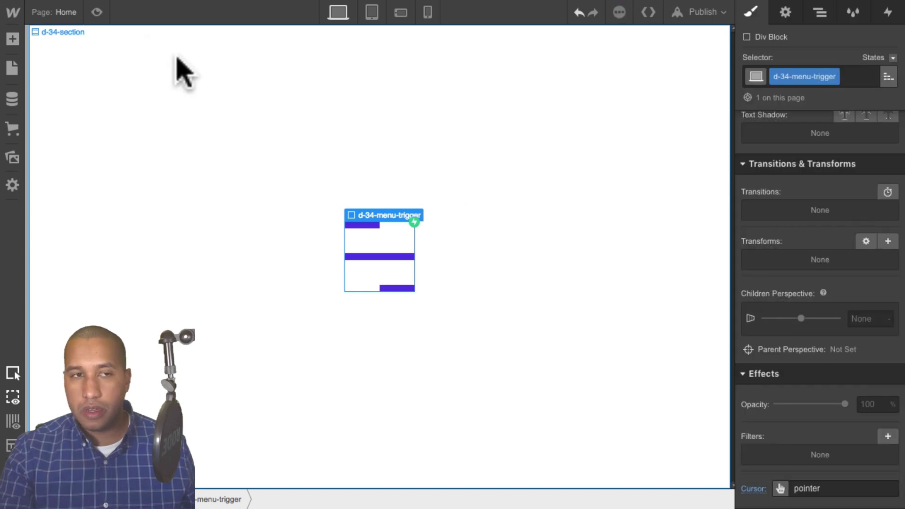
left_click(97, 12)
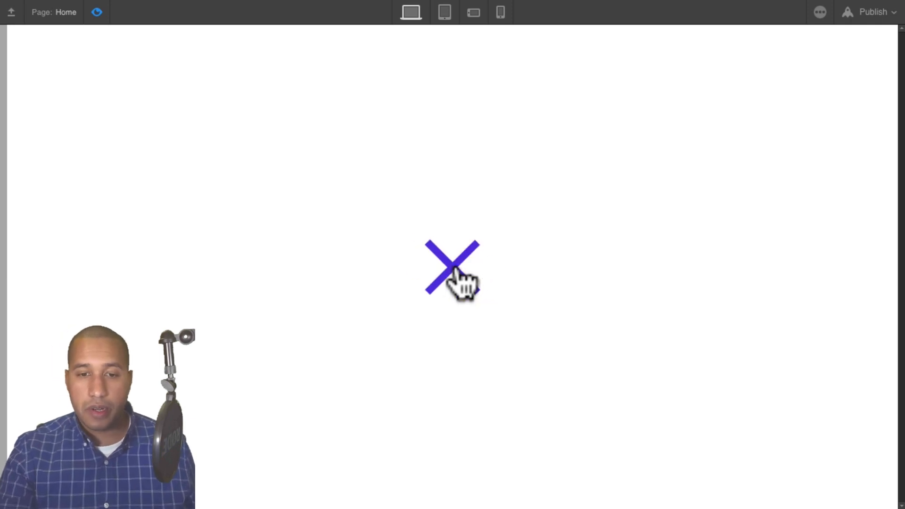
left_click(94, 13)
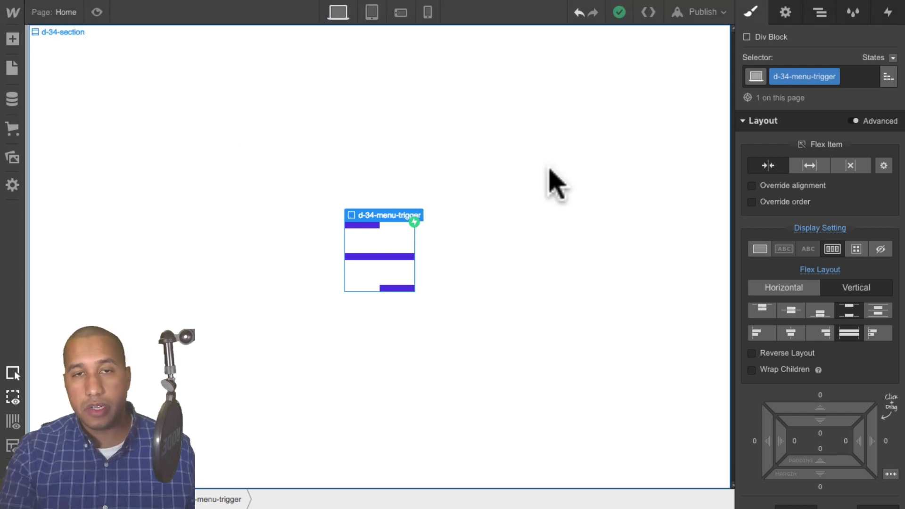
- Add a div block directly inside d-34-body, below the section, and give it the class d-34-menu-wrapper
left_click(820, 13)
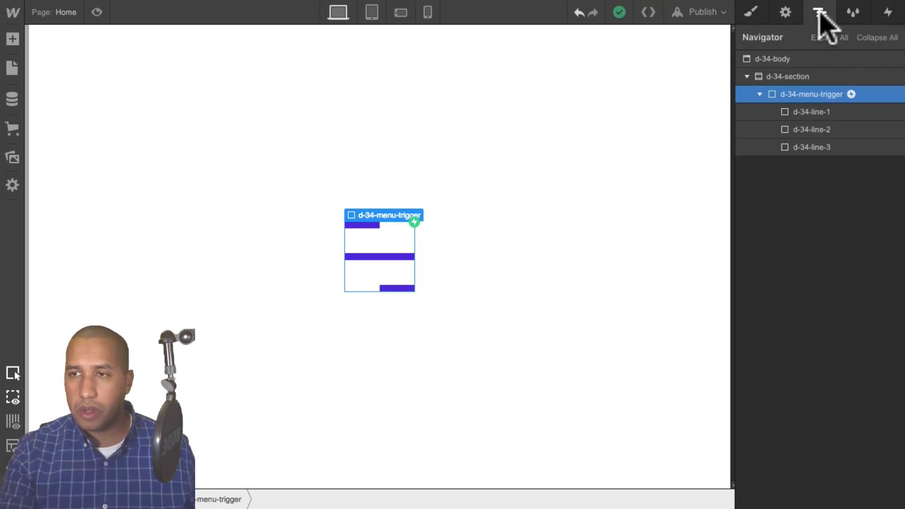
left_click(780, 59)
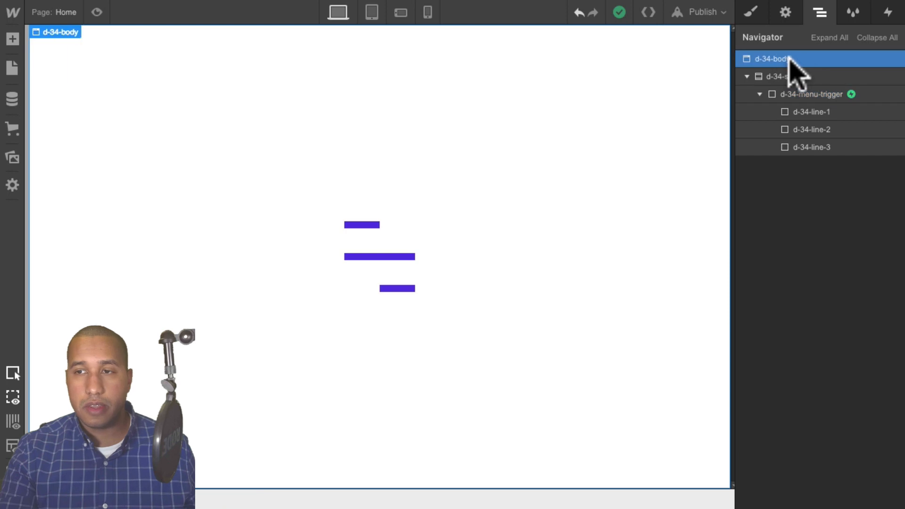
left_click(751, 12)
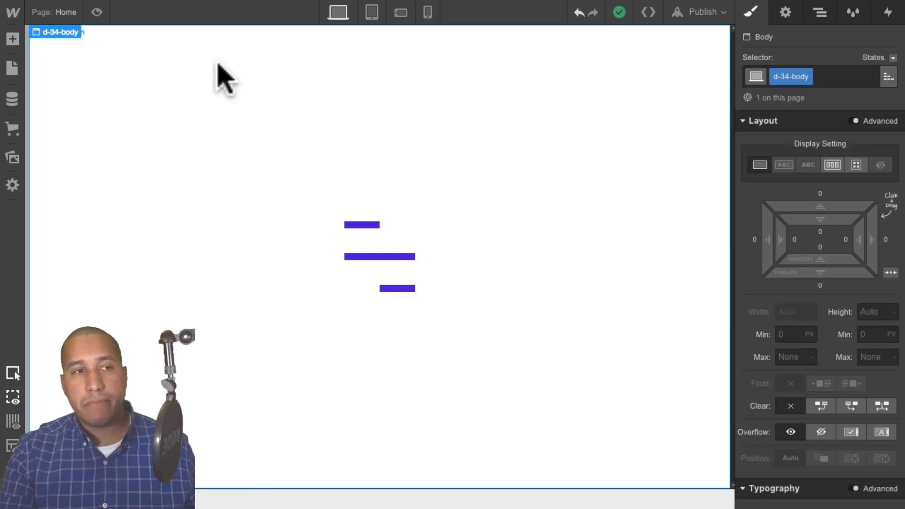
left_click(12, 39)
left_click_drag(64, 294, 460, 299)
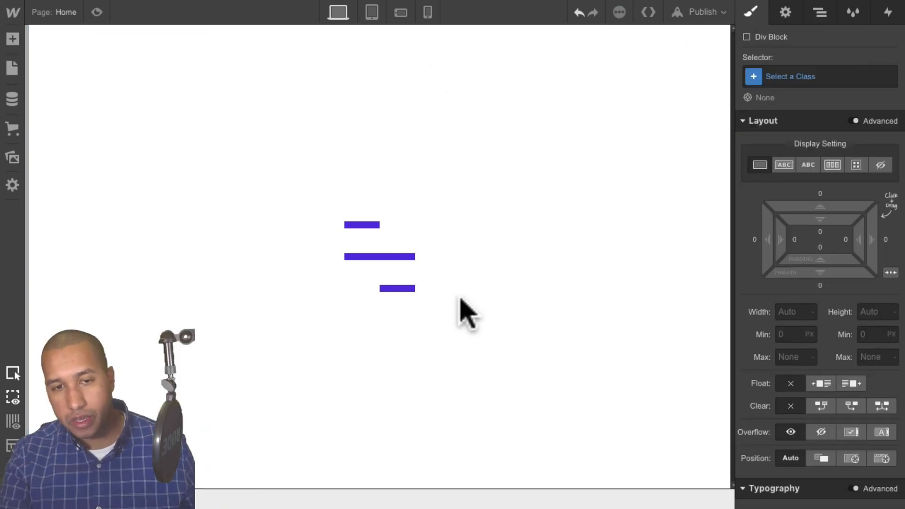
scroll(823, 203, "down", 2)
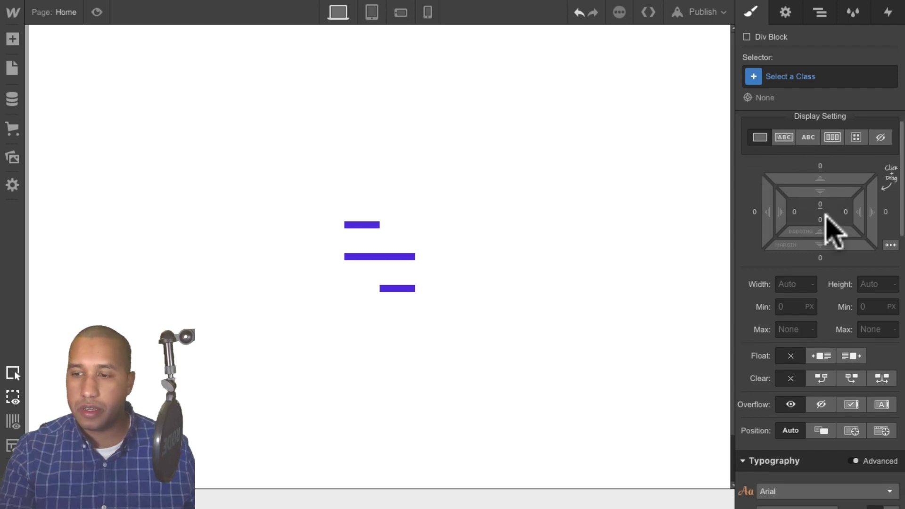
left_click(806, 80)
type("d-34-menu-wrapper")
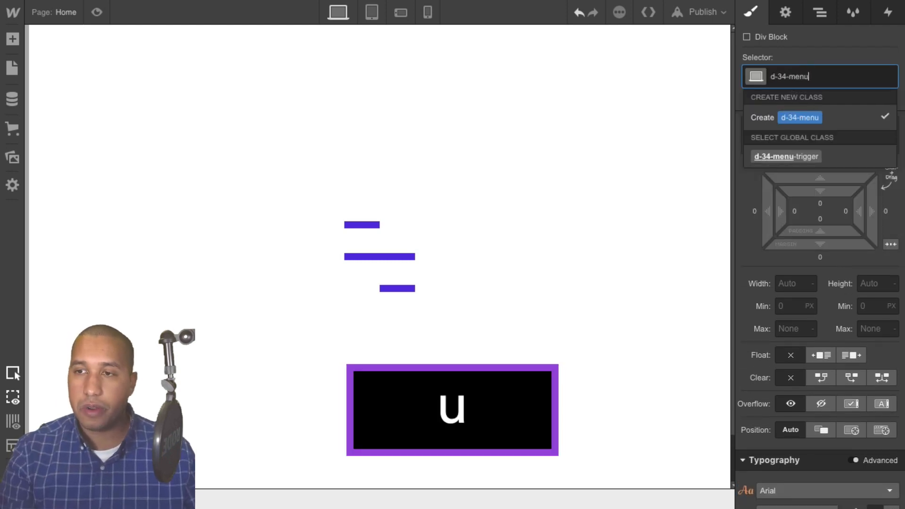
key("Return")
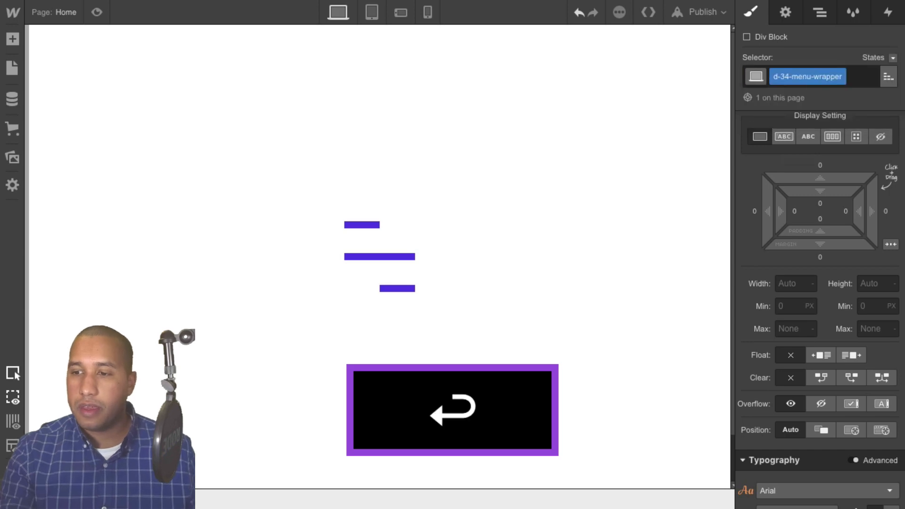
- Give d-34-menu-wrapper a fixed position covering the full screen, with 0 px offsets on all four sides
scroll(830, 254, "down", 2)
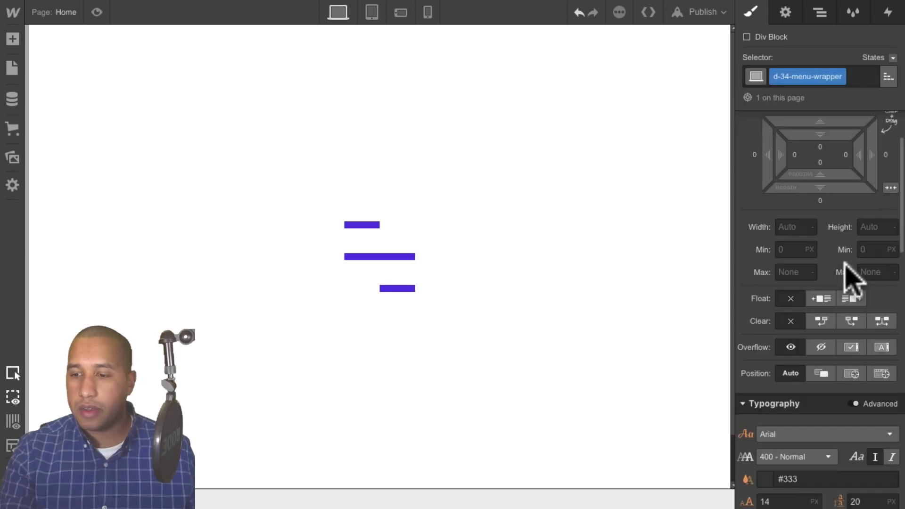
left_click(881, 373)
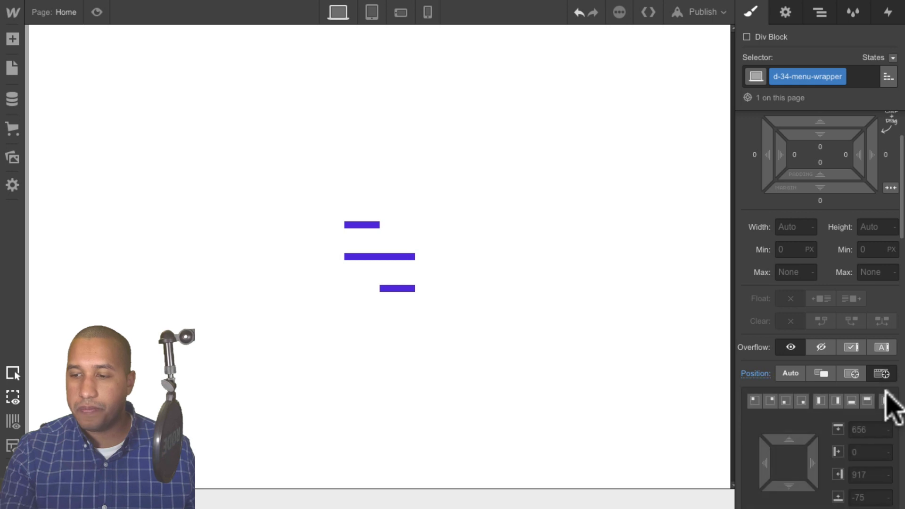
left_click(885, 400)
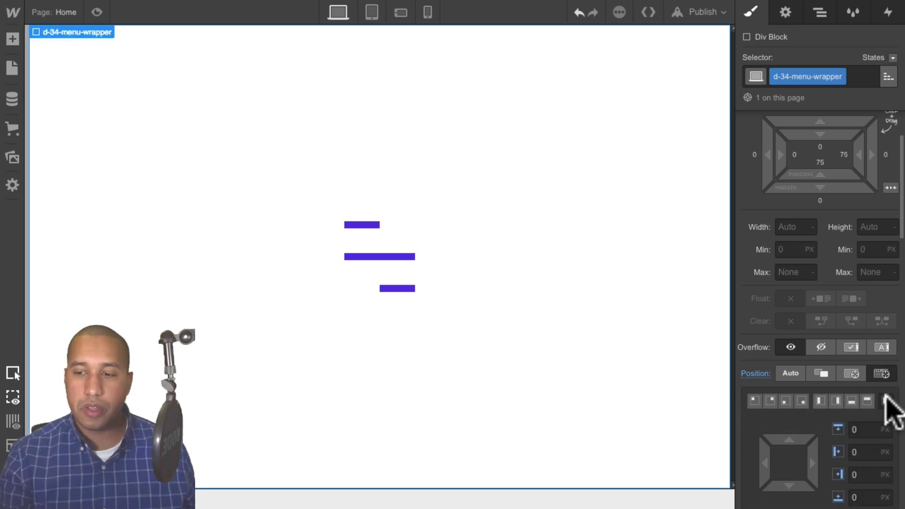
- Set the background color of d-34-menu-wrapper to the Plum swatch (#ffaff9)
scroll(816, 301, "down", 8)
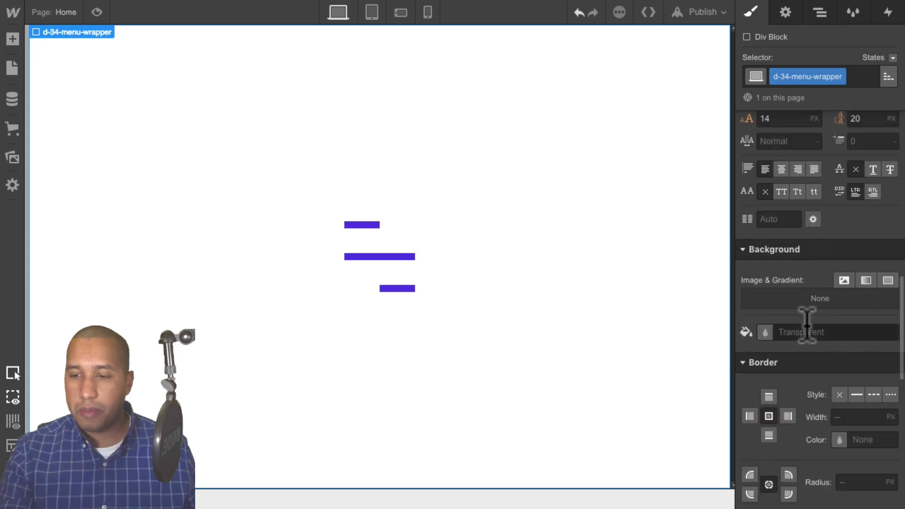
scroll(806, 324, "down", 1)
left_click(808, 313)
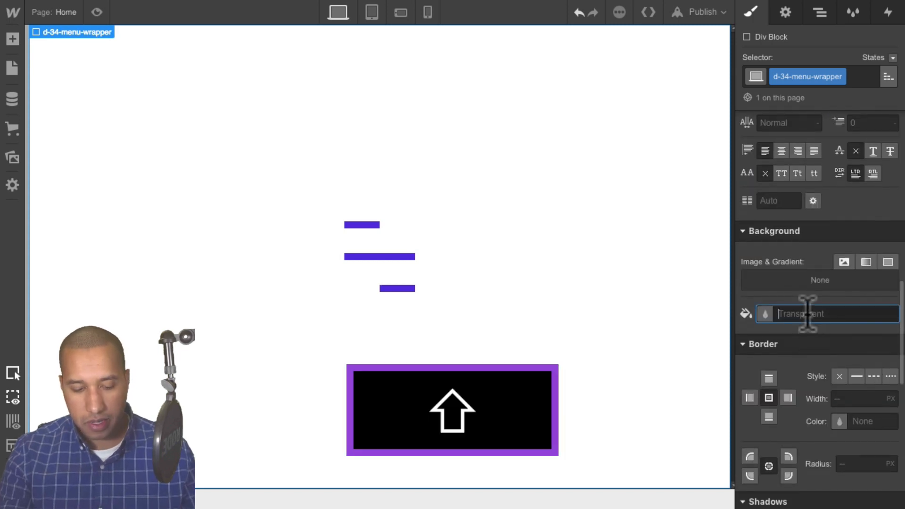
left_click(765, 314)
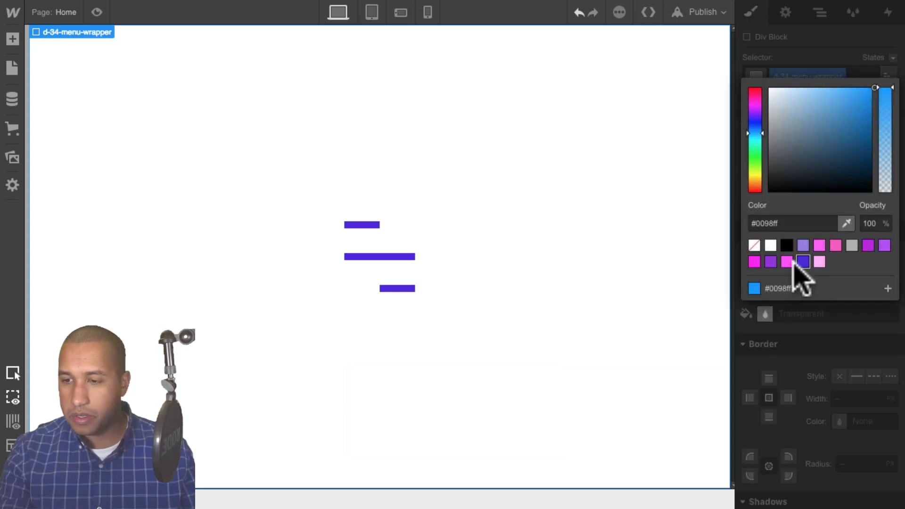
left_click(820, 262)
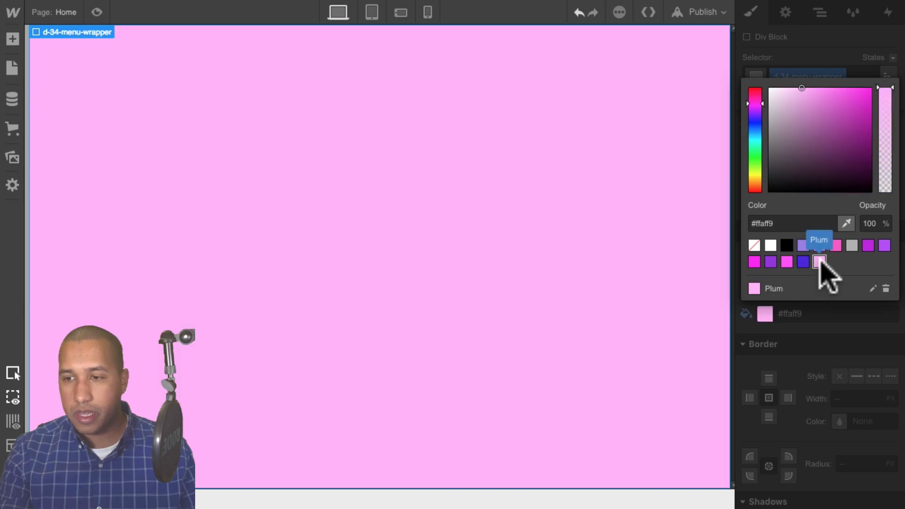
left_click(815, 330)
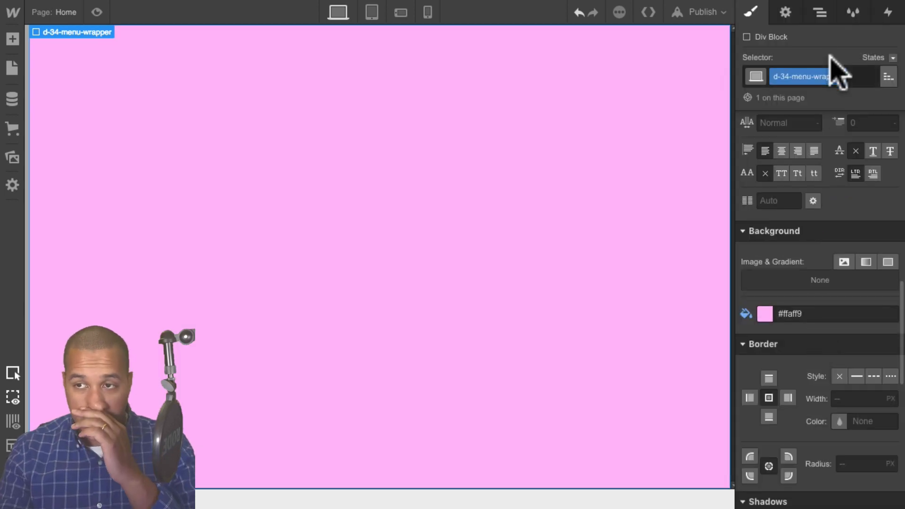
- Give d-34-menu-trigger a relative position and a z-index of 99
left_click(821, 13)
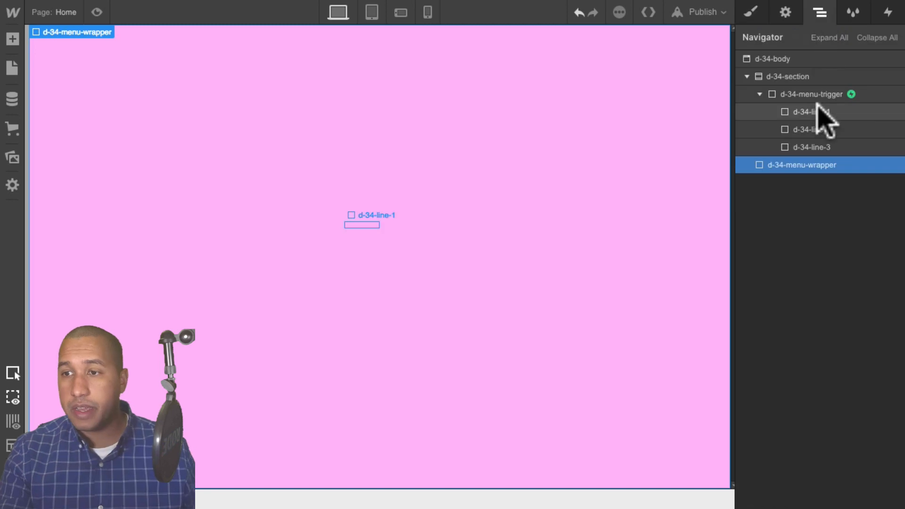
left_click(817, 94)
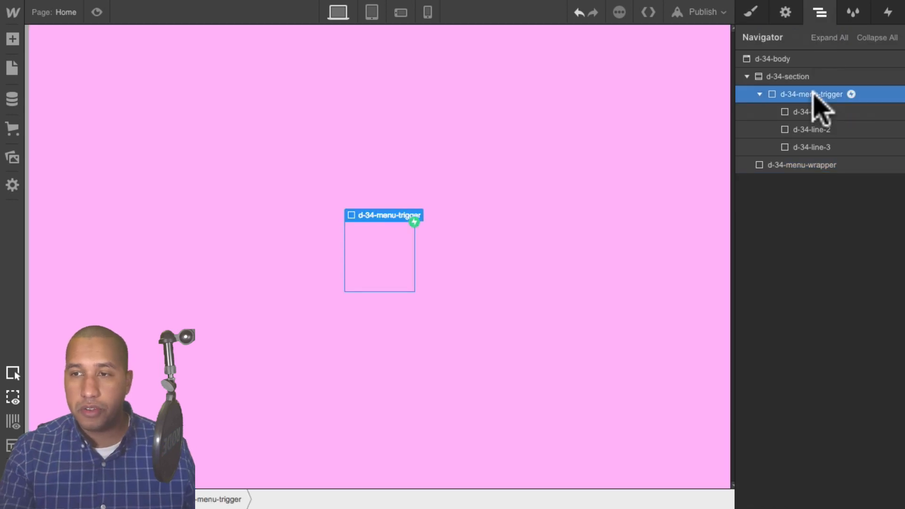
left_click(751, 13)
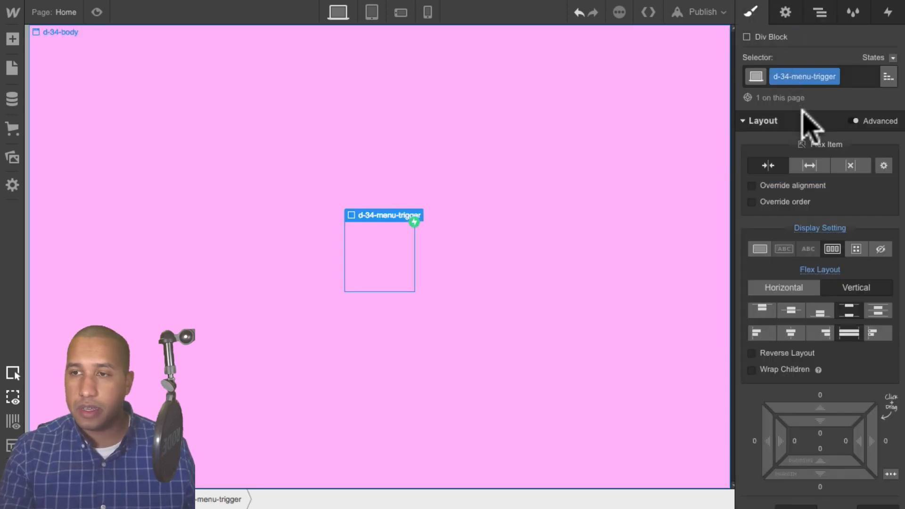
scroll(873, 330, "down", 3)
scroll(869, 333, "down", 2)
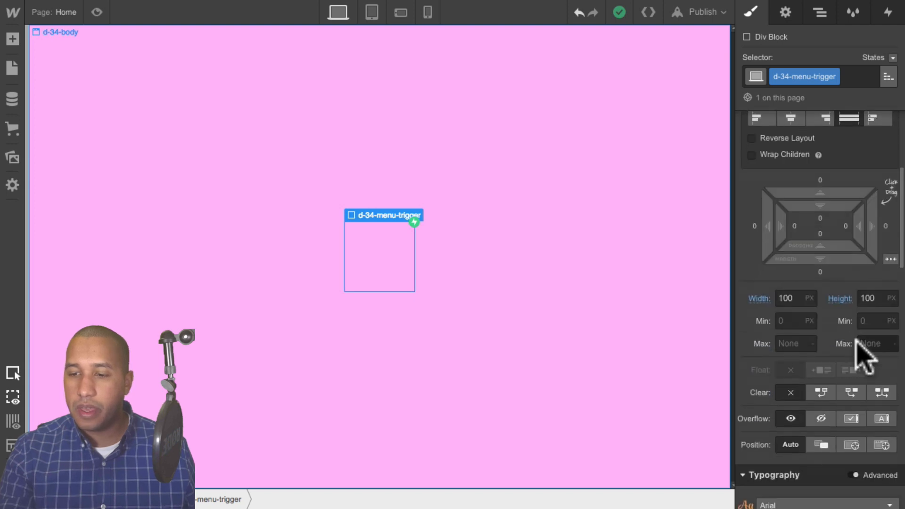
left_click(822, 447)
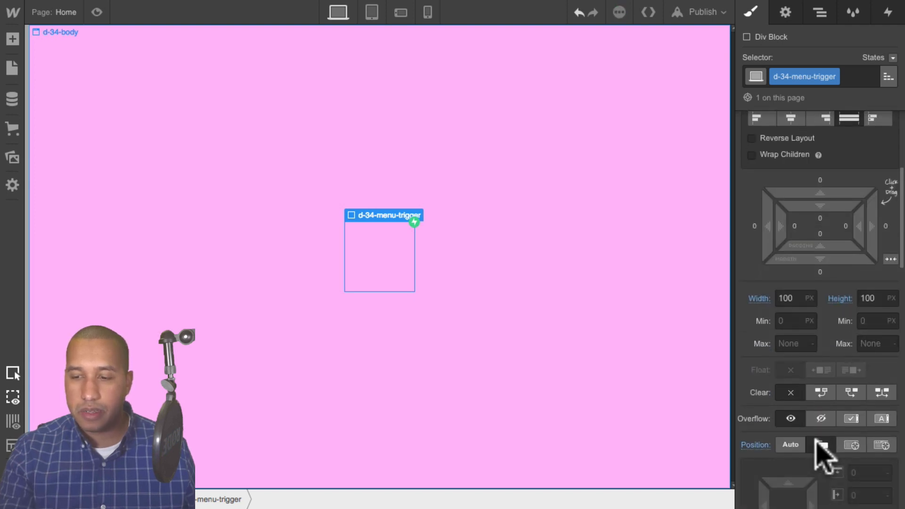
scroll(844, 439, "down", 1)
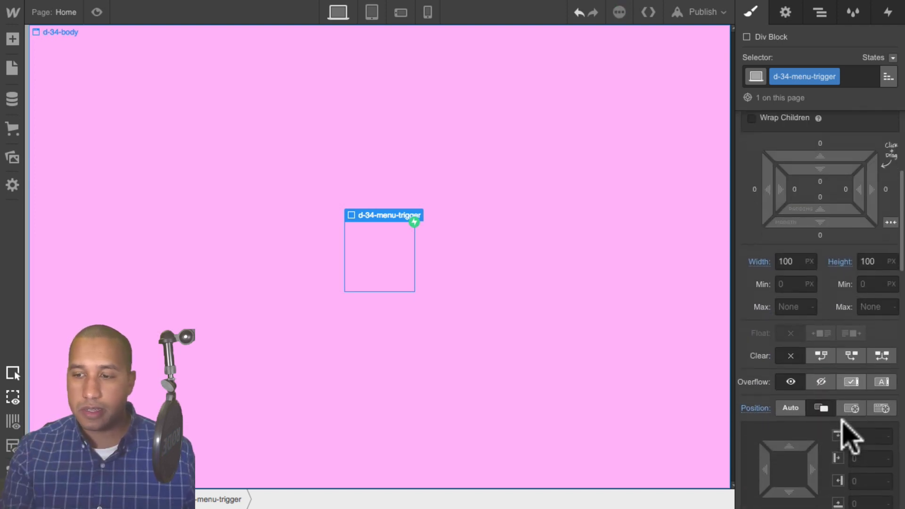
scroll(856, 439, "down", 2)
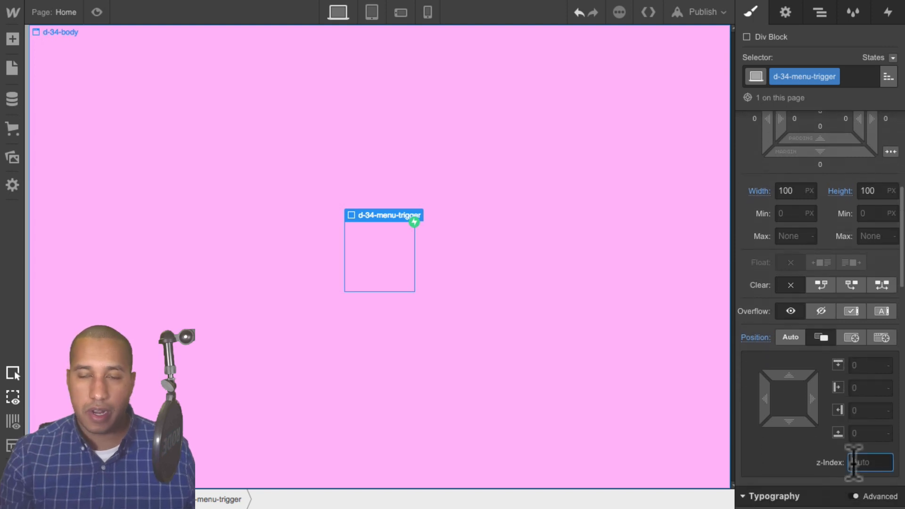
type("99")
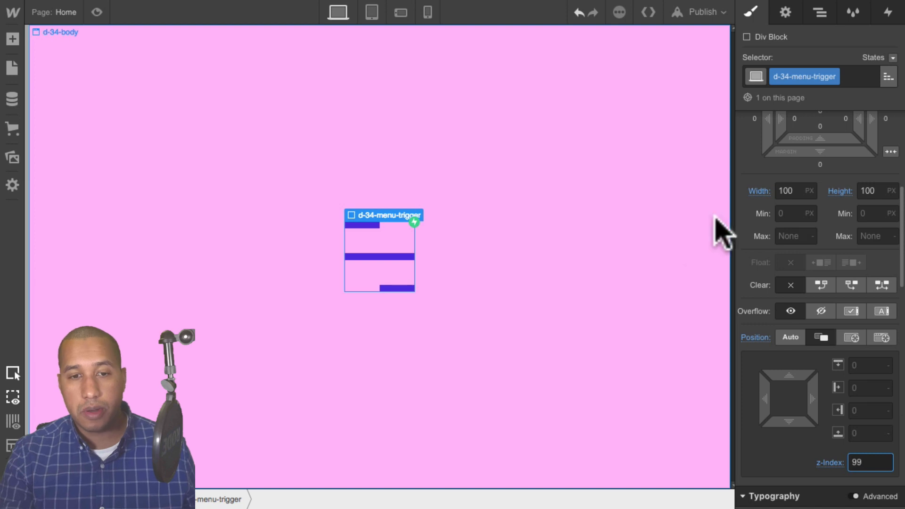
- In the d-34-first-click animation of d-34-menu-trigger, add a Move action for d-34-menu-wrapper after the trigger's rotation
left_click(820, 12)
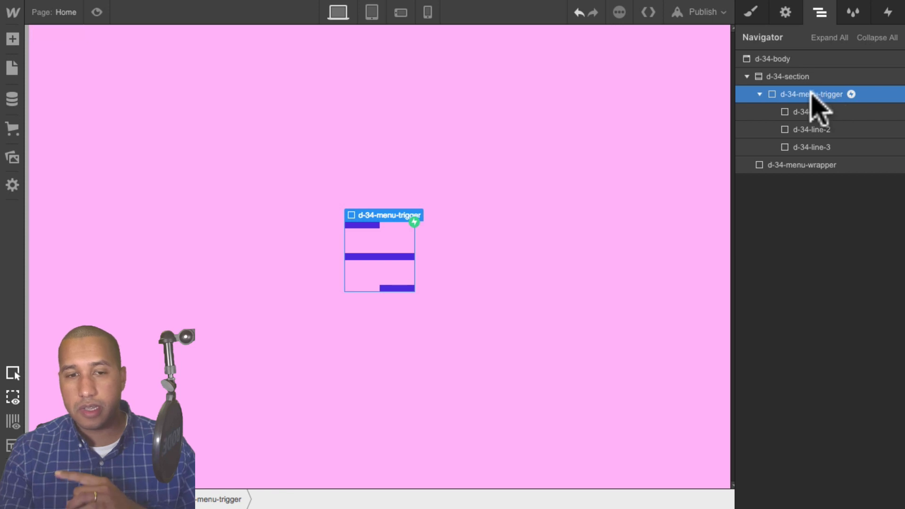
left_click(888, 11)
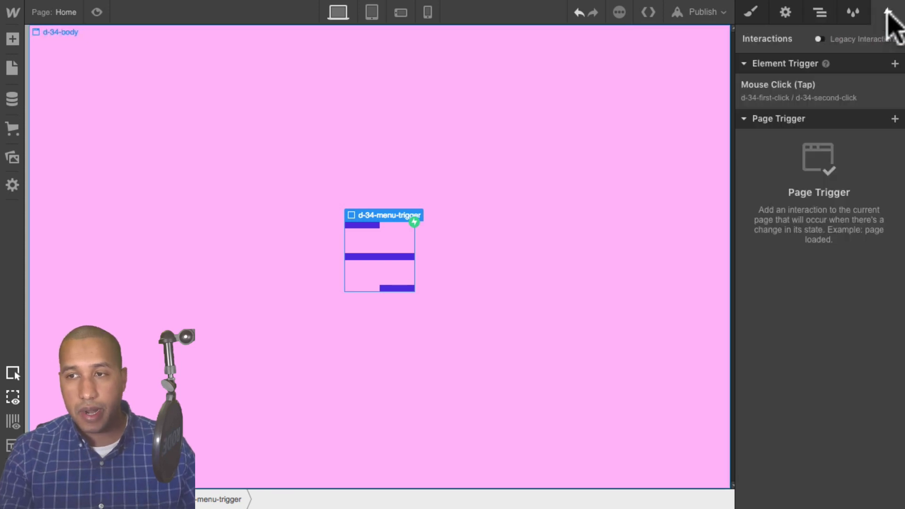
left_click(807, 92)
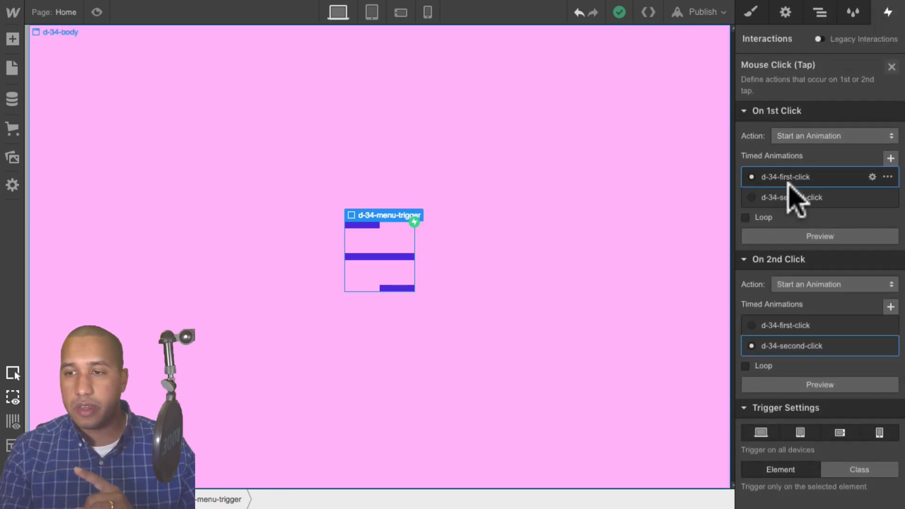
left_click(803, 178)
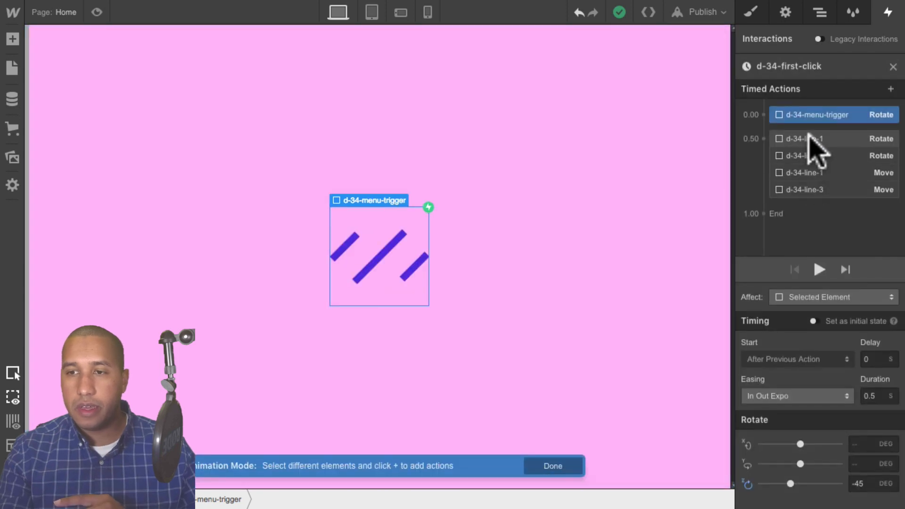
left_click(820, 11)
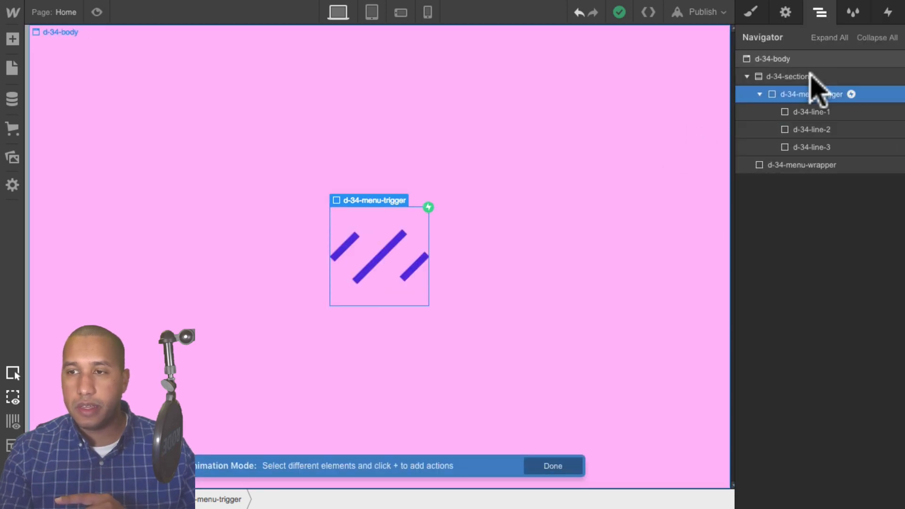
left_click(802, 166)
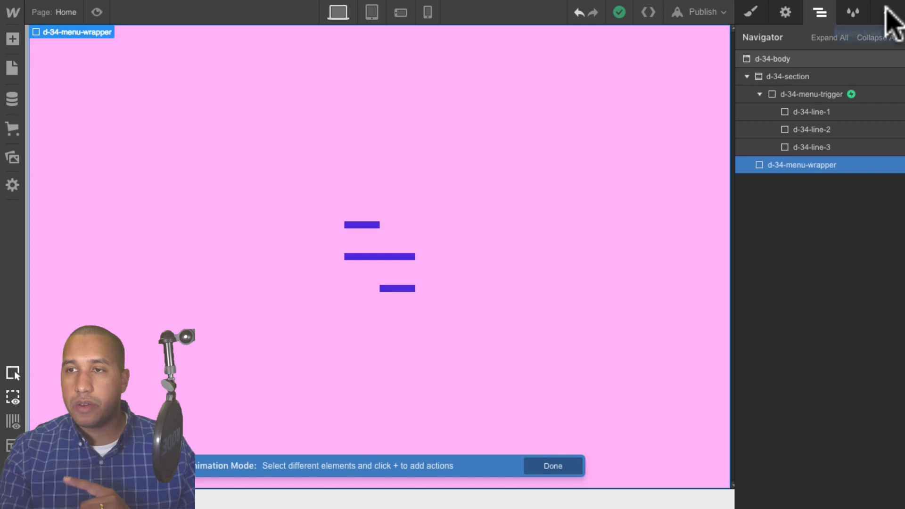
left_click(888, 11)
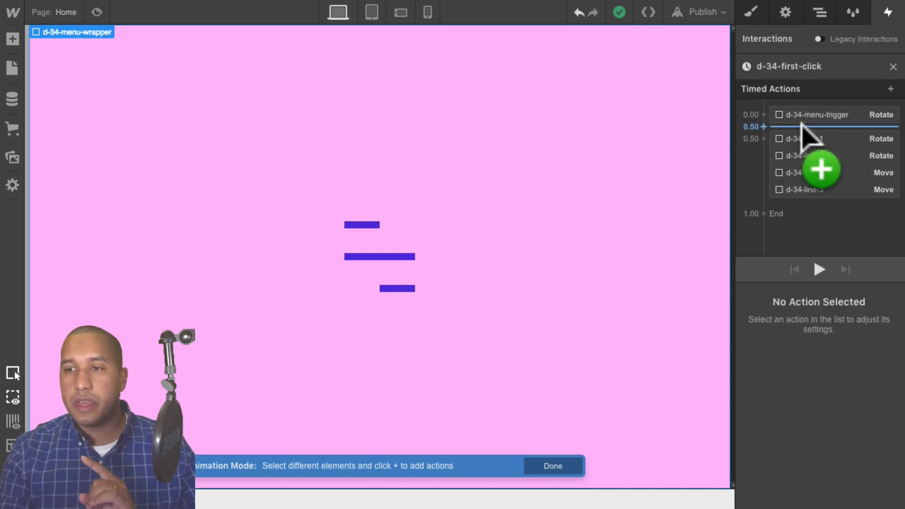
left_click(802, 126)
left_click(786, 165)
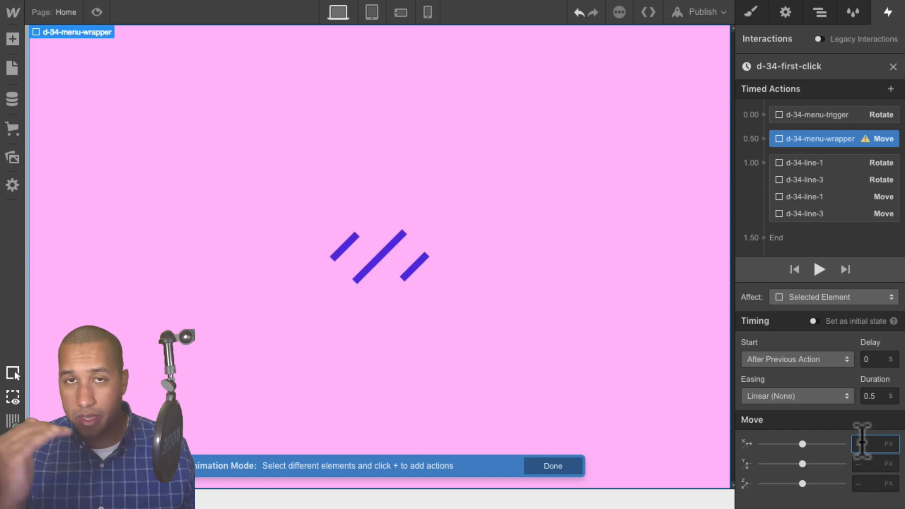
- Set the d-34-menu-wrapper Move action to -100% on the X axis and make it the initial state
type("-100%")
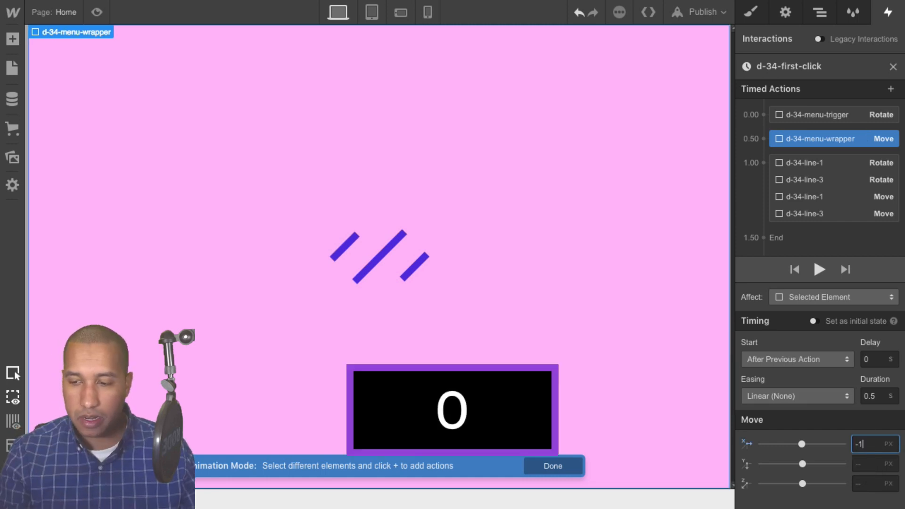
key("shift+Return")
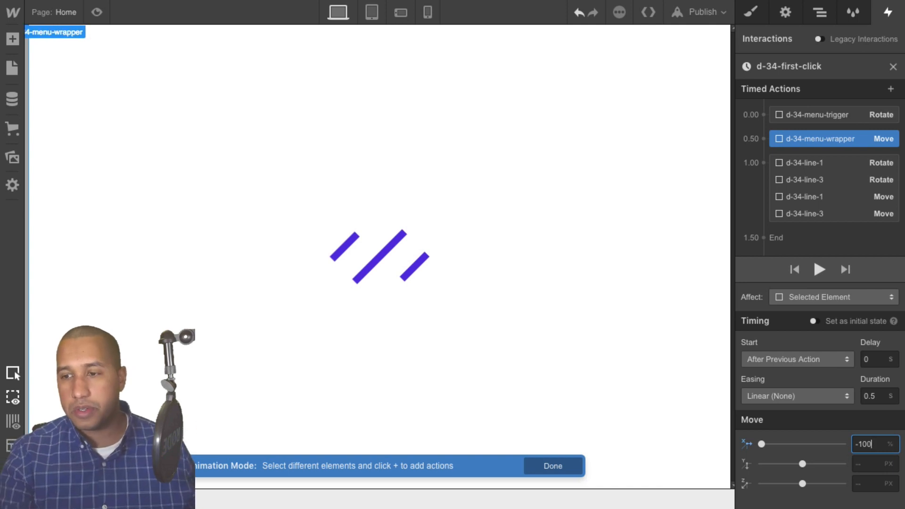
left_click(813, 320)
left_click(814, 320)
left_click(813, 319)
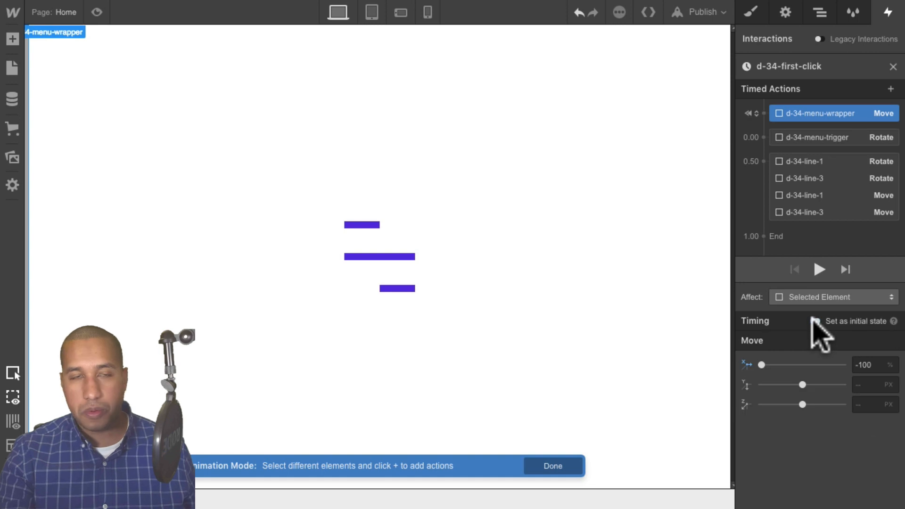
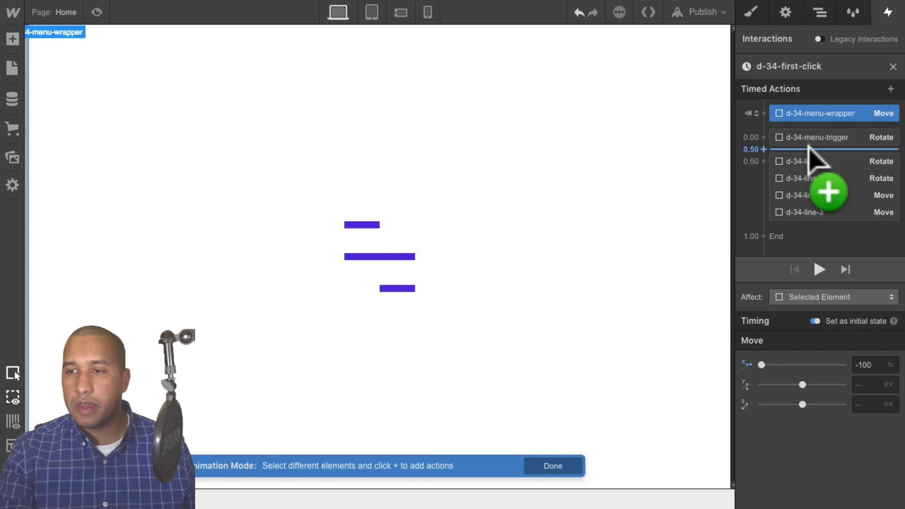
- Add a second d-34-menu-wrapper Move action after the trigger's rotation, with X at 0% and In Out Expo easing
left_click(815, 148)
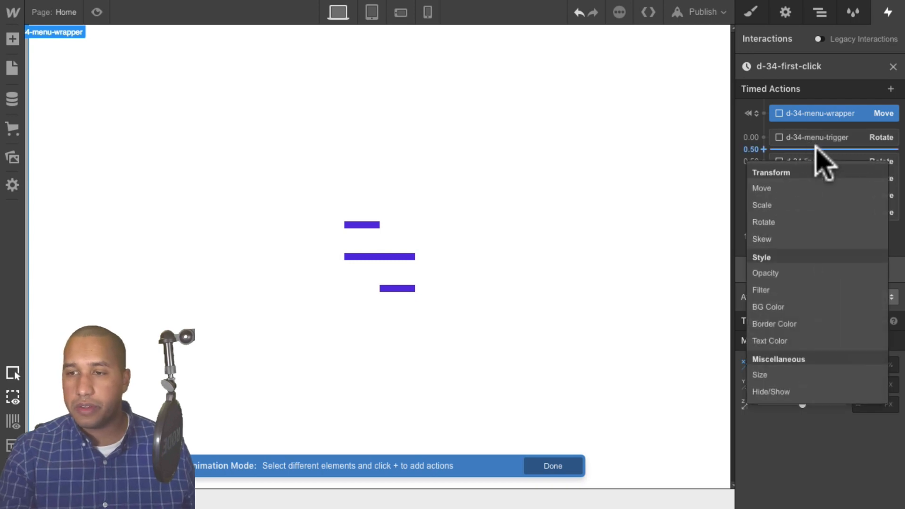
left_click(780, 188)
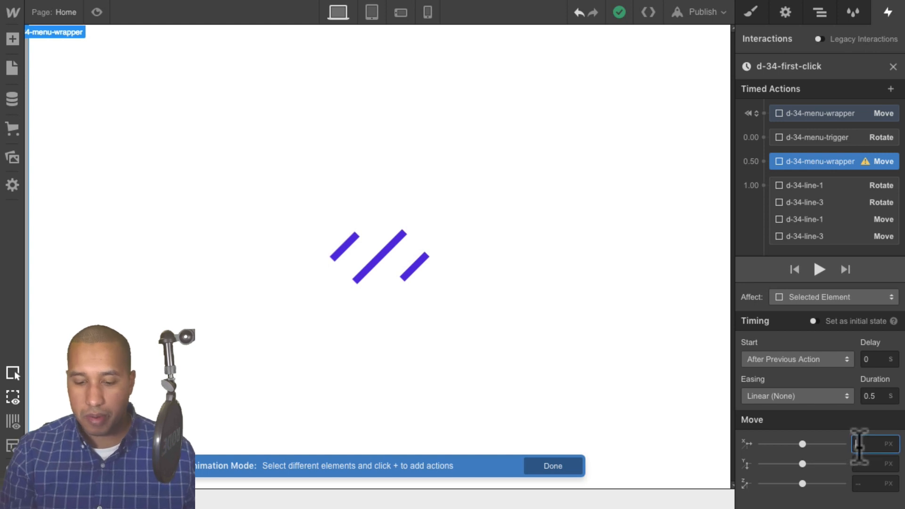
type("0%")
key("Return")
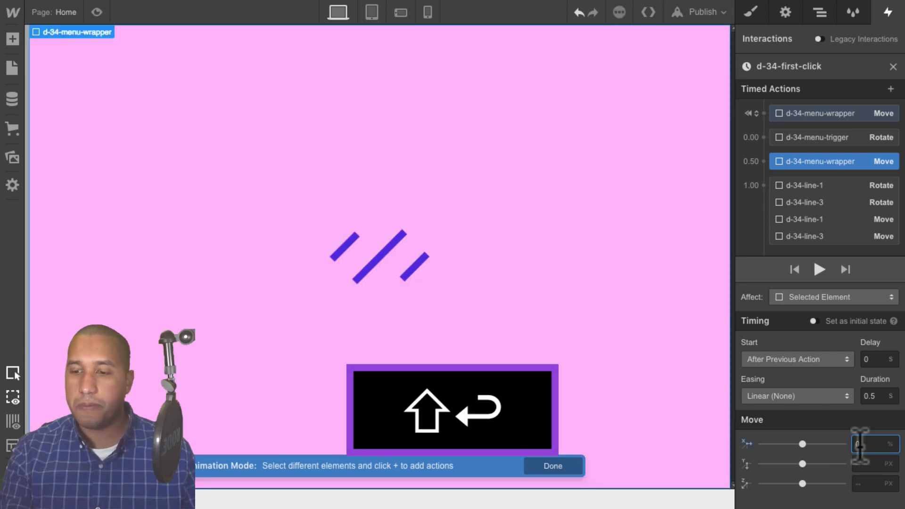
left_click(819, 398)
scroll(778, 415, "down", 5)
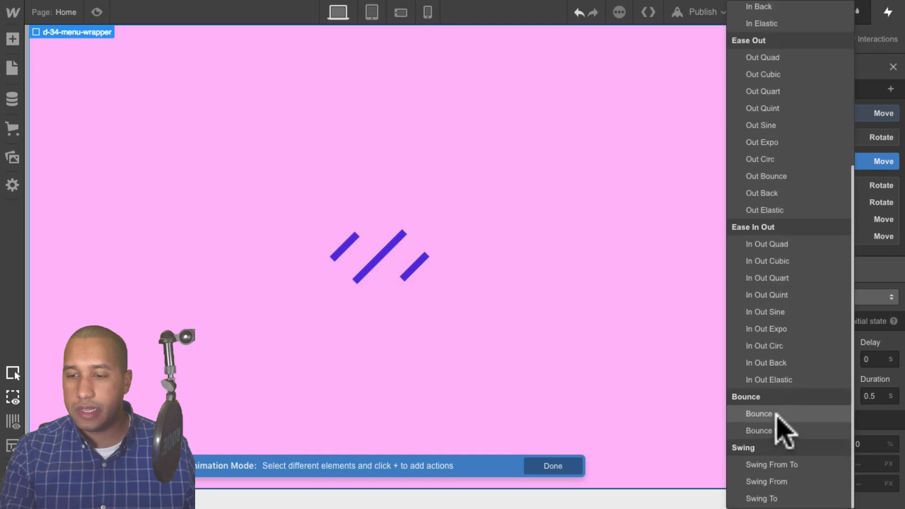
left_click(779, 324)
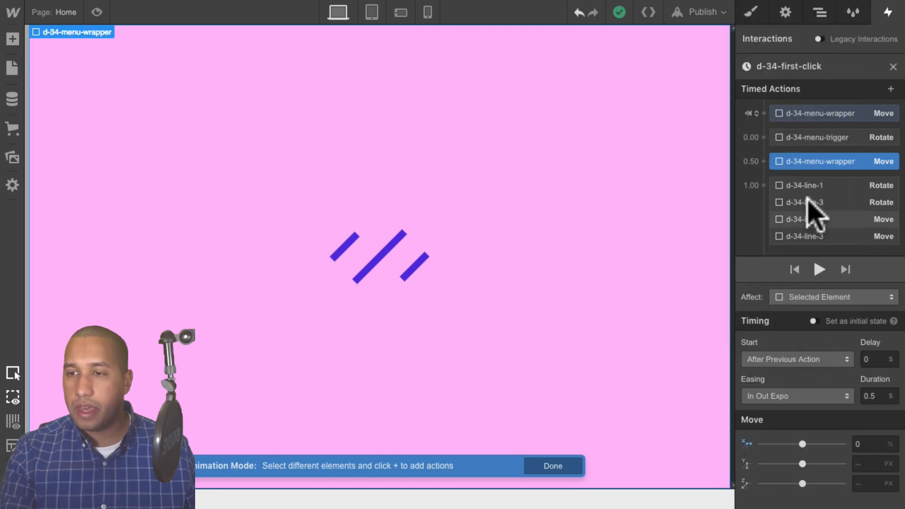
- Regroup the second d-34-menu-wrapper Move action to run with the line actions at 0.50 s, and test the first click in preview
left_click_drag(817, 160, 848, 191)
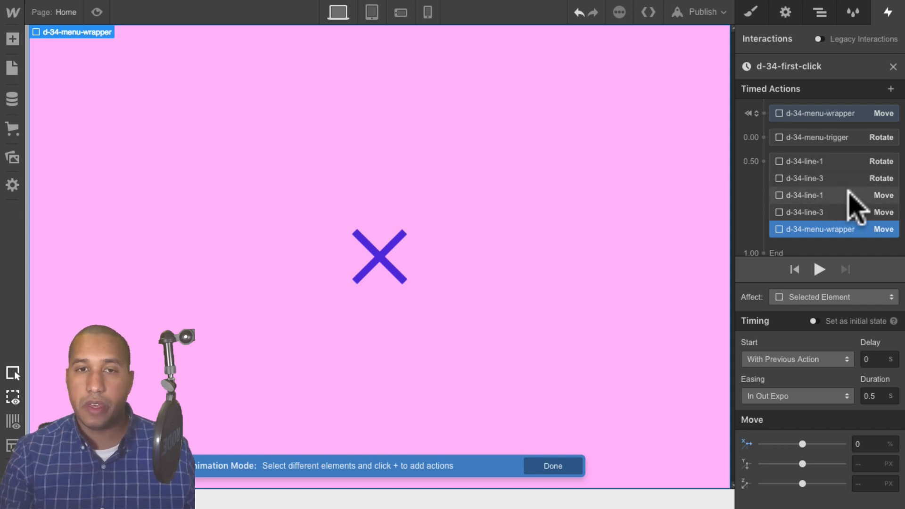
left_click(97, 12)
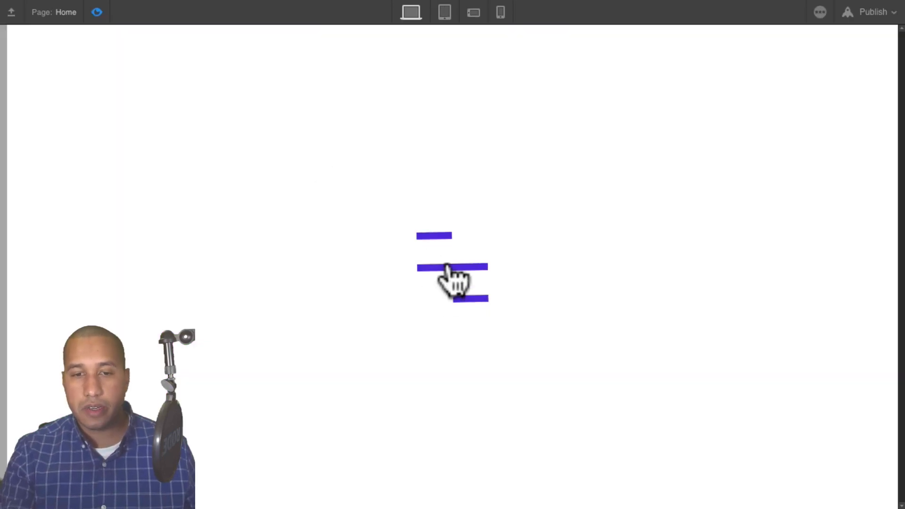
left_click(447, 267)
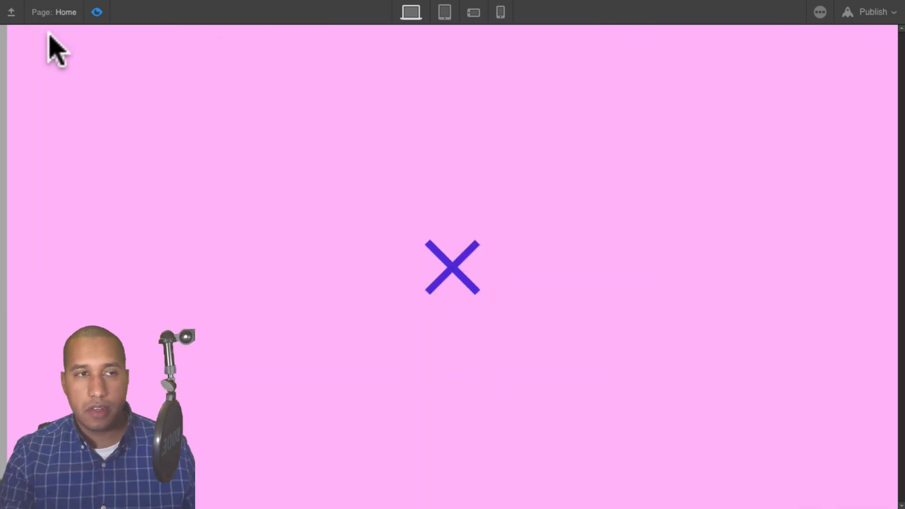
left_click(97, 12)
- In the d-34-second-click animation, add a Move action for d-34-menu-wrapper after the trigger's rotation
left_click(893, 66)
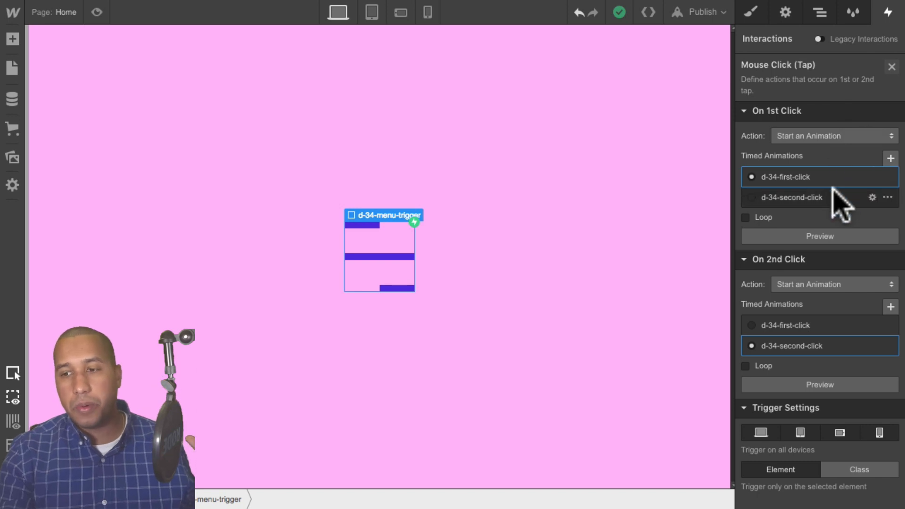
left_click(803, 347)
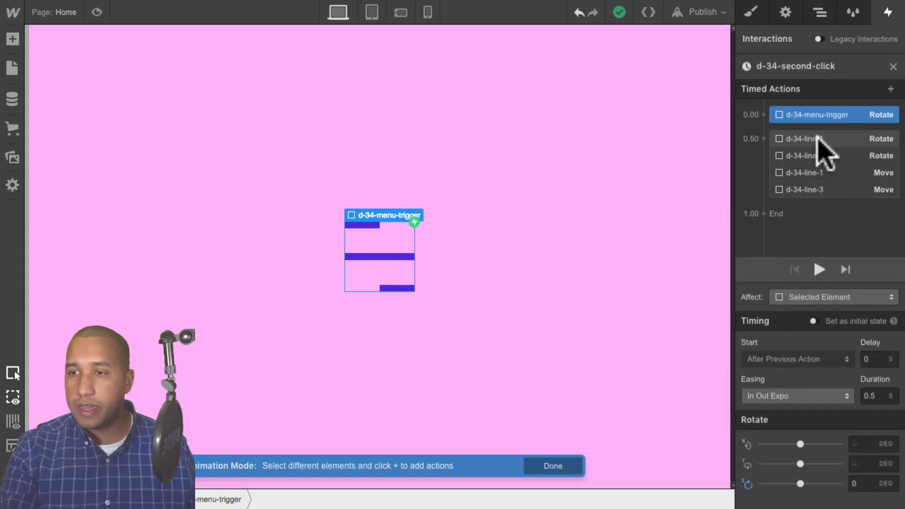
left_click_drag(808, 128, 810, 123)
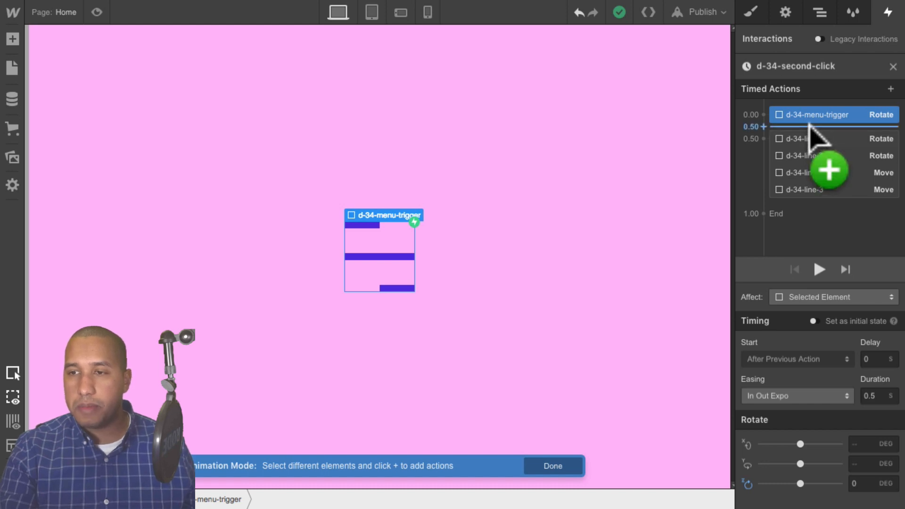
left_click(809, 126)
left_click(811, 29)
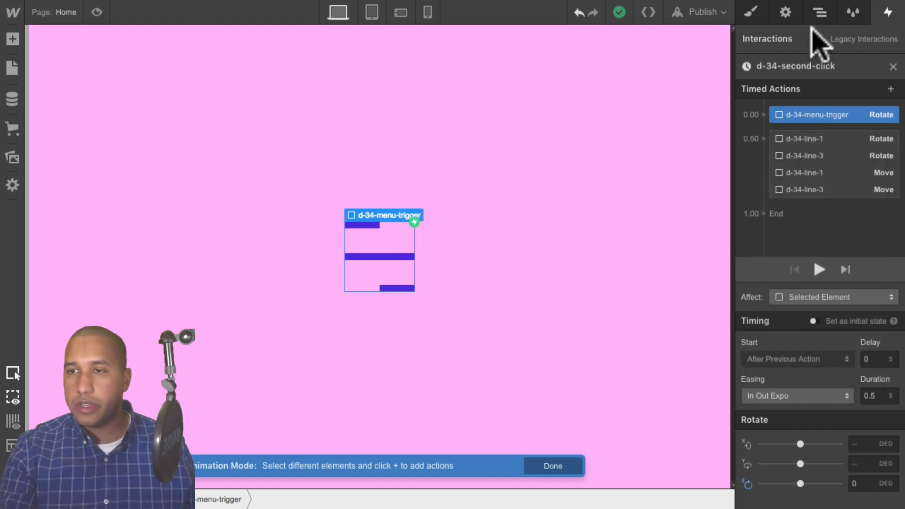
left_click(820, 12)
left_click(814, 166)
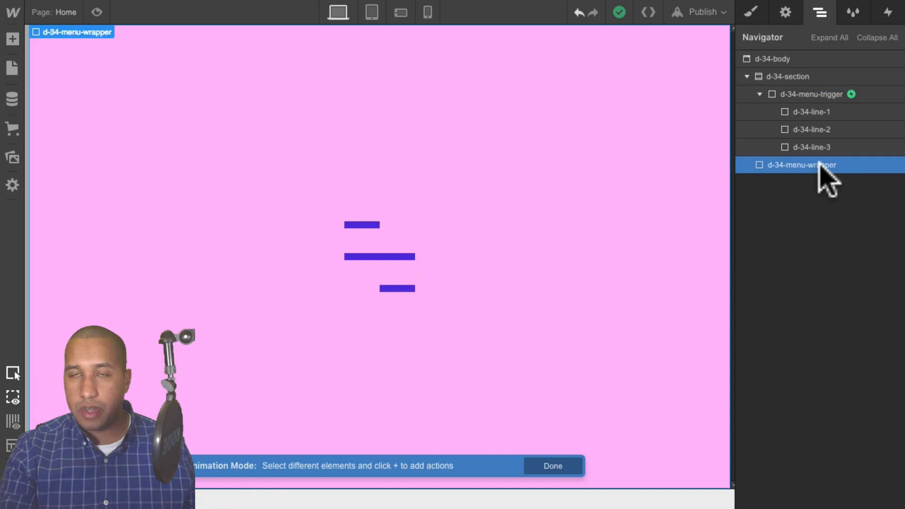
left_click(888, 12)
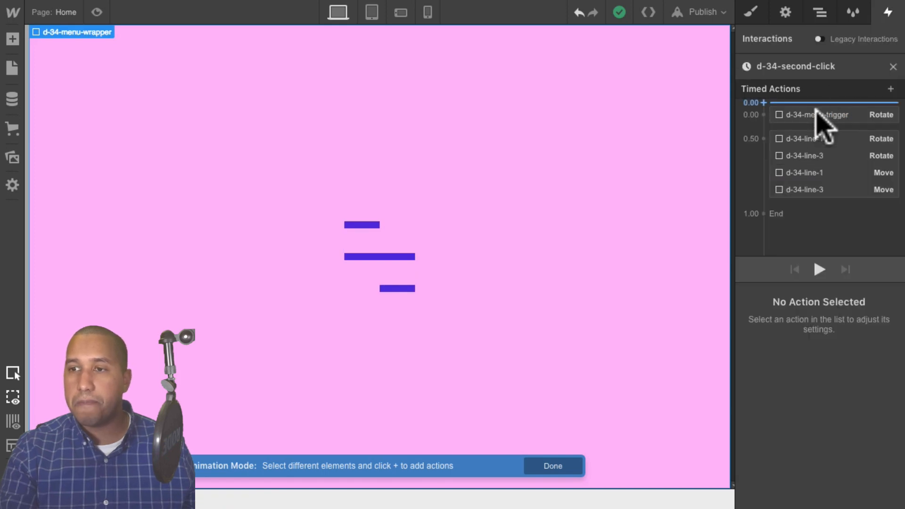
left_click(804, 127)
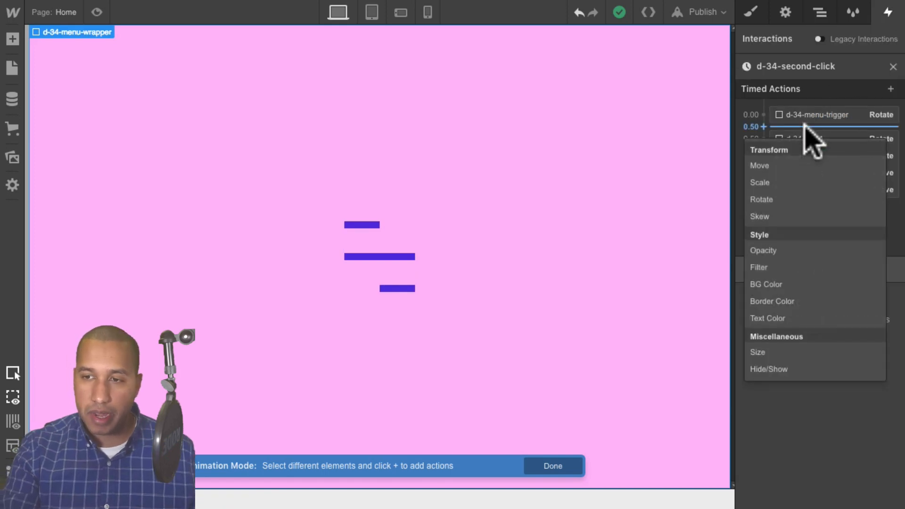
left_click(786, 163)
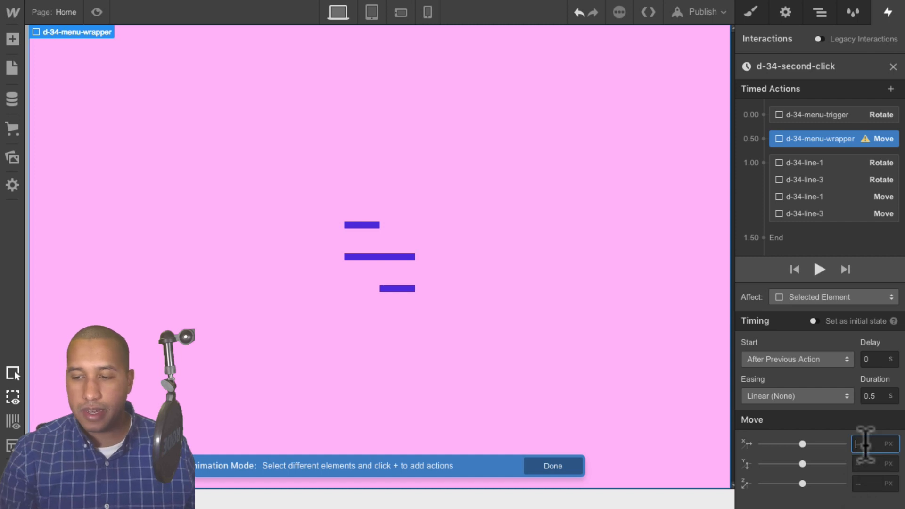
- Set the second-click d-34-menu-wrapper Move action to -100% on the X axis and group it with the line actions at 0.50 s
type("-100%")
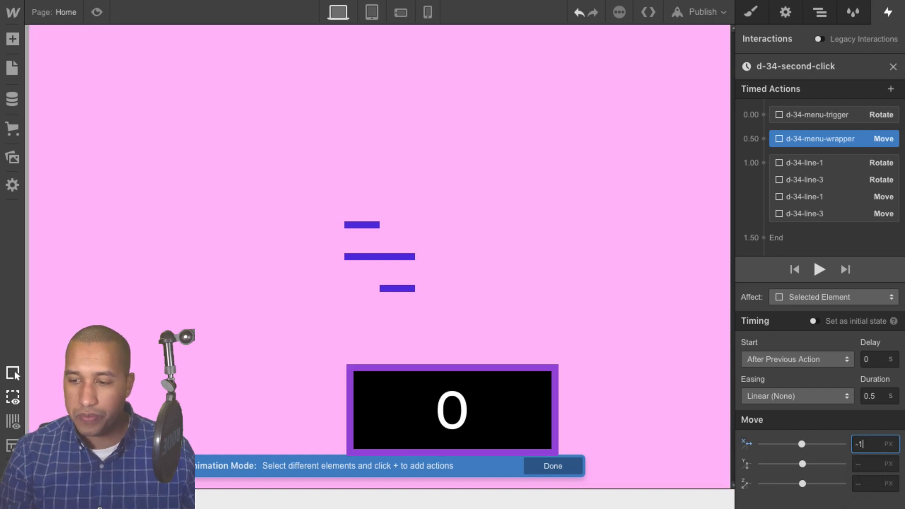
key("shift+Return")
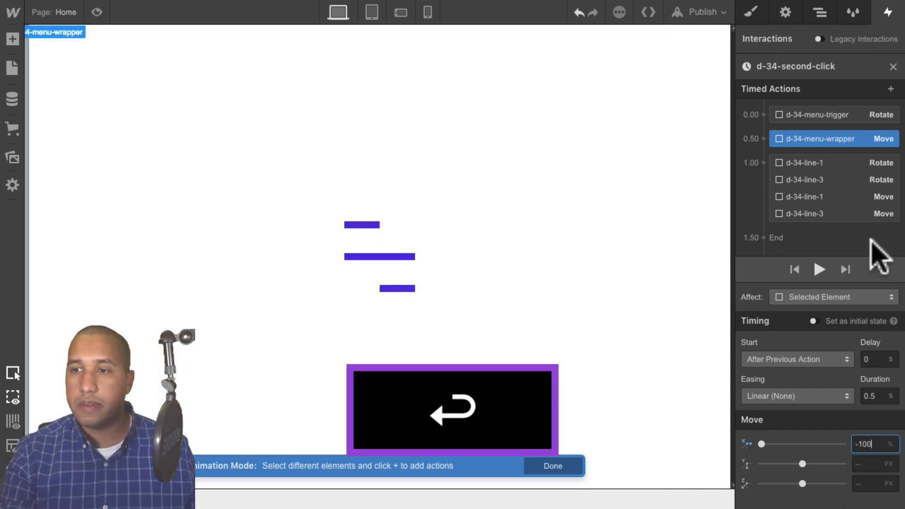
mouse_move(828, 139)
left_mouse_down()
mouse_move(837, 162)
mouse_move(832, 151)
left_mouse_up()
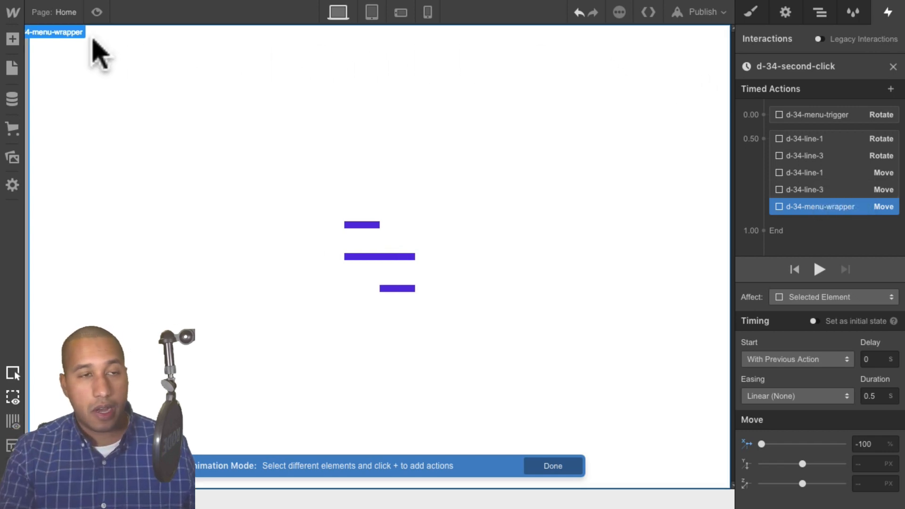
- Set the easing of the second-click d-34-menu-wrapper Move action to In Out Expo
left_click(798, 396)
scroll(787, 330, "down", 5)
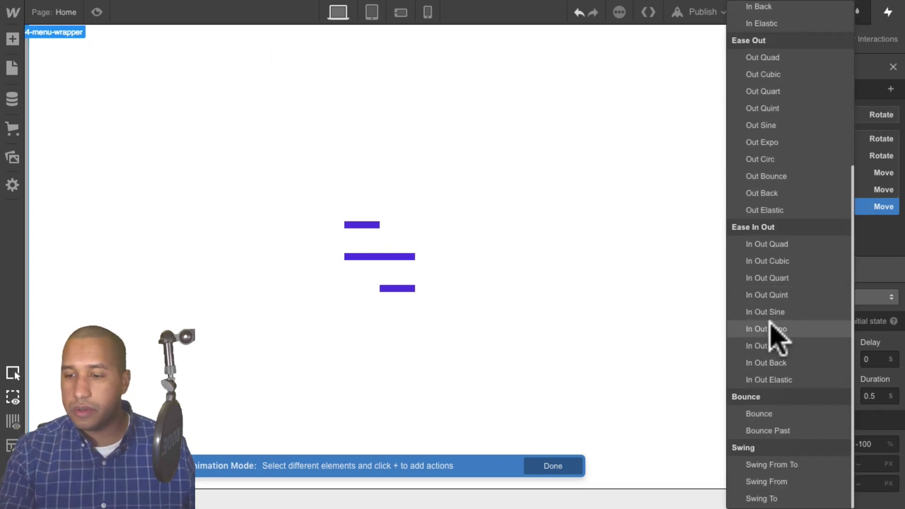
left_click(781, 335)
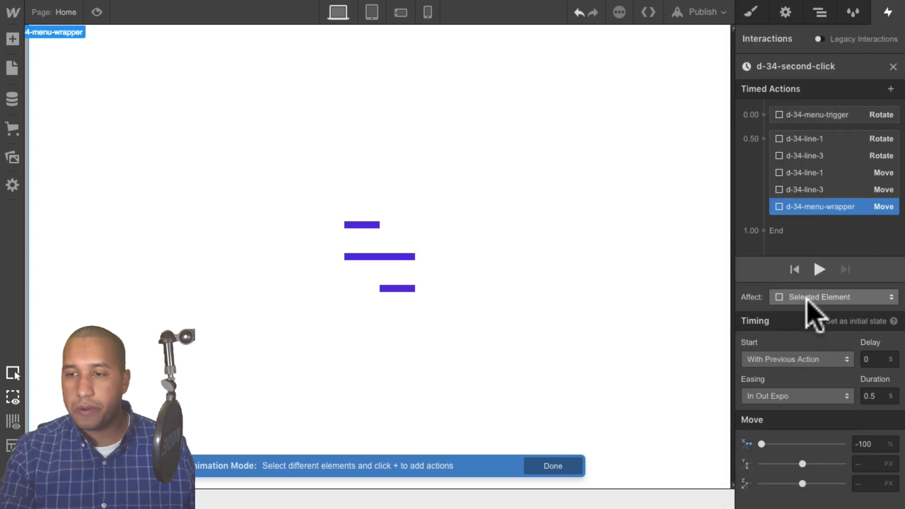
- Preview the page and toggle the menu trigger several times to check the opening and closing animations
left_click(96, 12)
left_click(434, 265)
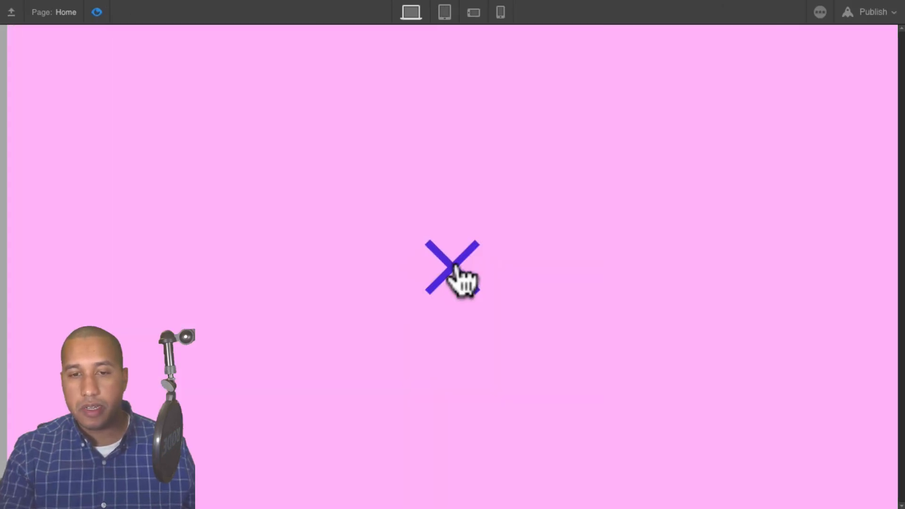
left_click(455, 268)
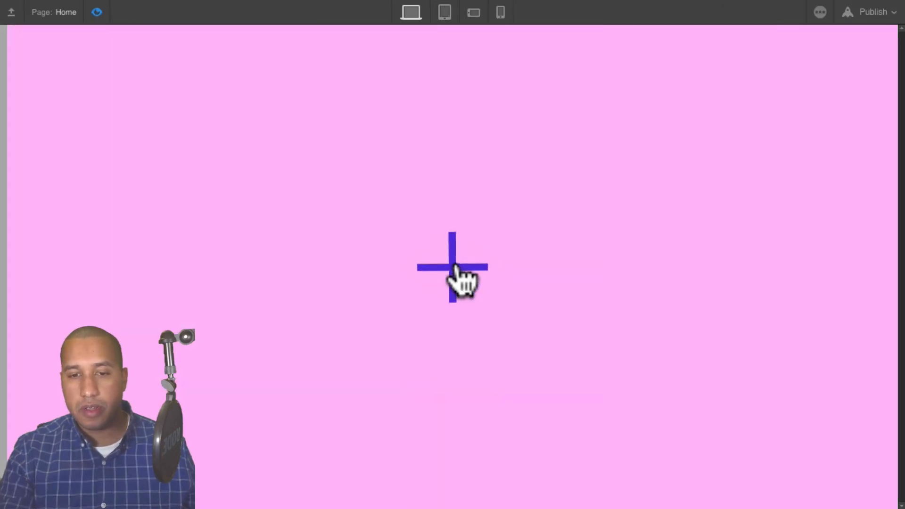
left_click(455, 268)
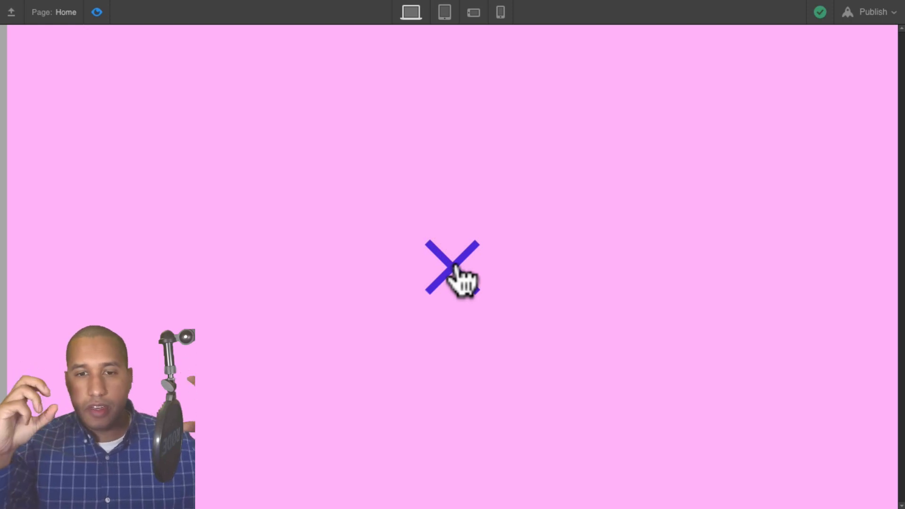
left_click(455, 267)
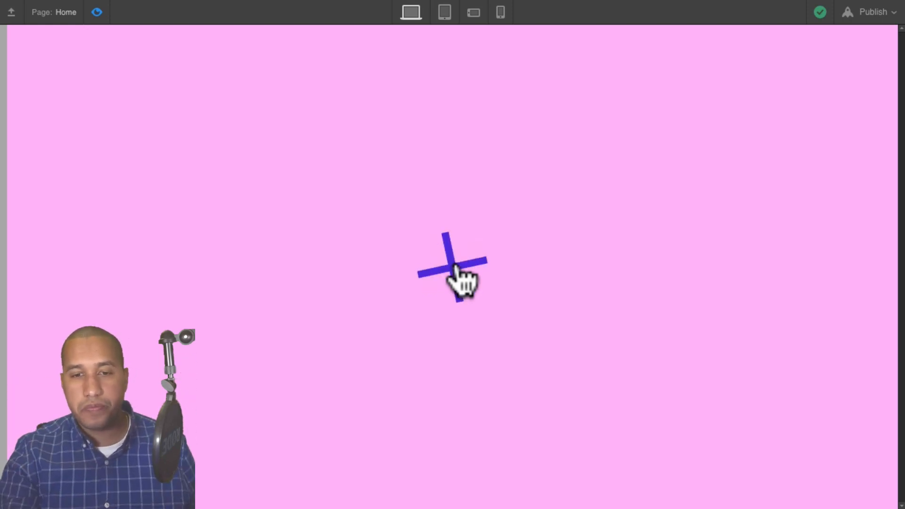
left_click(454, 268)
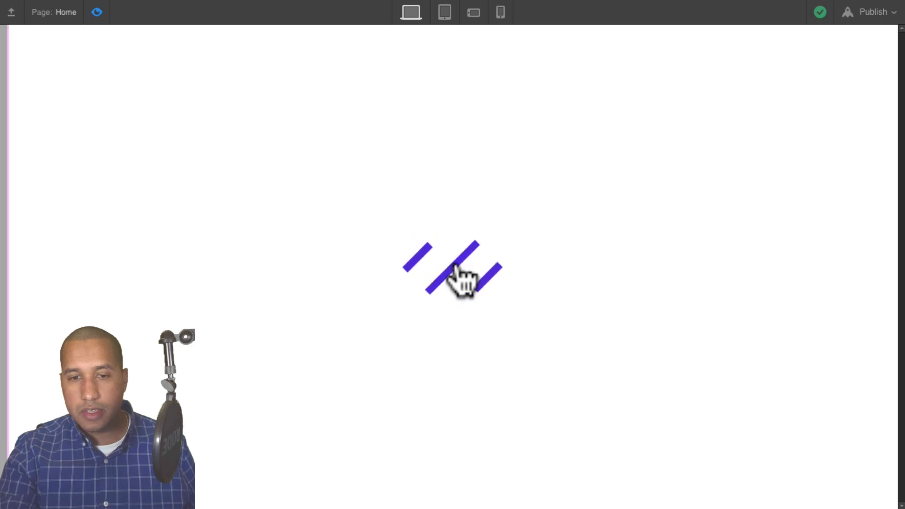
left_click(455, 267)
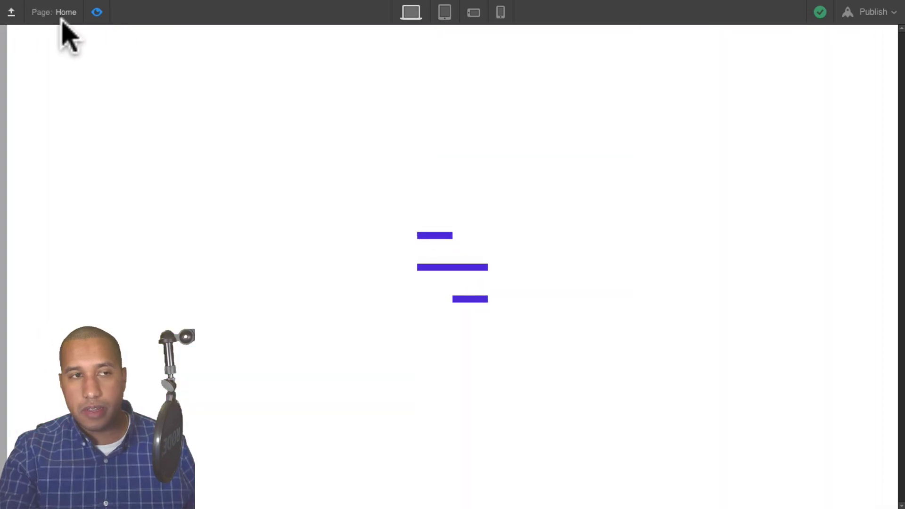
left_click(96, 12)
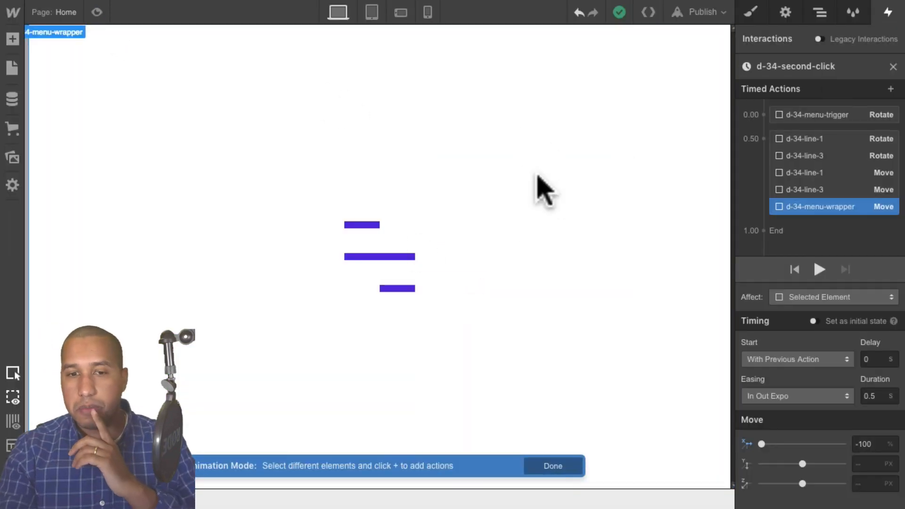
- Give d-34-menu-trigger an absolute position anchored to the top right corner of the page
left_click(410, 250)
left_click(821, 11)
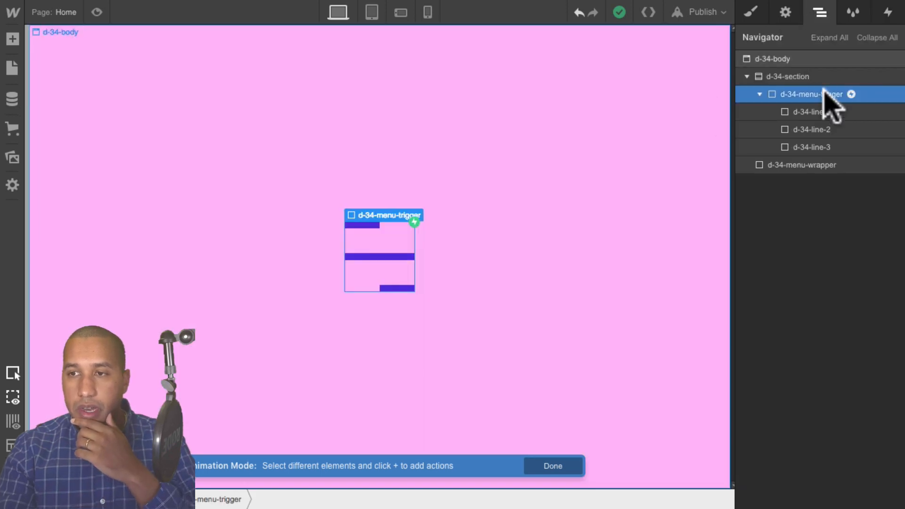
left_click(752, 14)
scroll(839, 249, "down", 5)
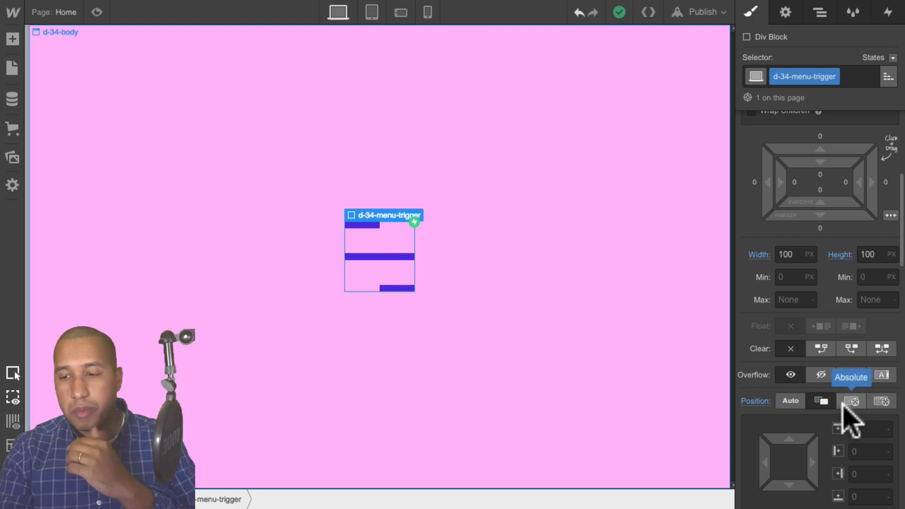
left_click(851, 402)
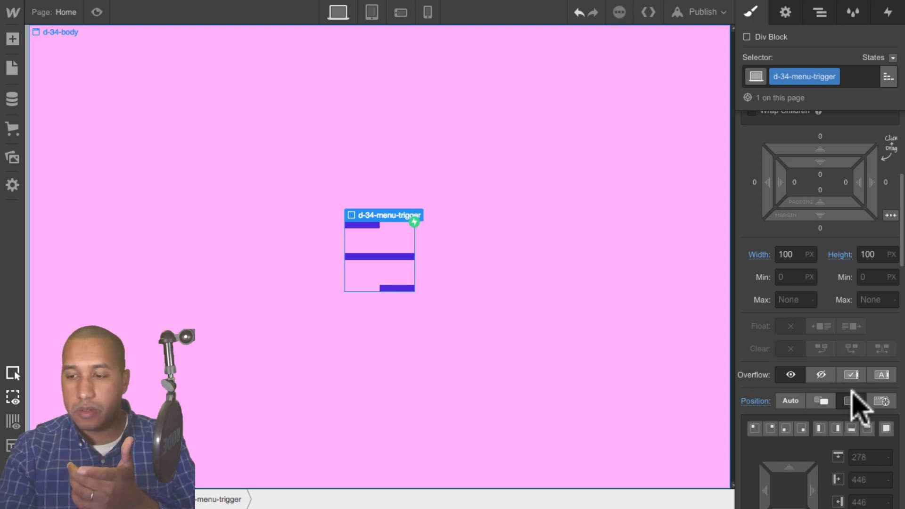
scroll(856, 403, "down", 3)
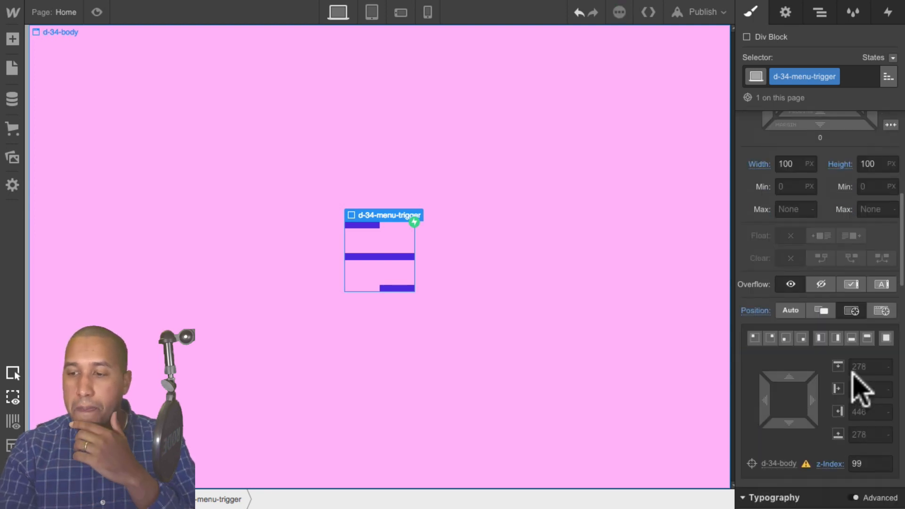
left_click(771, 338)
- Set the width and height of d-34-menu-trigger to 50 px each
scroll(806, 302, "up", 2)
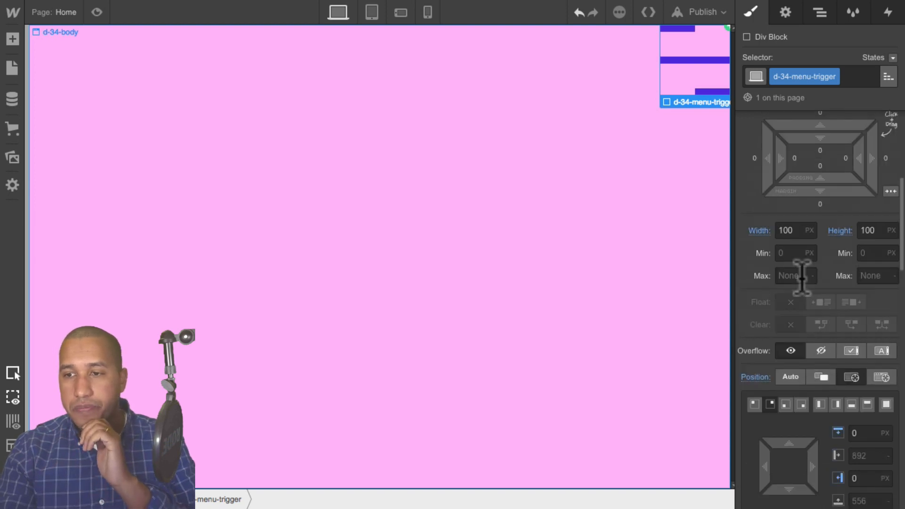
left_click(777, 230)
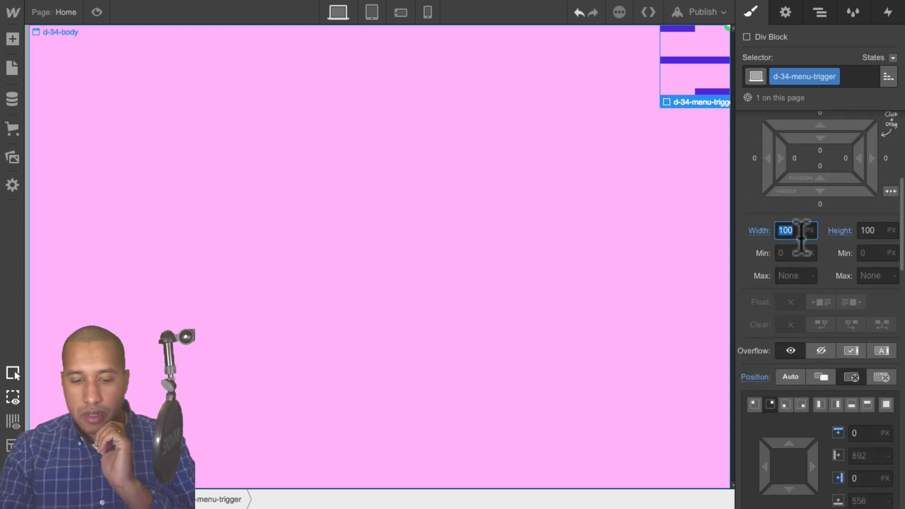
type("50")
key("Tab")
type("50")
key("Return")
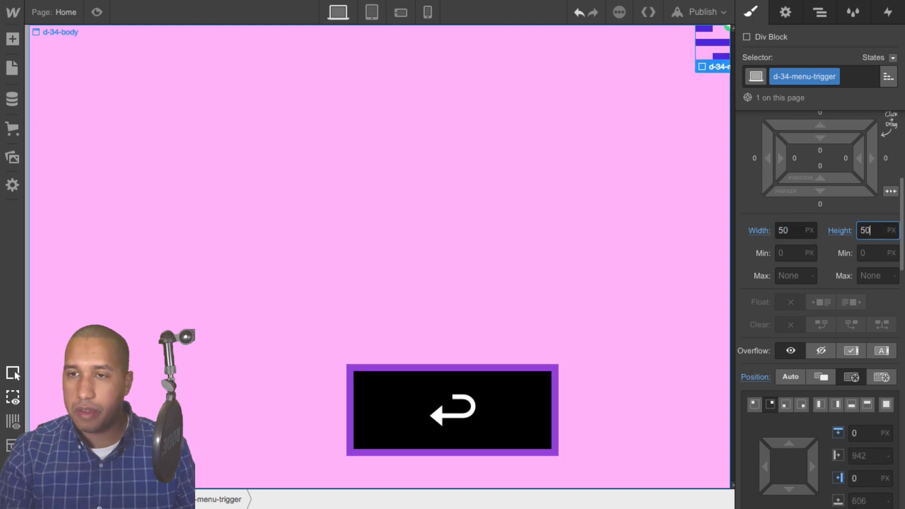
- Set the height of d-34-line-1 in the menu trigger to 5 px
left_click(712, 42)
left_click(707, 31)
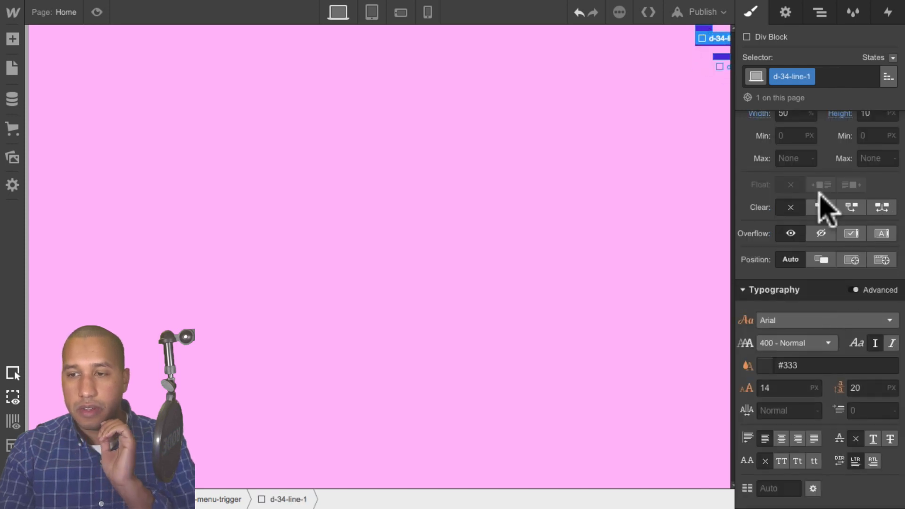
scroll(850, 307, "down", 1)
scroll(856, 307, "up", 4)
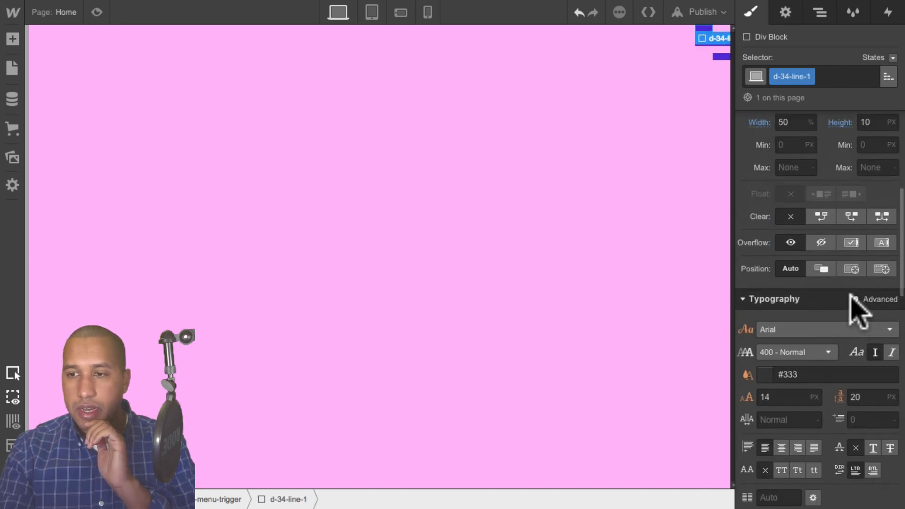
left_click(870, 189)
type("5")
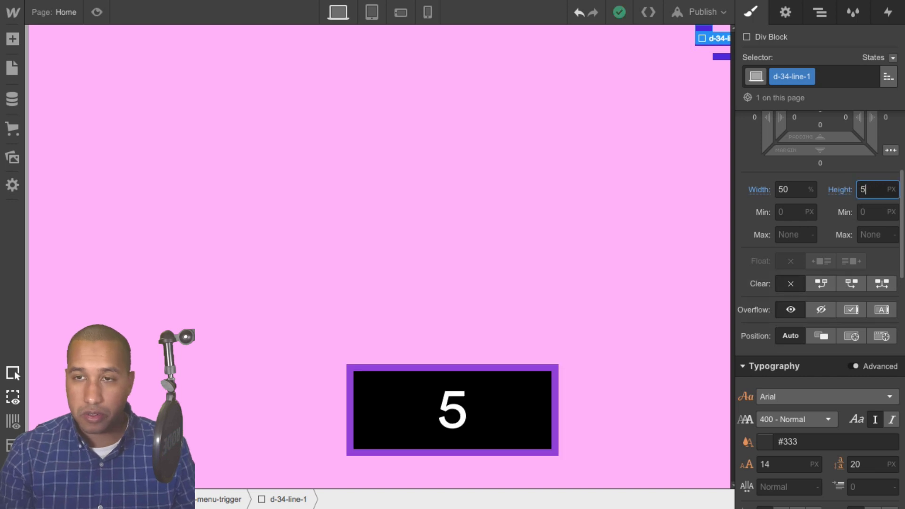
- Set the heights of d-34-line-2 and d-34-line-3 to 5 px each
left_click(713, 55)
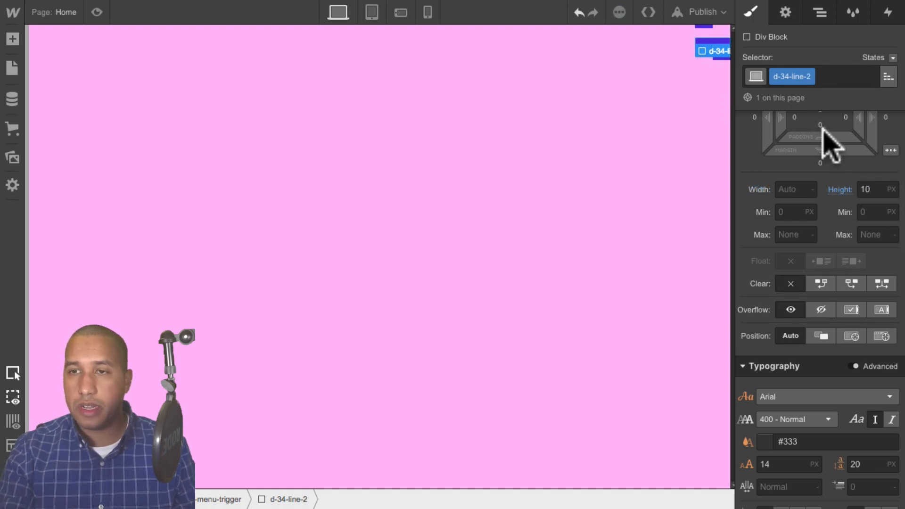
left_click(866, 188)
type("5")
key("Return")
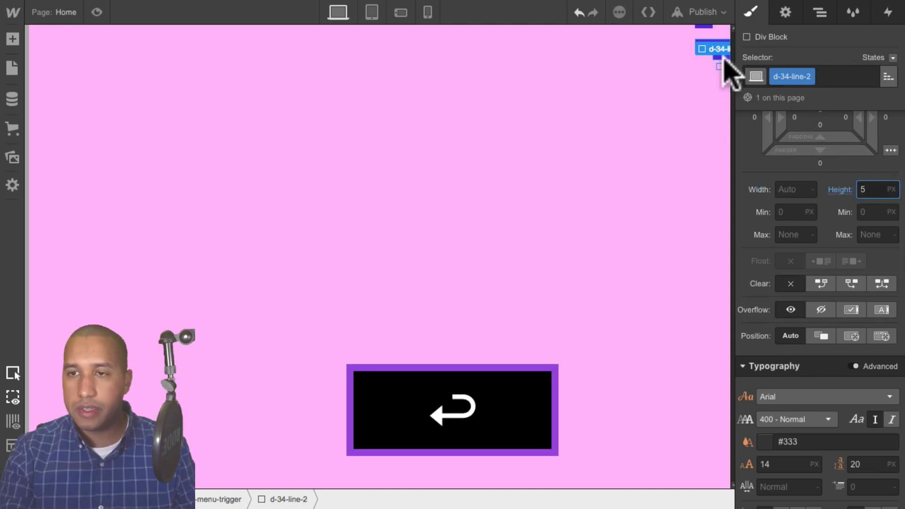
left_click(721, 62)
left_click(866, 213)
type("5")
key("Return")
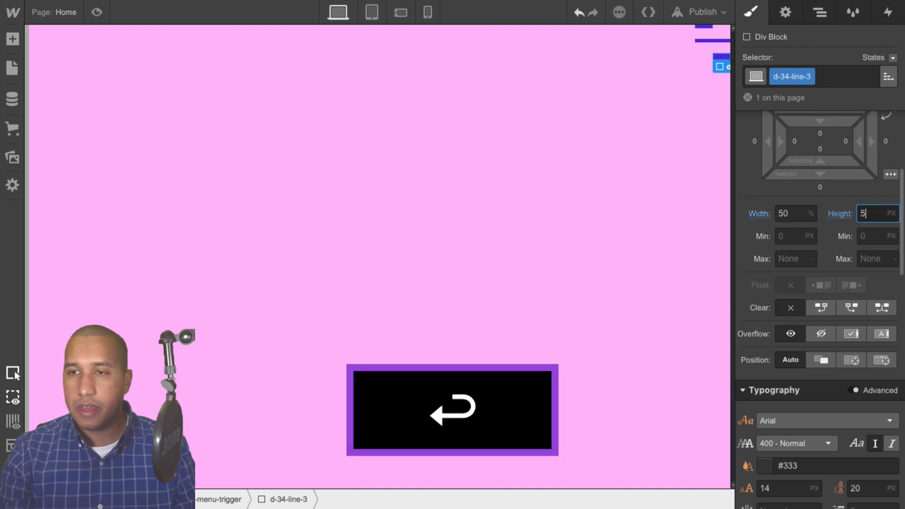
- Give d-34-menu-trigger a top margin and a right margin of 50 px each
left_click(702, 47)
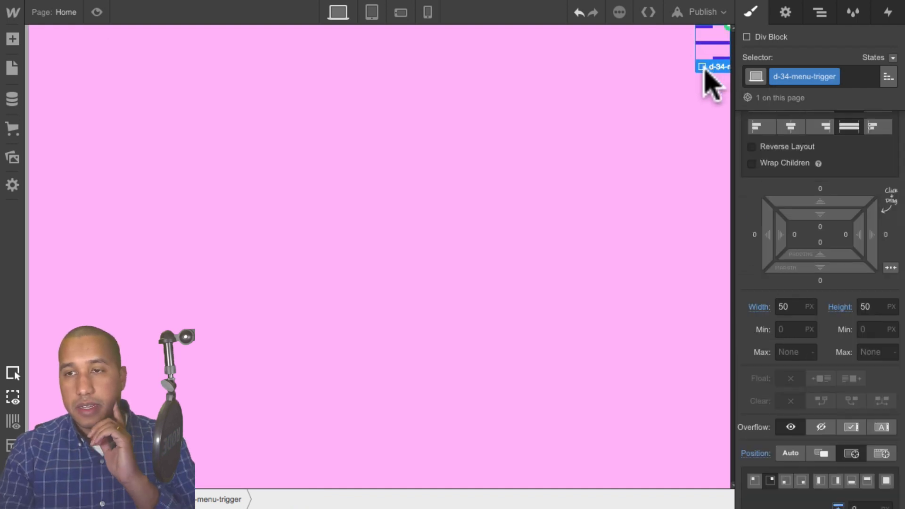
left_click_drag(825, 197, 825, 97)
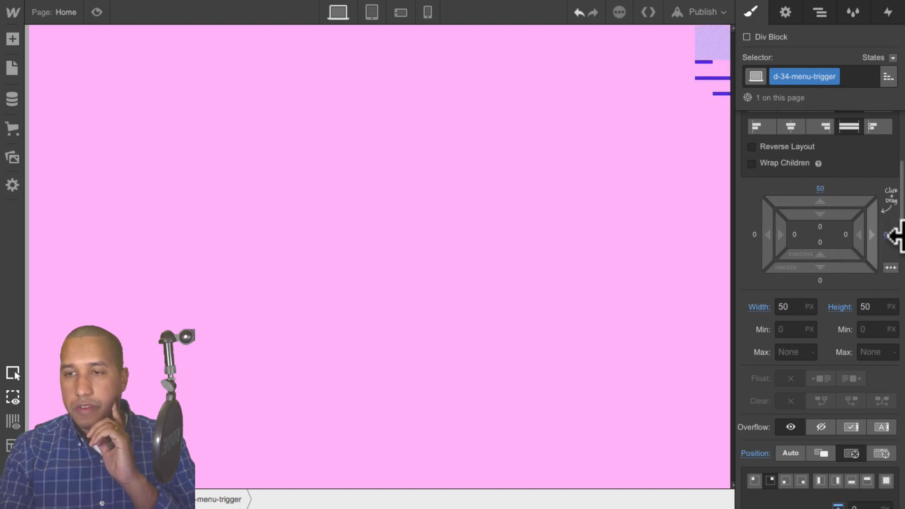
mouse_move(875, 243)
left_mouse_down()
mouse_move(872, 256)
mouse_move(893, 242)
mouse_move(870, 246)
mouse_move(891, 248)
left_mouse_up()
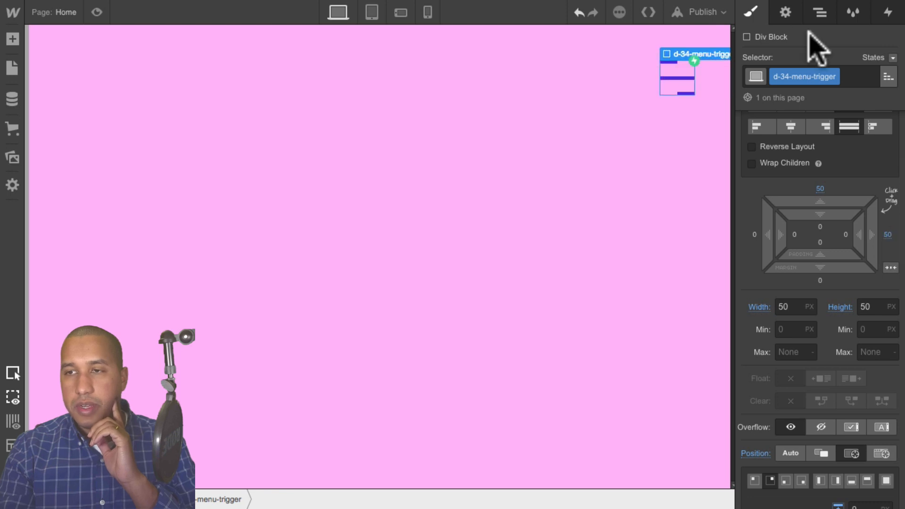
- Preview the page and test the repositioned menu trigger, then return to editing
left_click(97, 12)
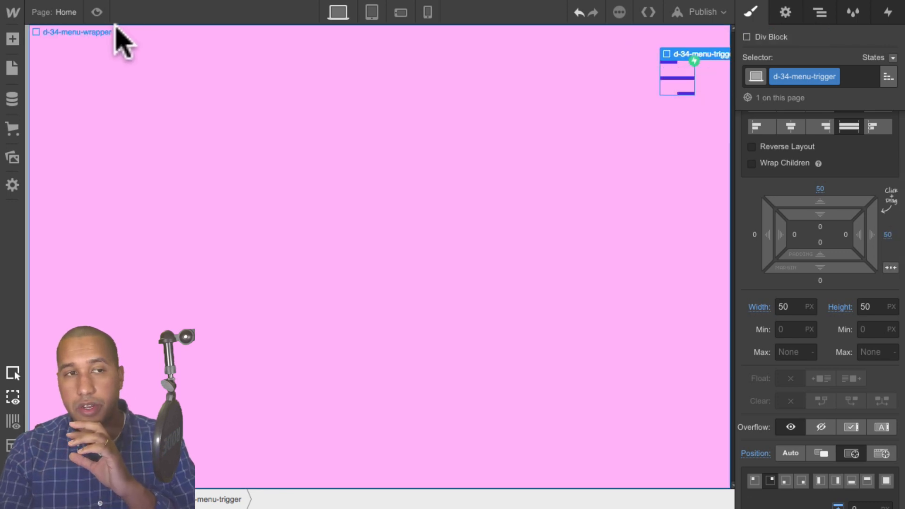
left_click(852, 91)
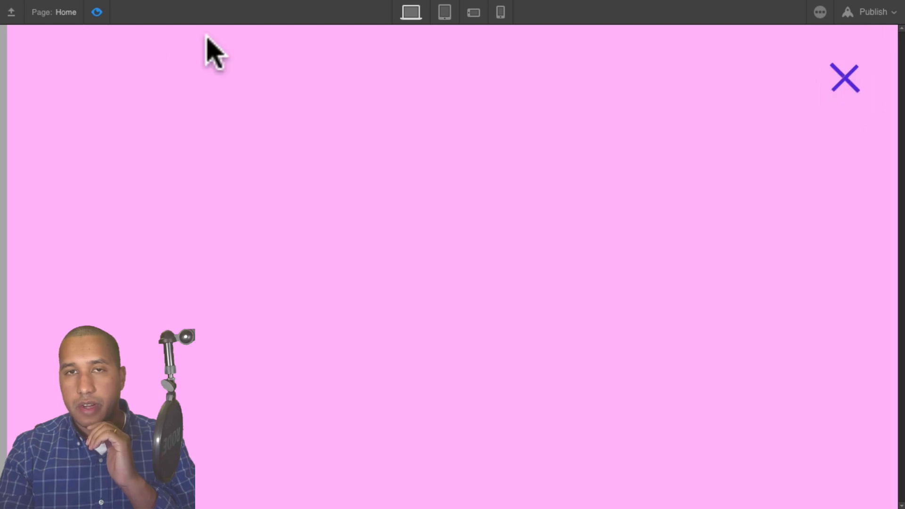
left_click(96, 12)
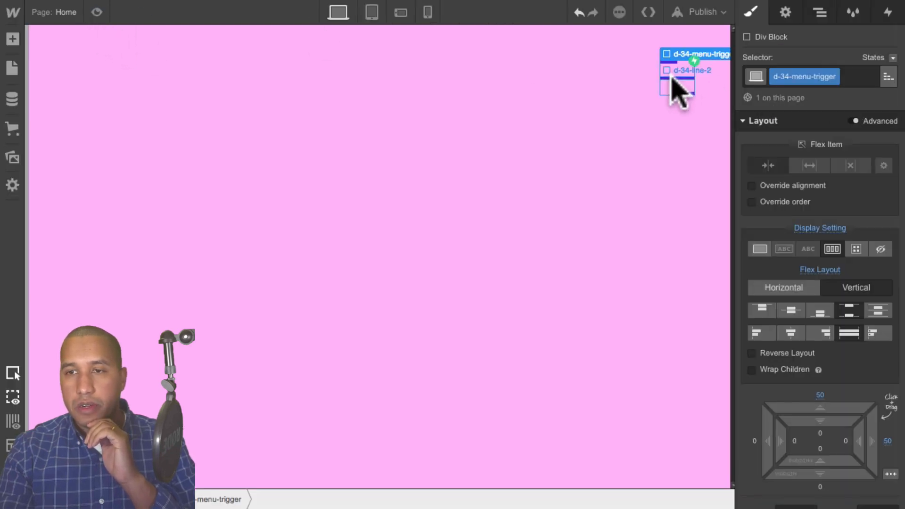
- In the d-34-first-click animation of the menu trigger, set the Y value of the d-34-line-1 Move action to -2.5 px
left_click(888, 12)
left_click(814, 92)
left_click(804, 174)
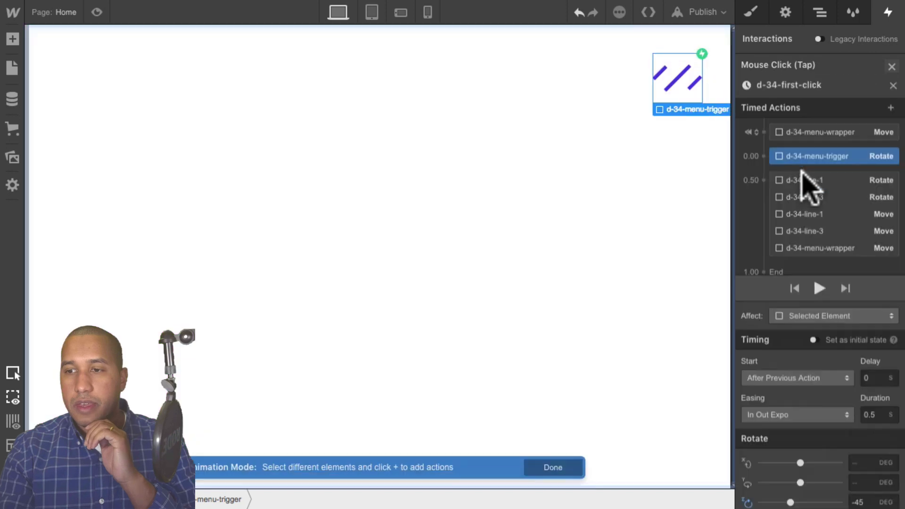
left_click(823, 195)
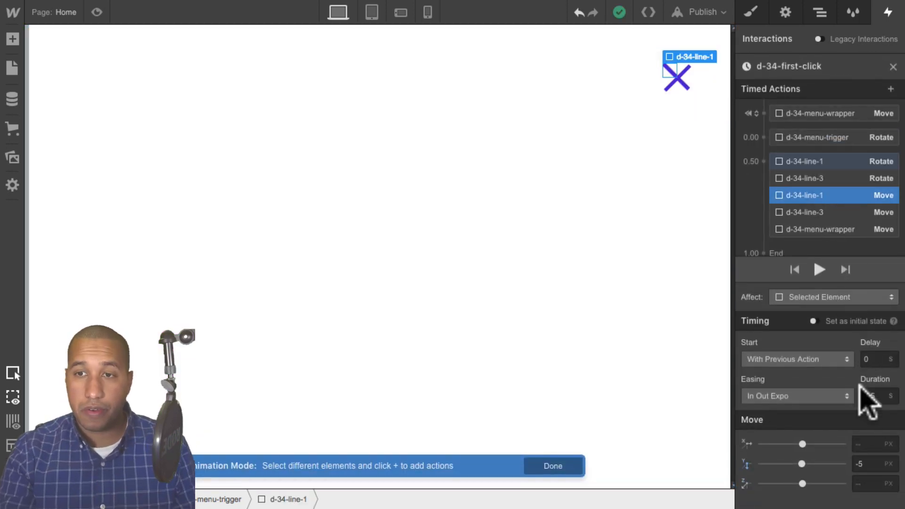
left_click(859, 464)
type("-5")
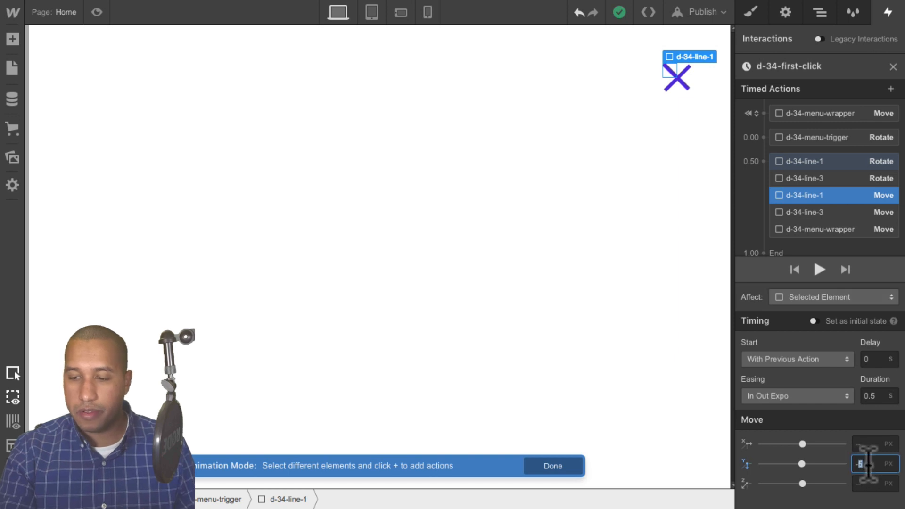
type(".5")
key("Return")
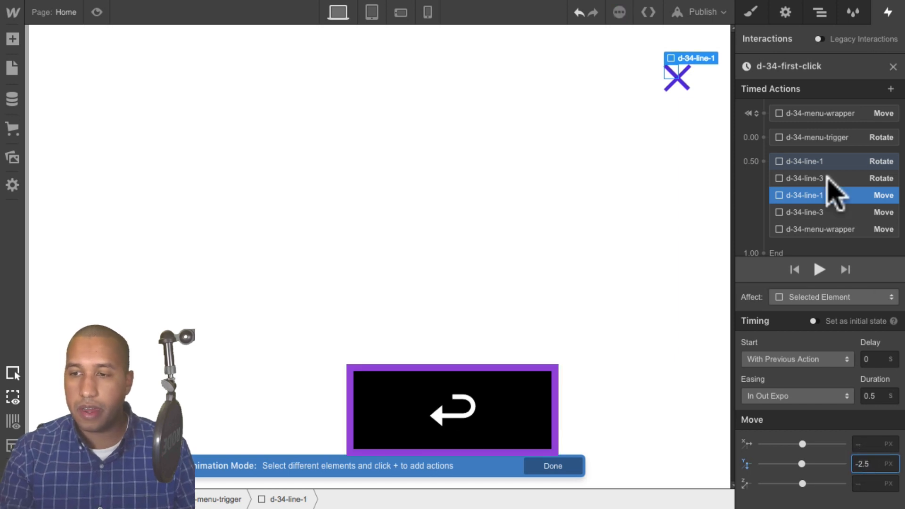
- Set the Y value of the d-34-line-3 Move action to 2.5 px and return to the menu trigger's style settings
left_click(815, 213)
left_click(867, 464)
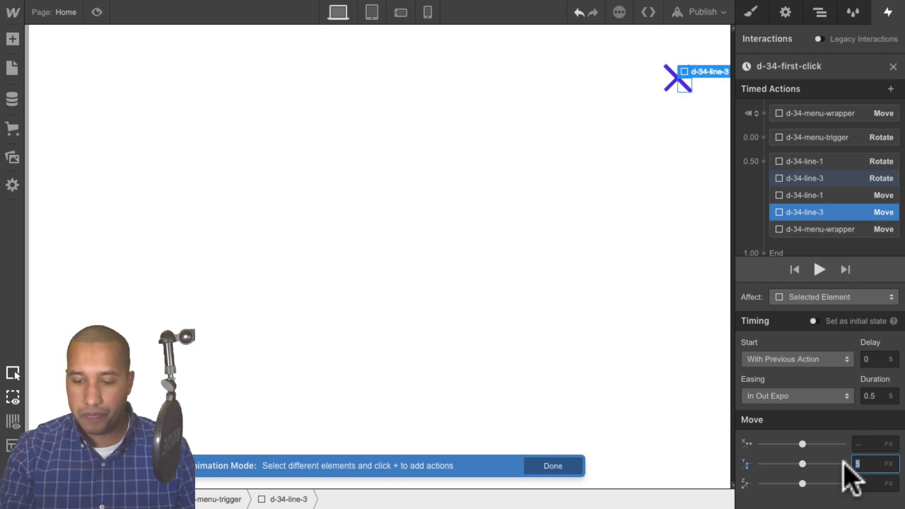
type("2.5")
key("Return")
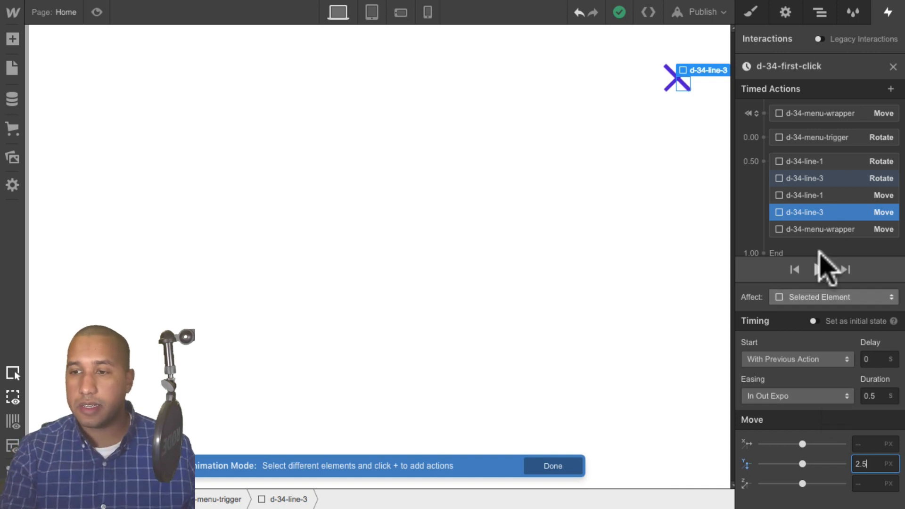
left_click(893, 66)
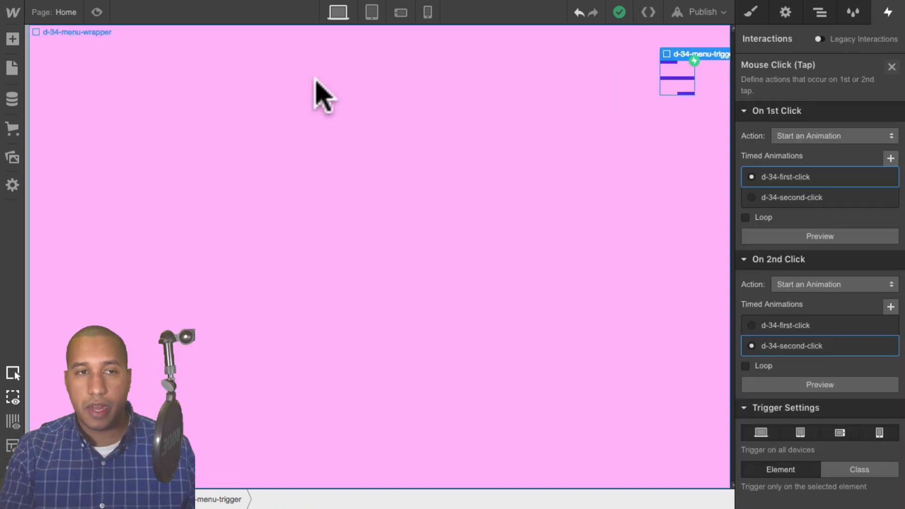
left_click(892, 66)
left_click(751, 12)
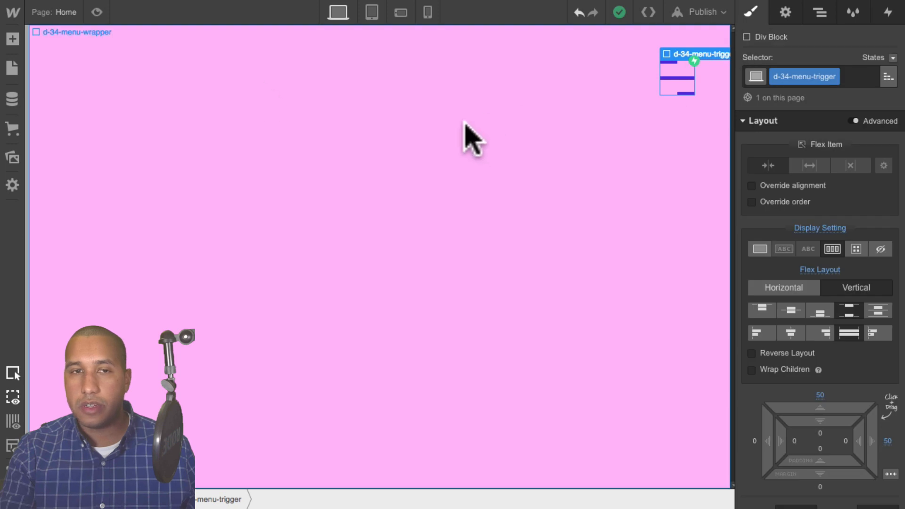
- Preview the page and open and close the menu repeatedly with the trigger to check the animation
left_click(96, 12)
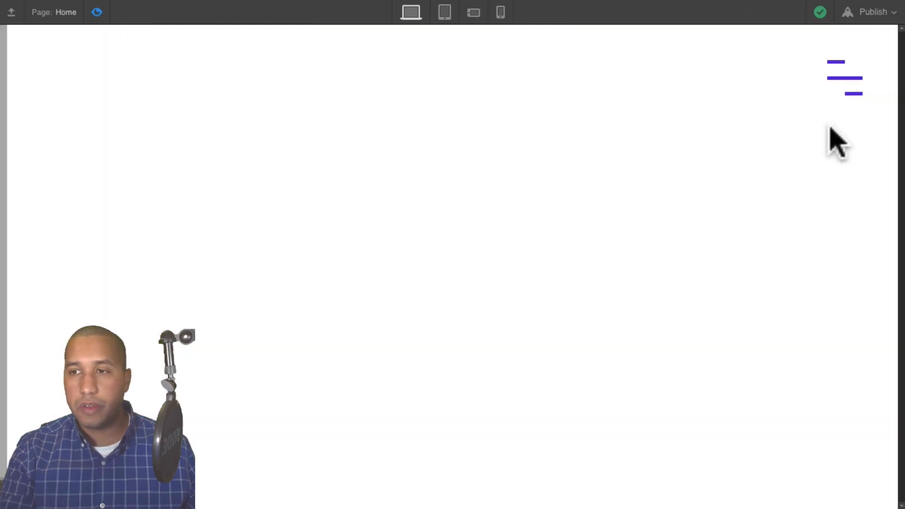
left_click(847, 82)
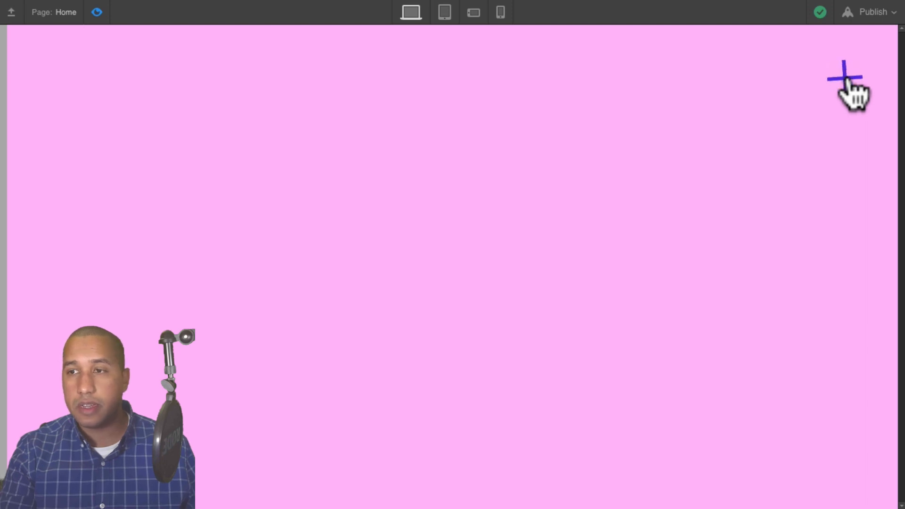
left_click(847, 80)
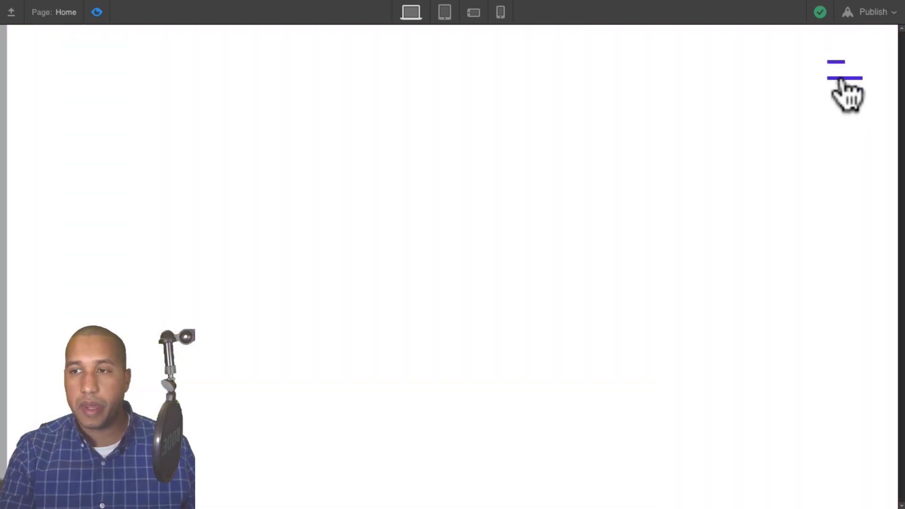
left_click(844, 81)
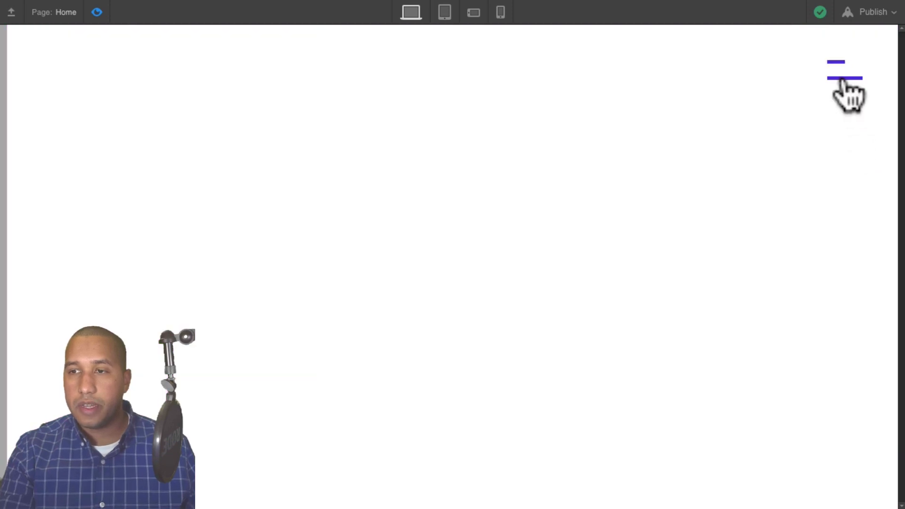
left_click(843, 81)
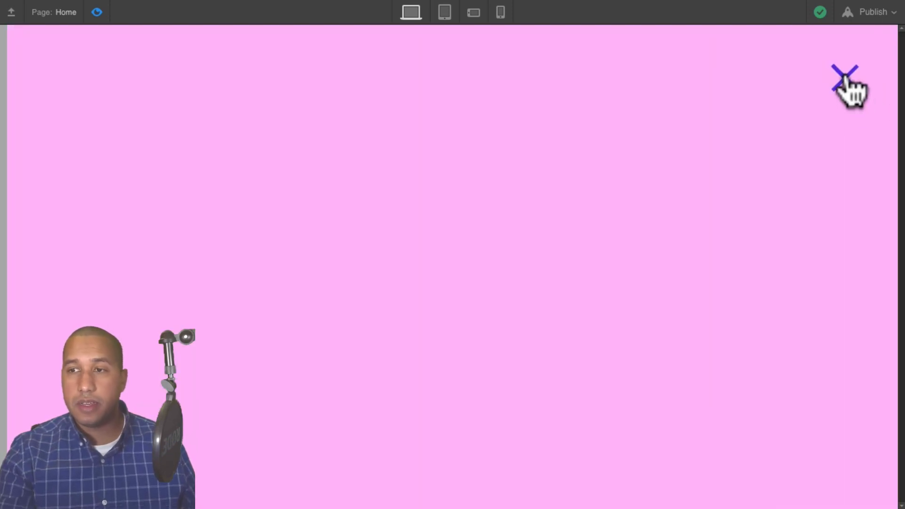
left_click(844, 81)
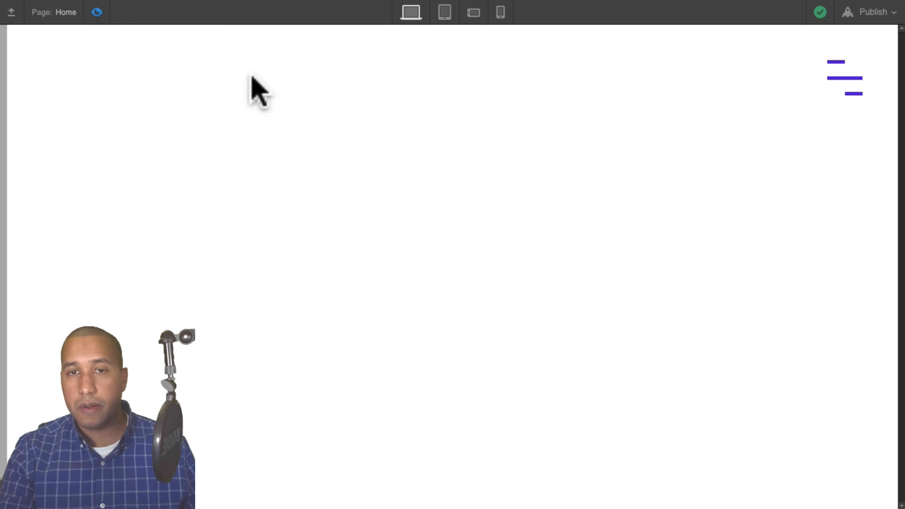
key("super+shift+p")
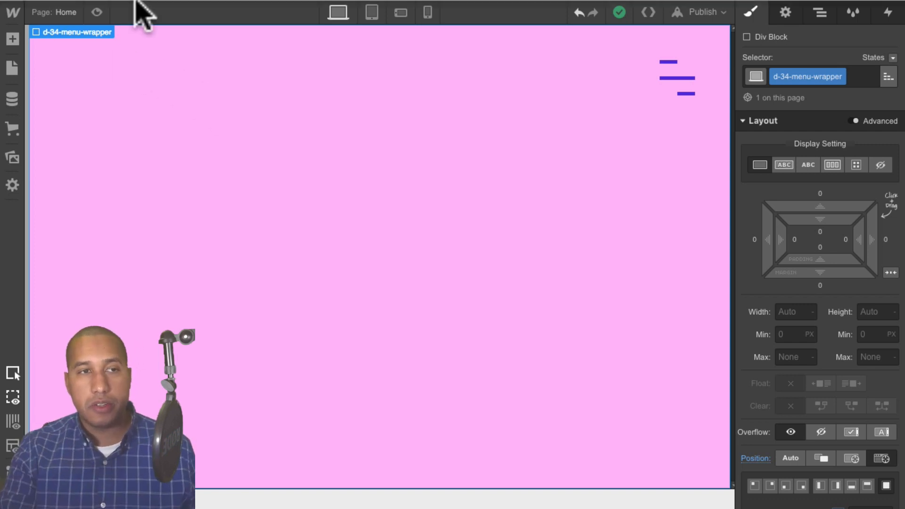
- Switch to the published Daily Interaction 34 demo page and play its menu trigger animation several times
left_click(160, 8)
left_click(168, 40)
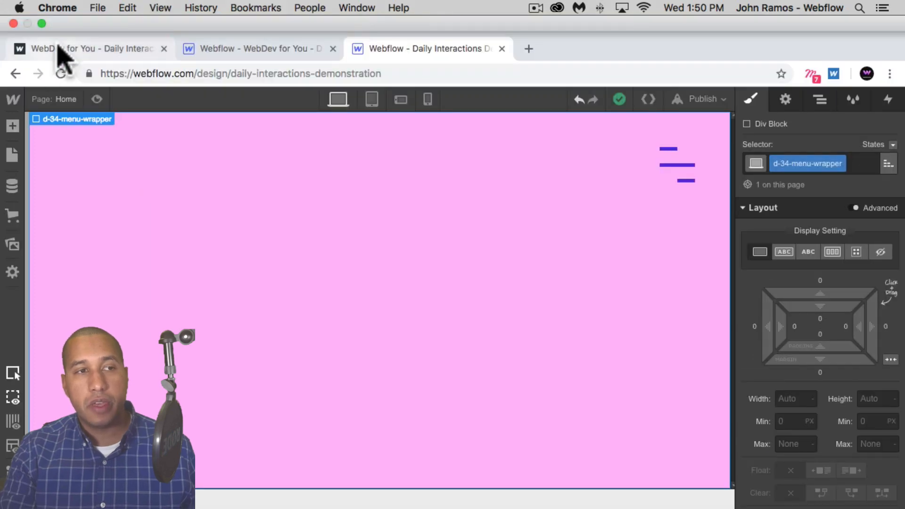
left_click(40, 45)
left_click(458, 283)
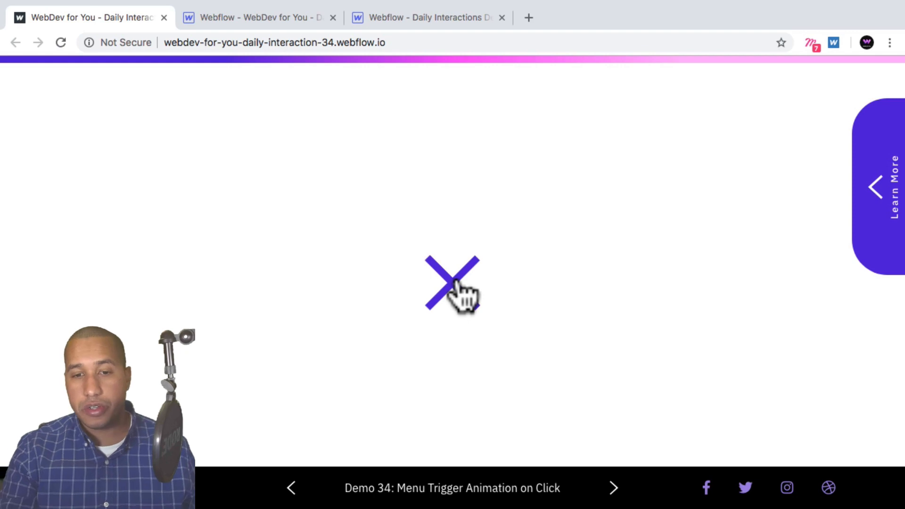
left_click(456, 283)
left_click(460, 295)
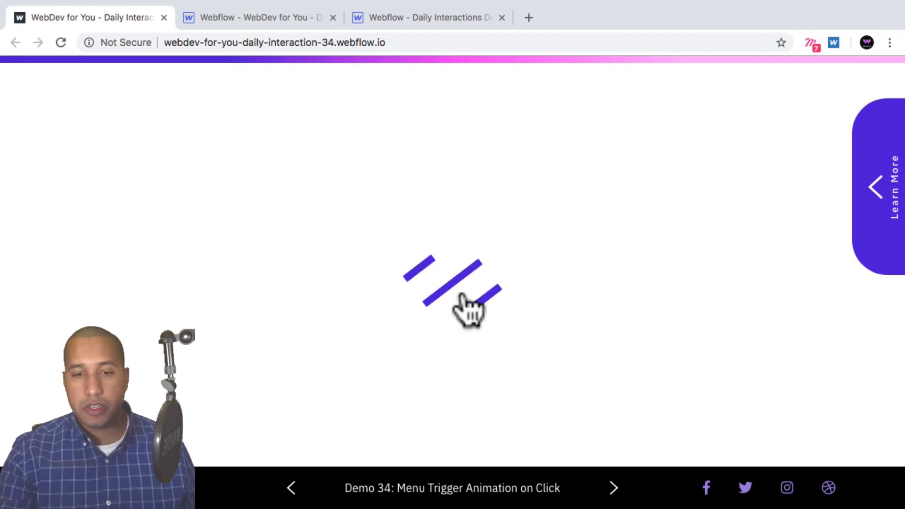
left_click(454, 291)
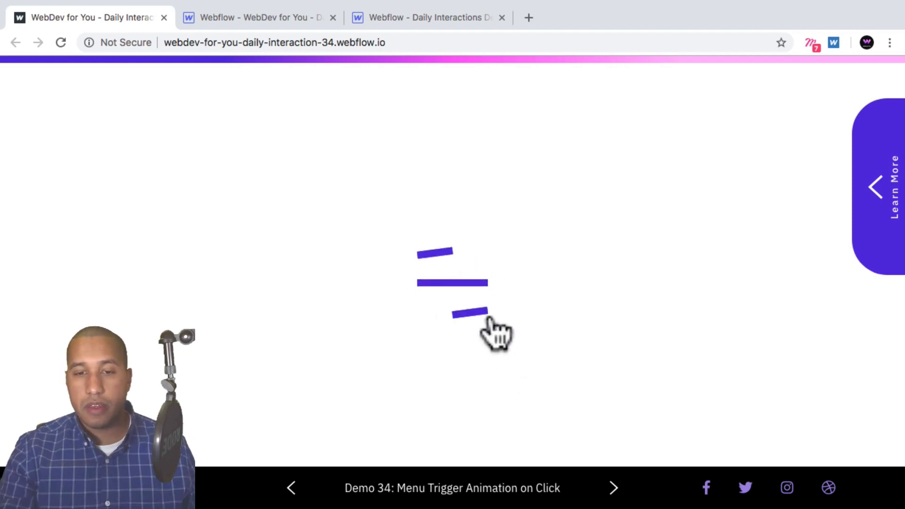